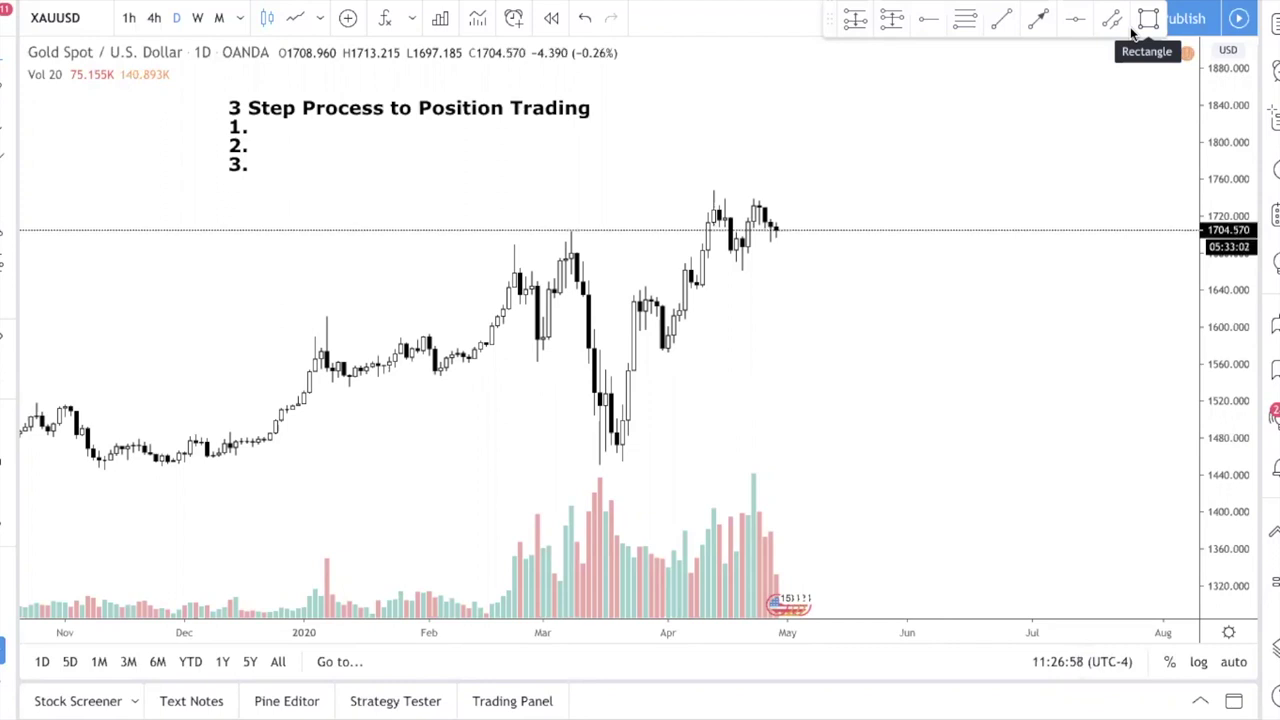
# Add the line "Indicators required: Volume" below the numbered list in the chart's text note, separated by a blank line.
pyautogui.click(320, 133)
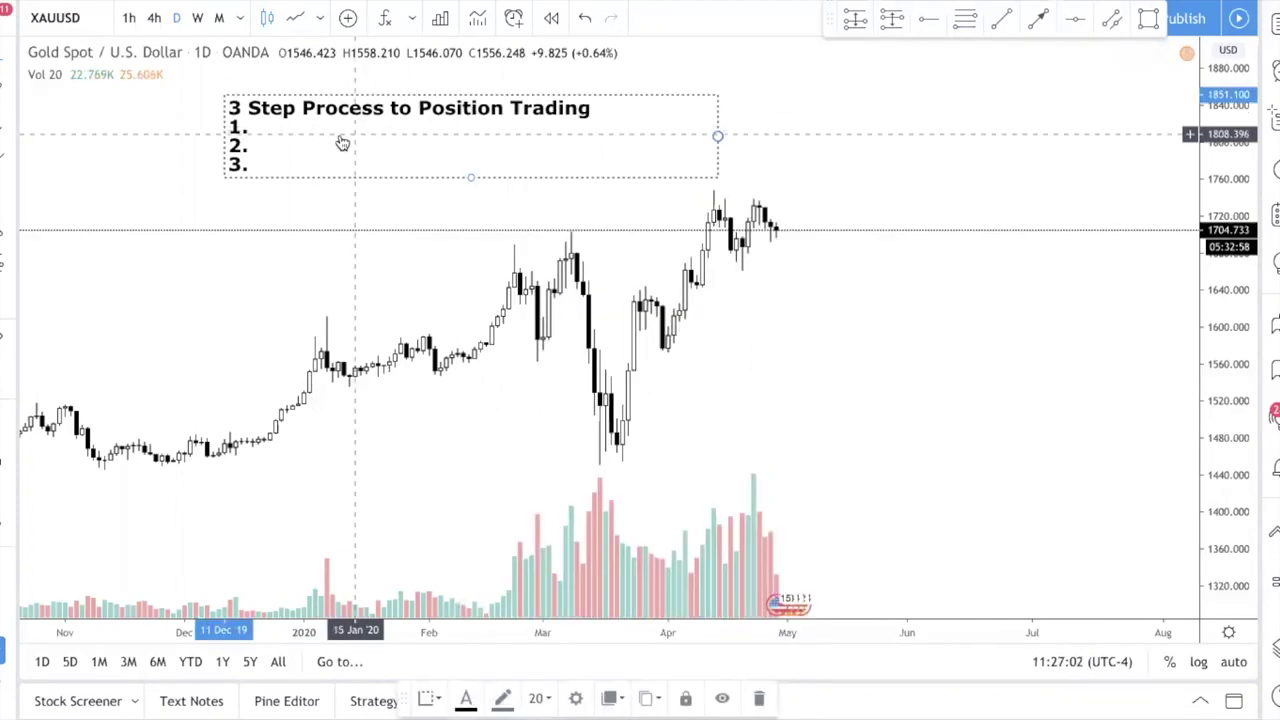
pyautogui.doubleClick(343, 134)
pyautogui.click(574, 264)
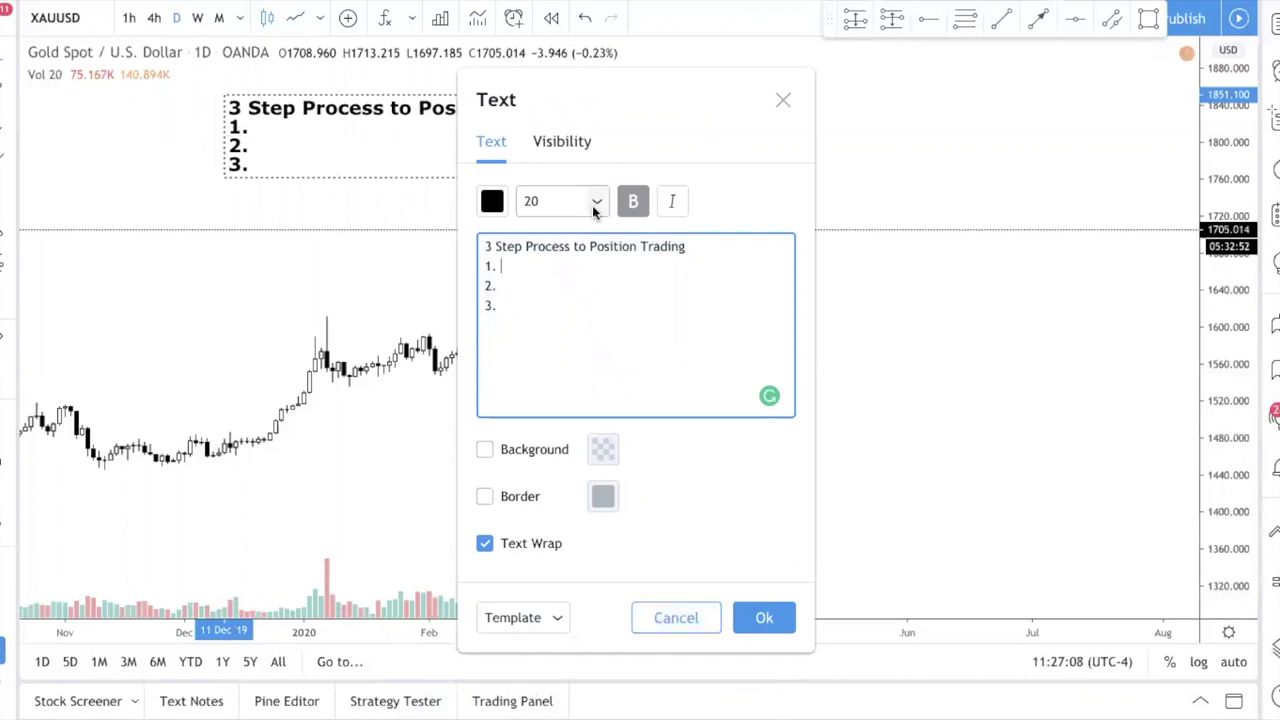
pyautogui.click(628, 340)
pyautogui.press('Return')
pyautogui.press('Return')
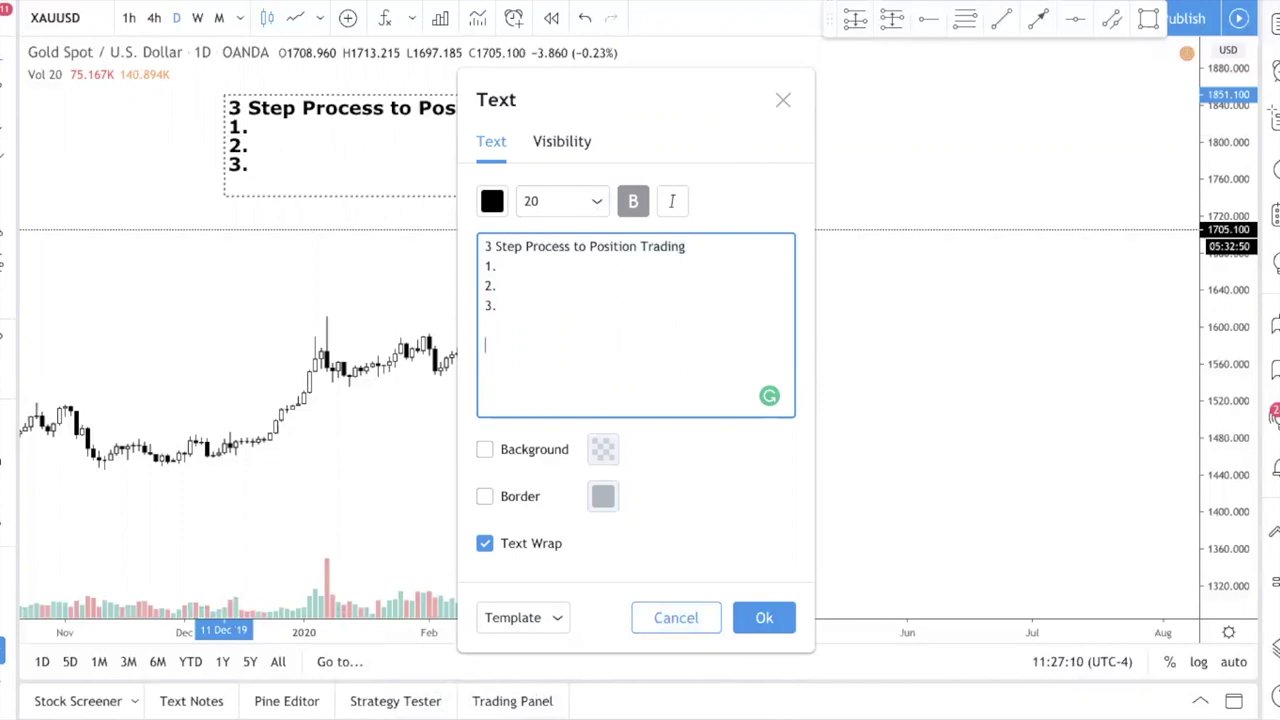
pyautogui.write('Indicato')
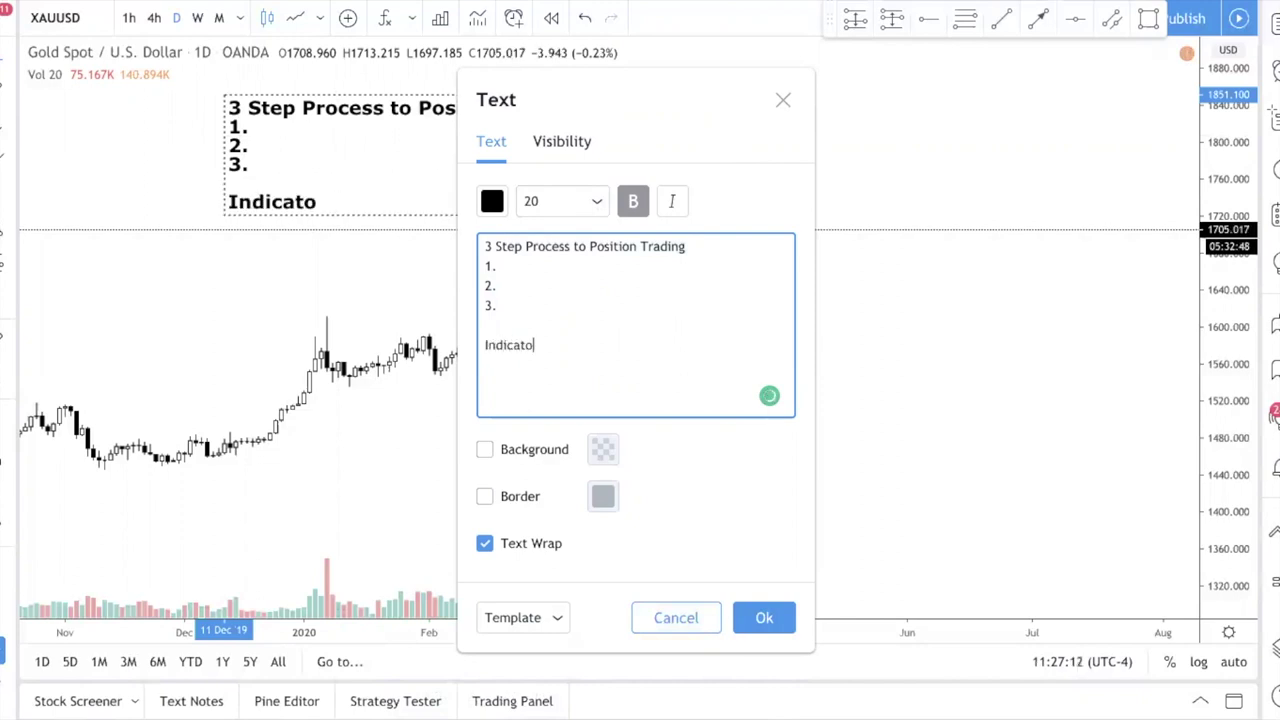
pyautogui.write('rs required: Volume')
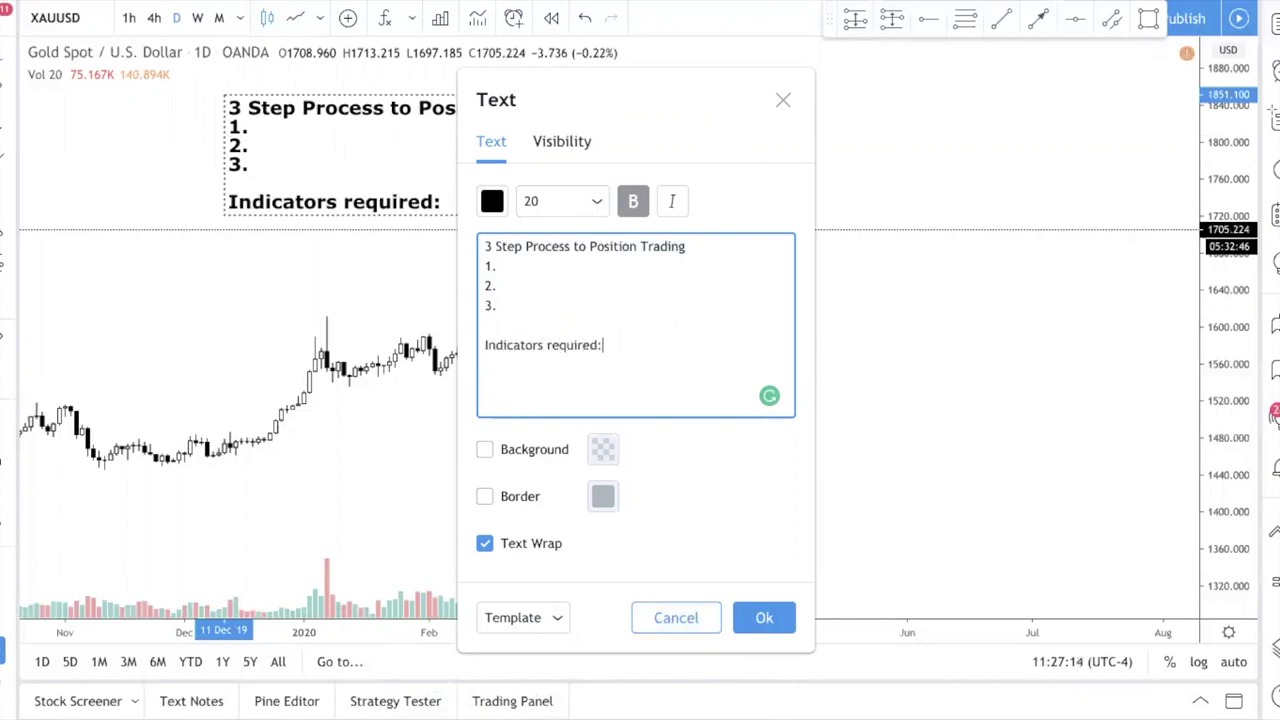
pyautogui.click(778, 622)
pyautogui.click(844, 305)
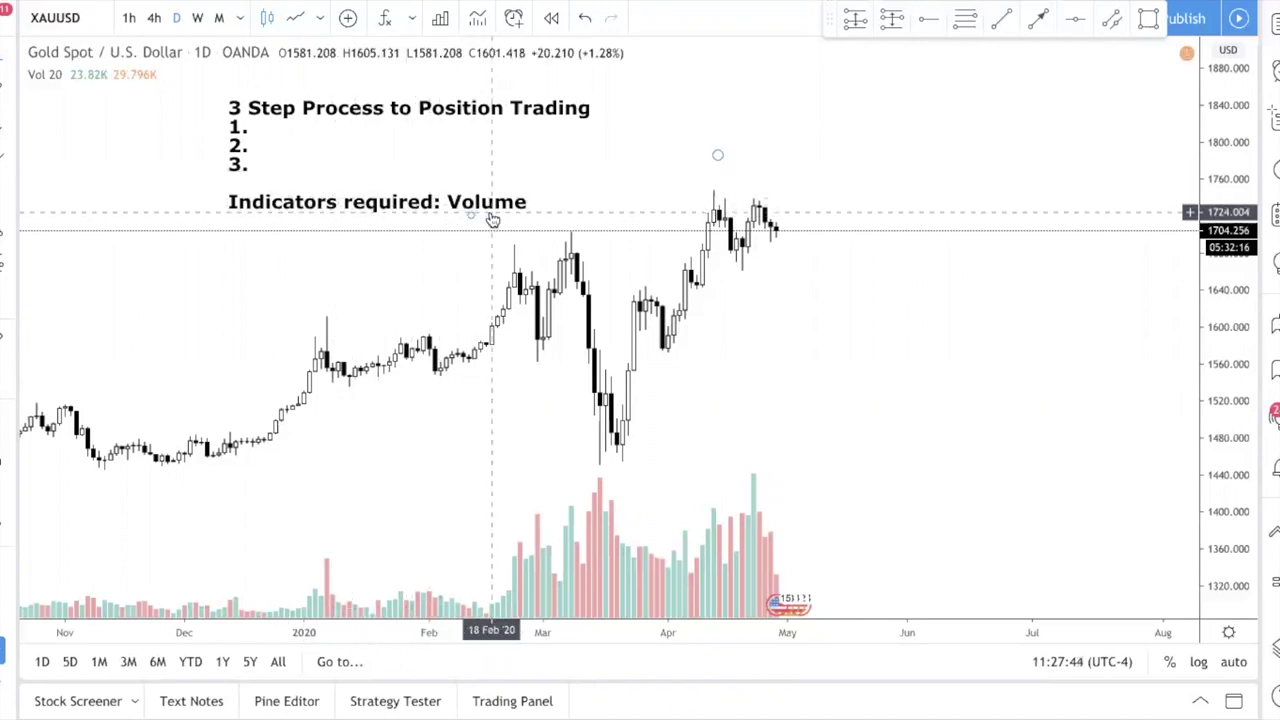
# Search the indicator library for "vol" to locate the built-in Volume indicator, without adding it to the chart.
pyautogui.click(386, 19)
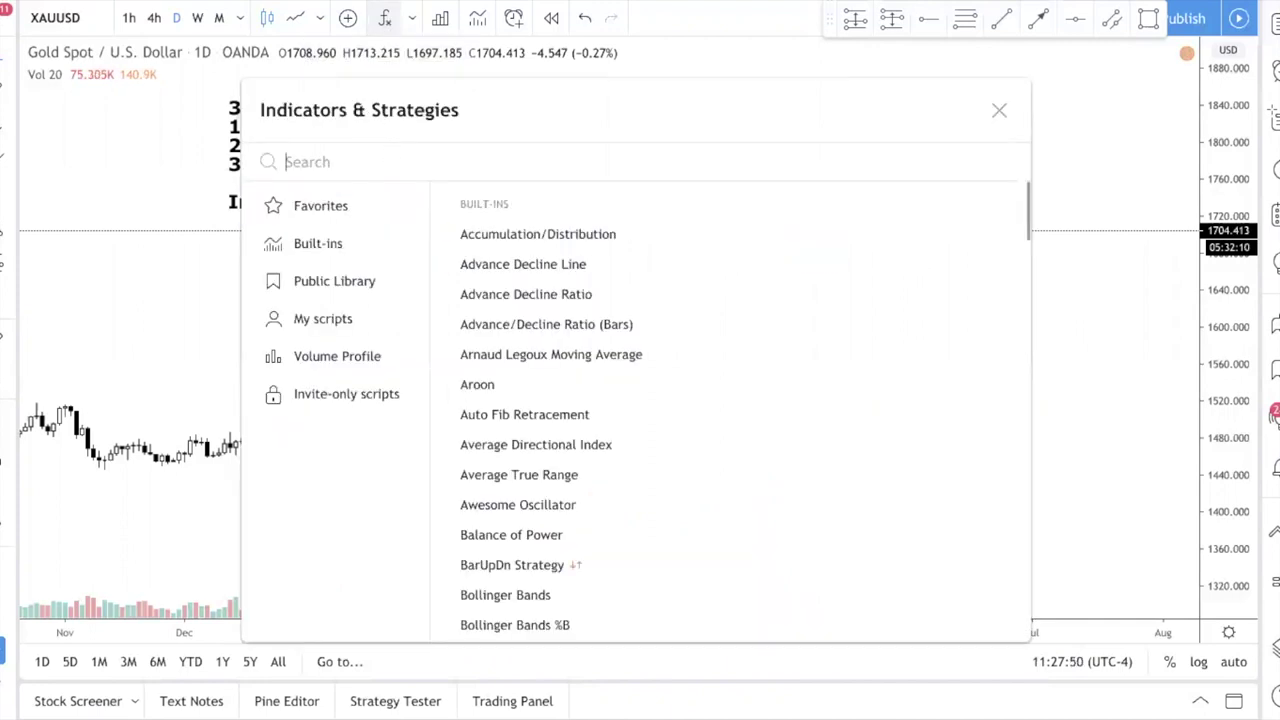
pyautogui.write('vol')
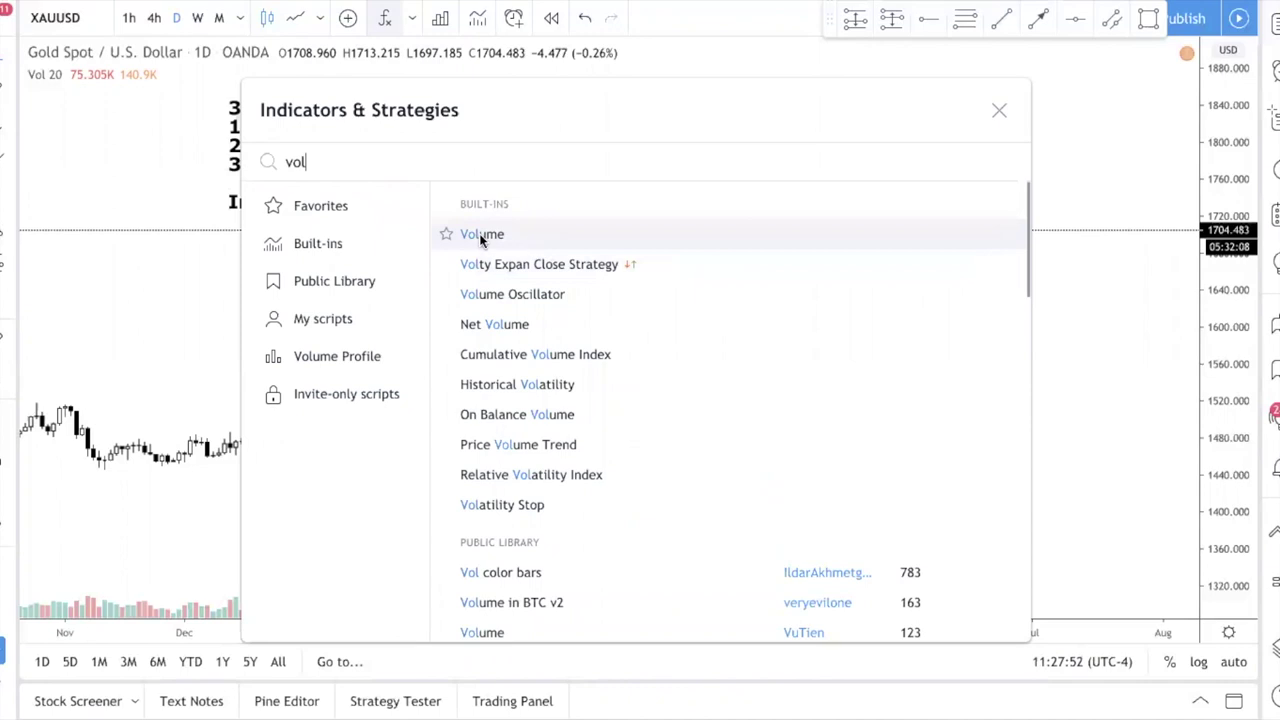
pyautogui.click(236, 277)
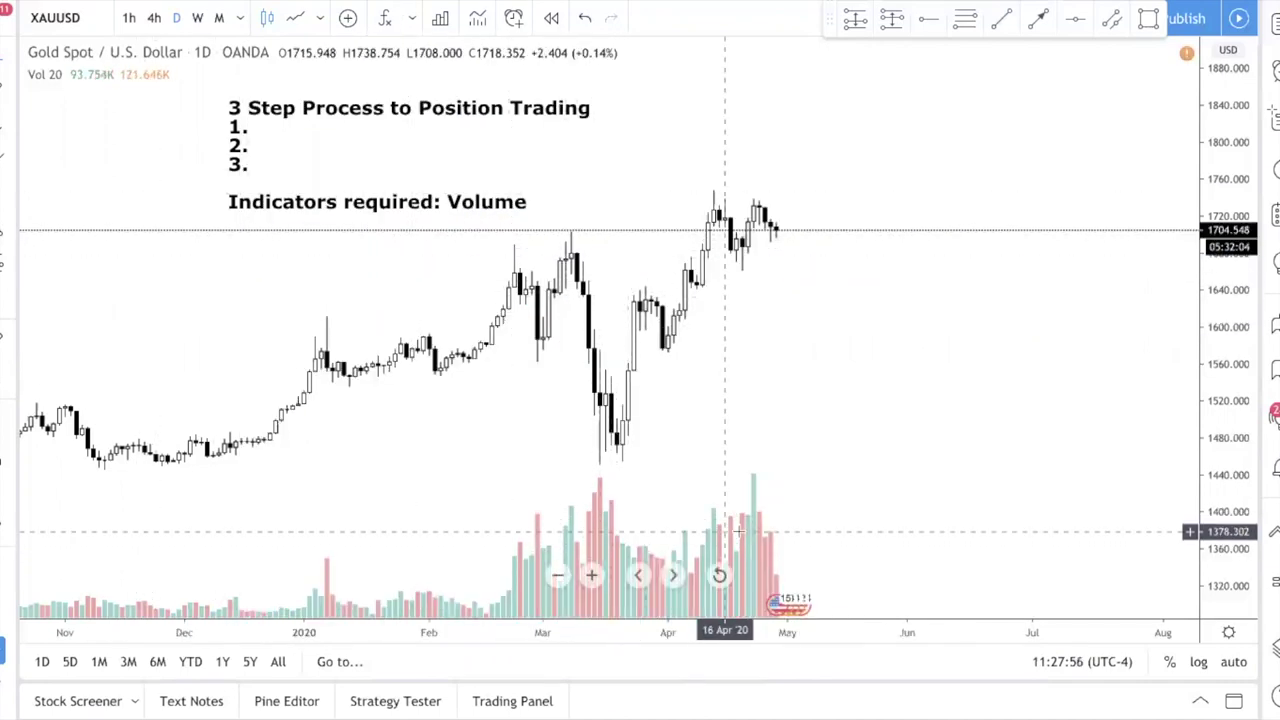
# Fill in item 1 of the chart's text note with "Market Structure".
pyautogui.click(300, 135)
pyautogui.doubleClick(300, 135)
pyautogui.click(598, 266)
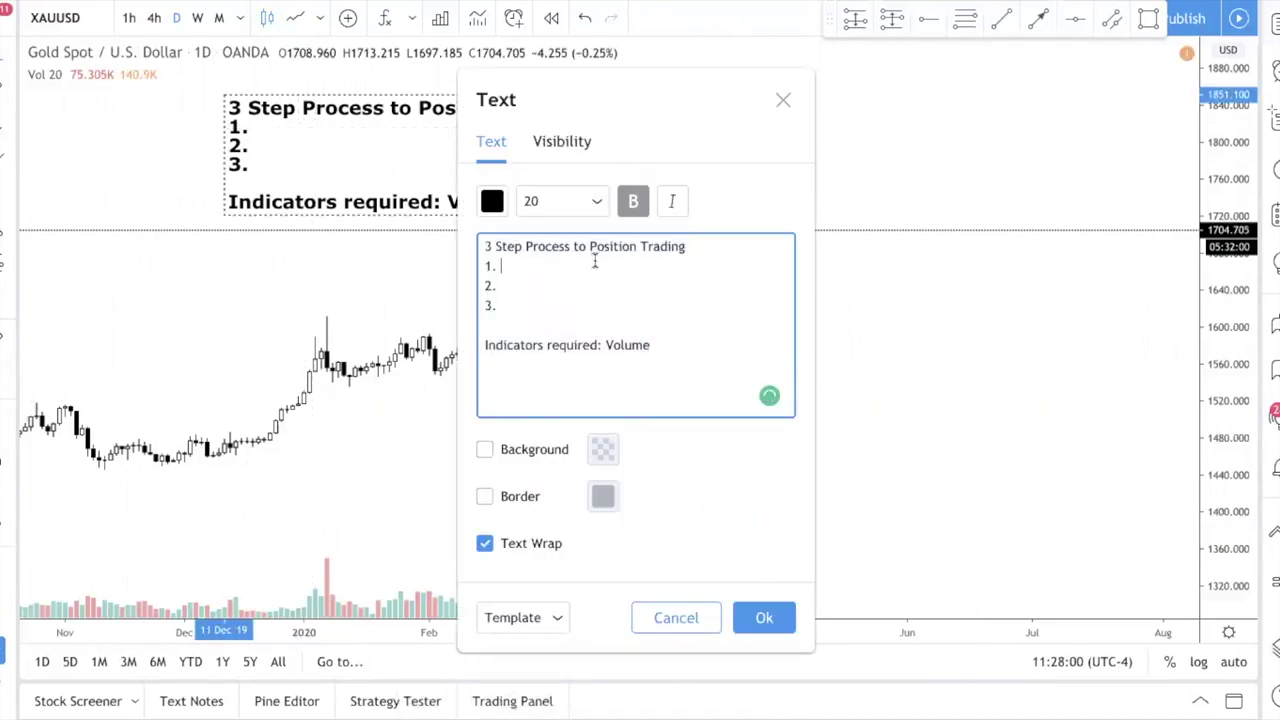
pyautogui.write('Market Trend')
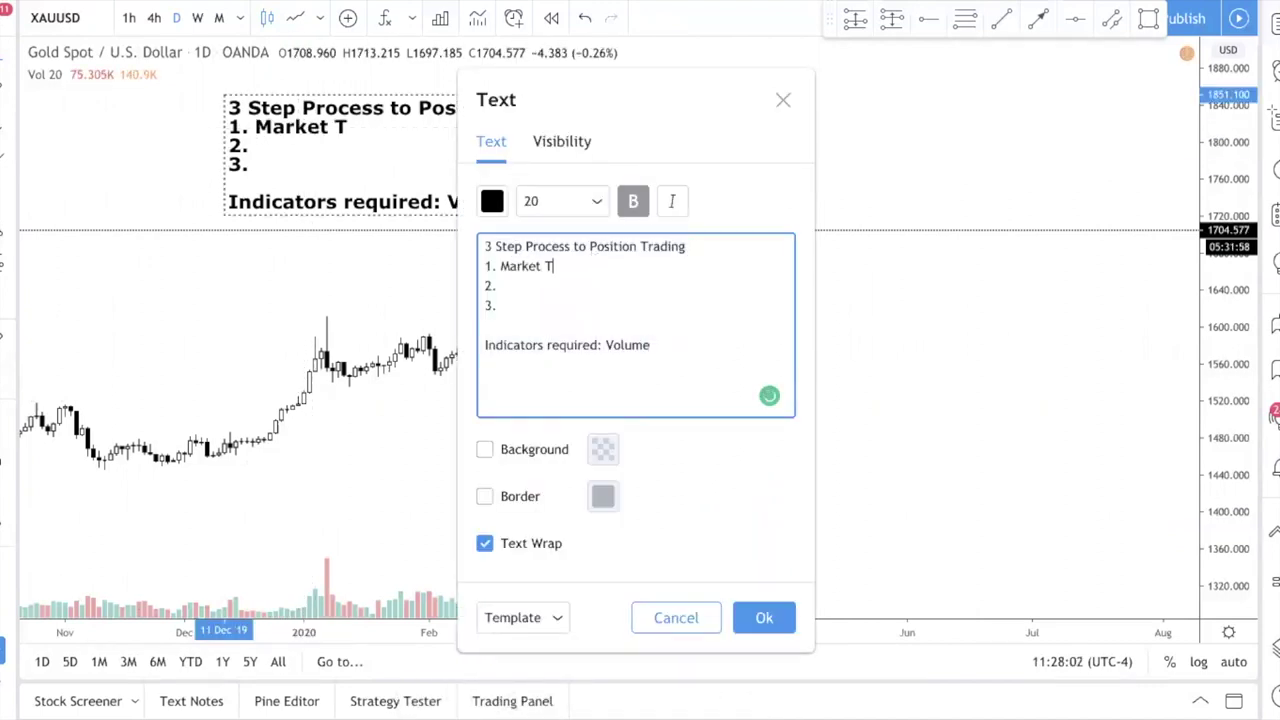
pyautogui.press('BackSpace')
pyautogui.press('BackSpace')
pyautogui.press('BackSpace')
pyautogui.press('BackSpace')
pyautogui.press('BackSpace')
pyautogui.write('Structure')
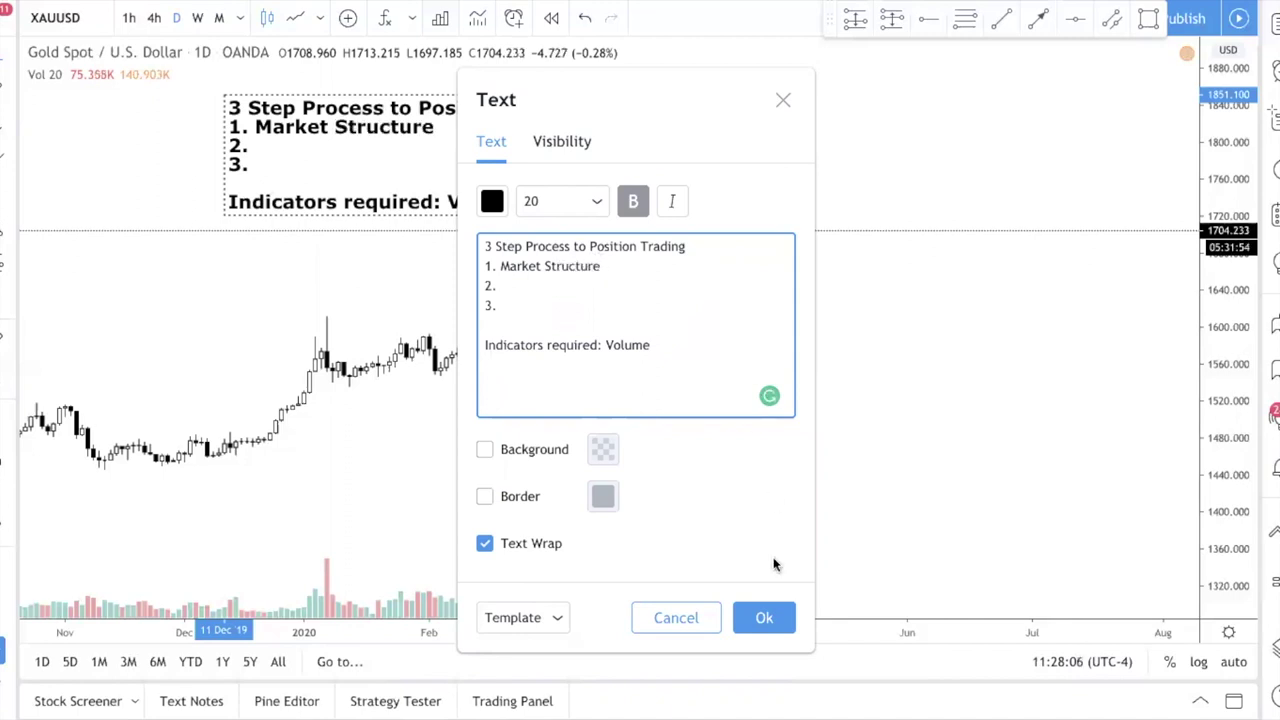
pyautogui.click(763, 615)
pyautogui.click(940, 298)
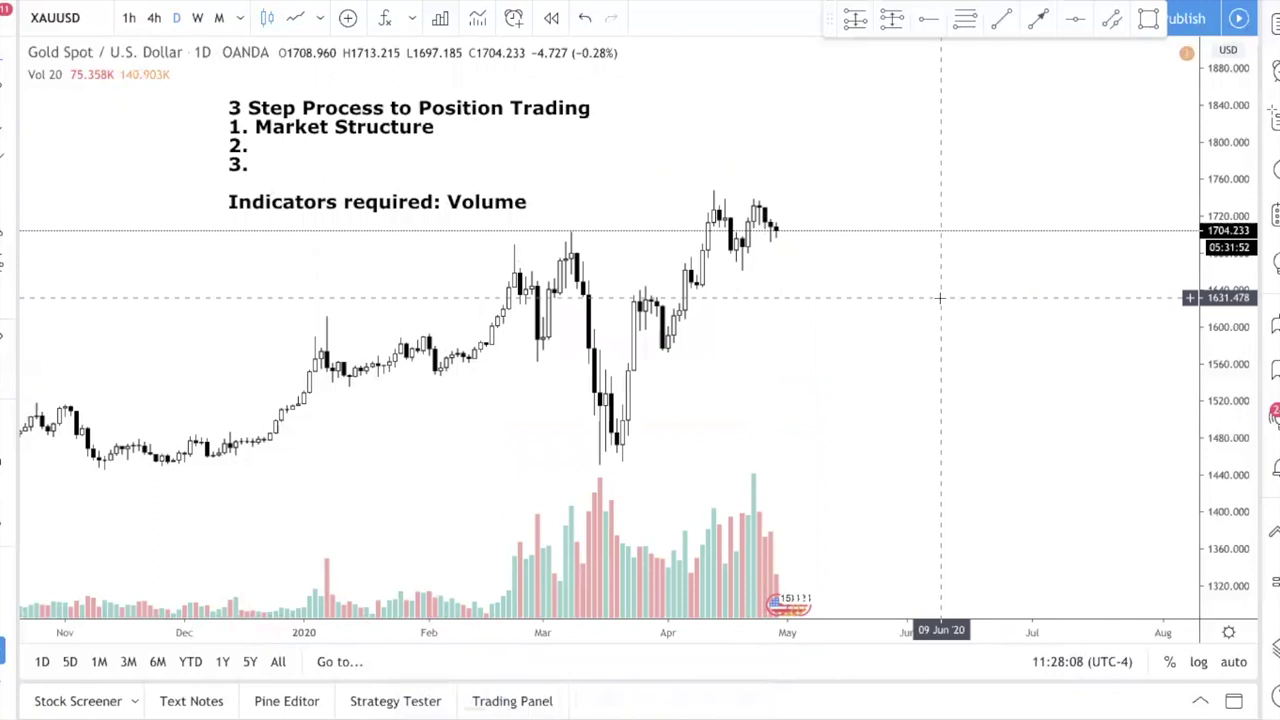
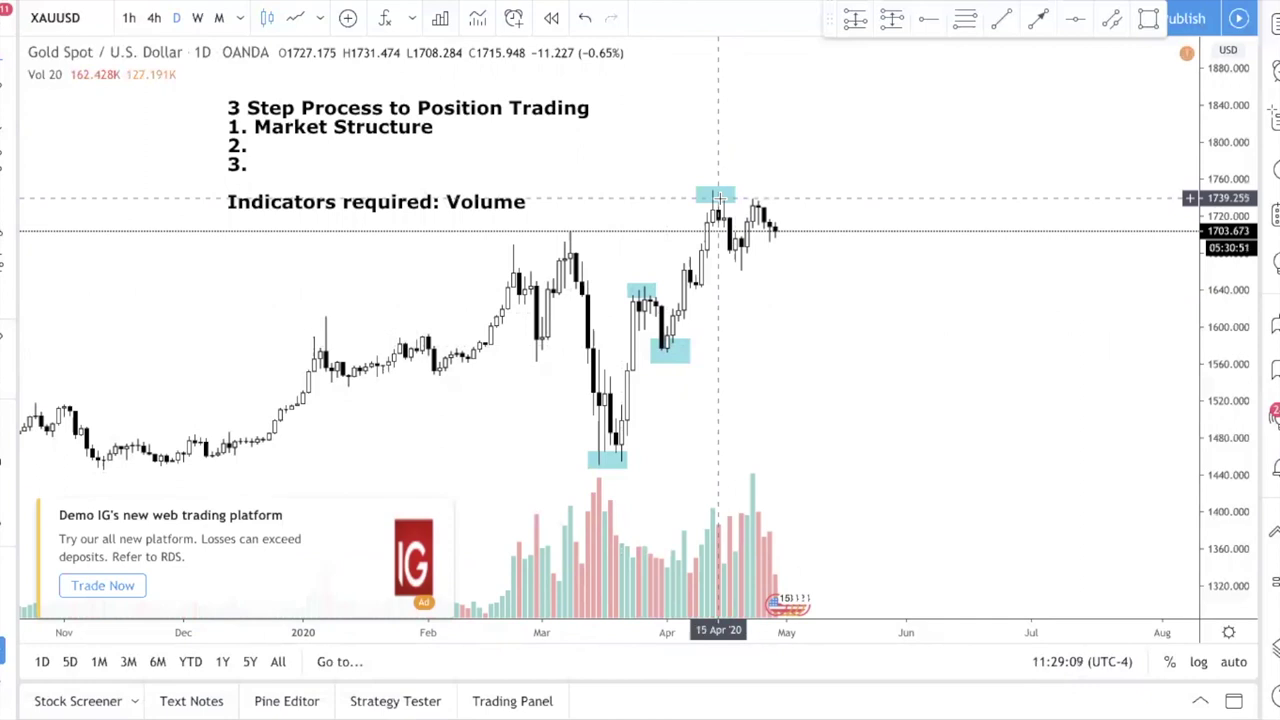
# Add the line "Bullish trend: Low, High, Higher Low, Higher High" at the end of the chart's text note.
pyautogui.doubleClick(577, 206)
pyautogui.click(722, 362)
pyautogui.write('Tre')
pyautogui.press('BackSpace')
pyautogui.press('BackSpace')
pyautogui.write('Bullsih tren')
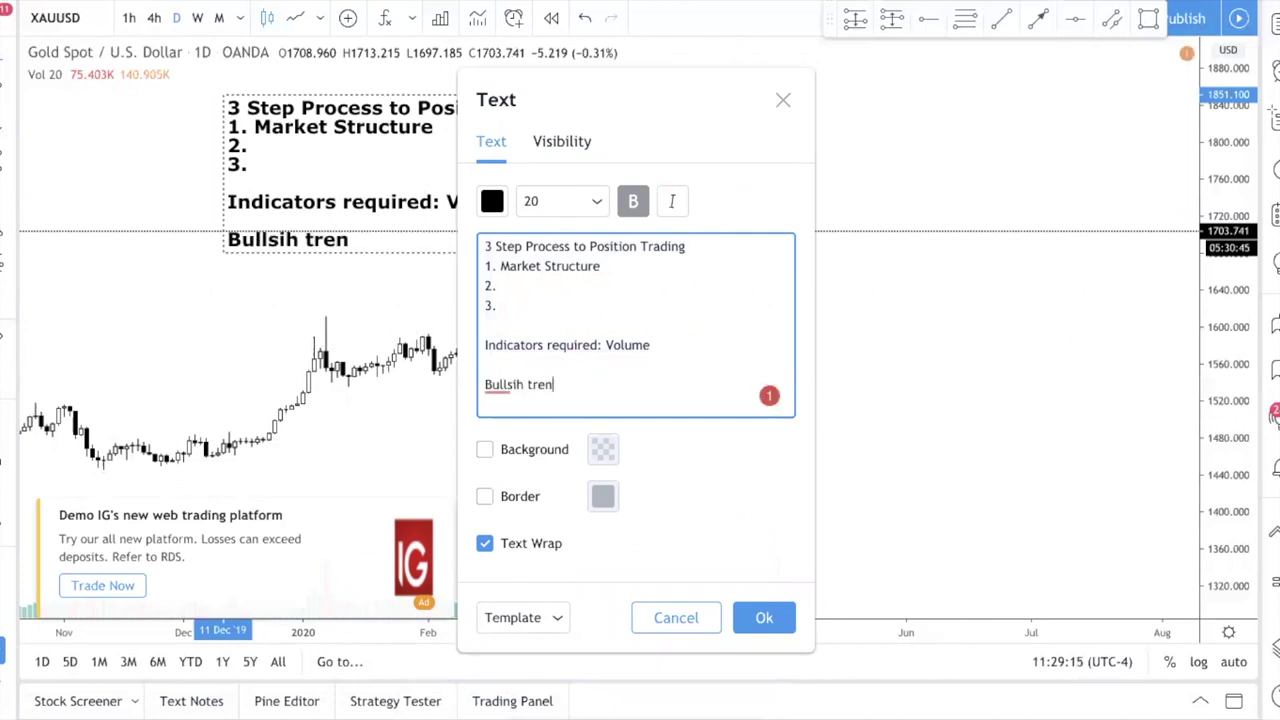
pyautogui.press('BackSpace')
pyautogui.press('BackSpace')
pyautogui.press('BackSpace')
pyautogui.press('BackSpace')
pyautogui.press('BackSpace')
pyautogui.write('ish tere')
pyautogui.press('BackSpace')
pyautogui.press('BackSpace')
pyautogui.press('BackSpace')
pyautogui.write('ren')
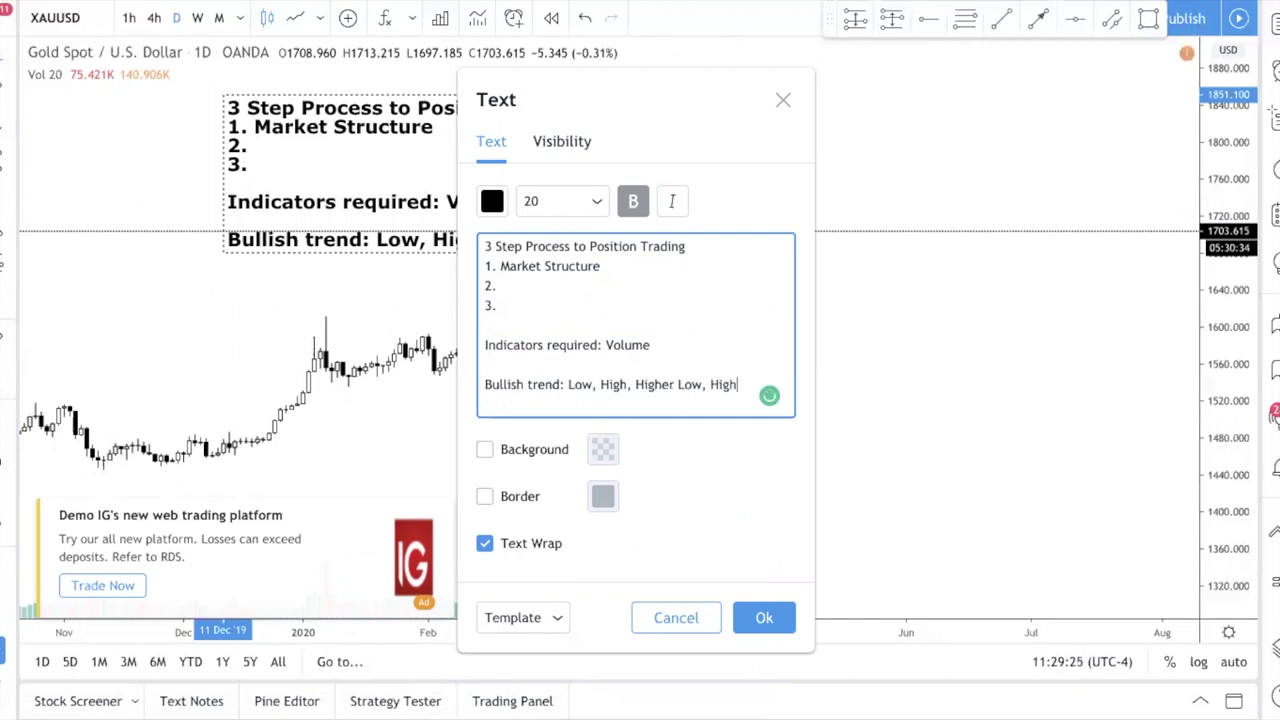
pyautogui.write('High')
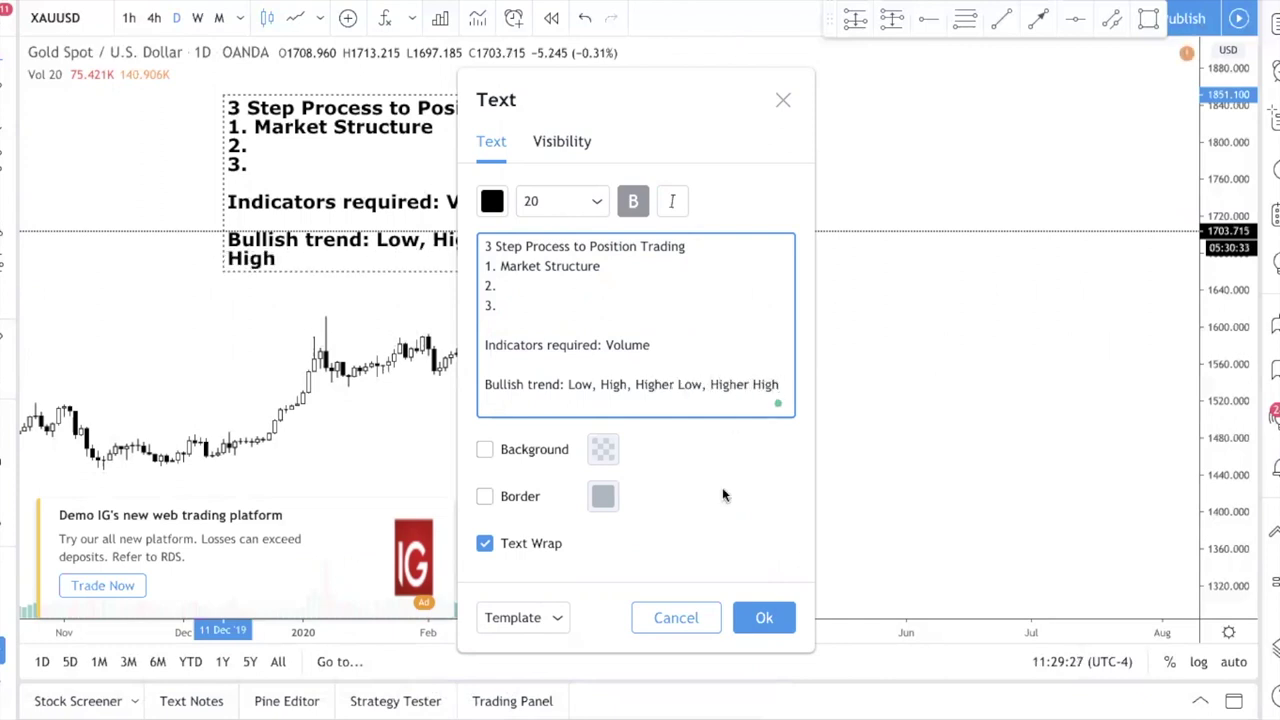
pyautogui.click(760, 617)
# Move the text note away from the candles and compress the price scale to leave more room above the price.
pyautogui.moveTo(428, 191); pyautogui.dragTo(342, 178)
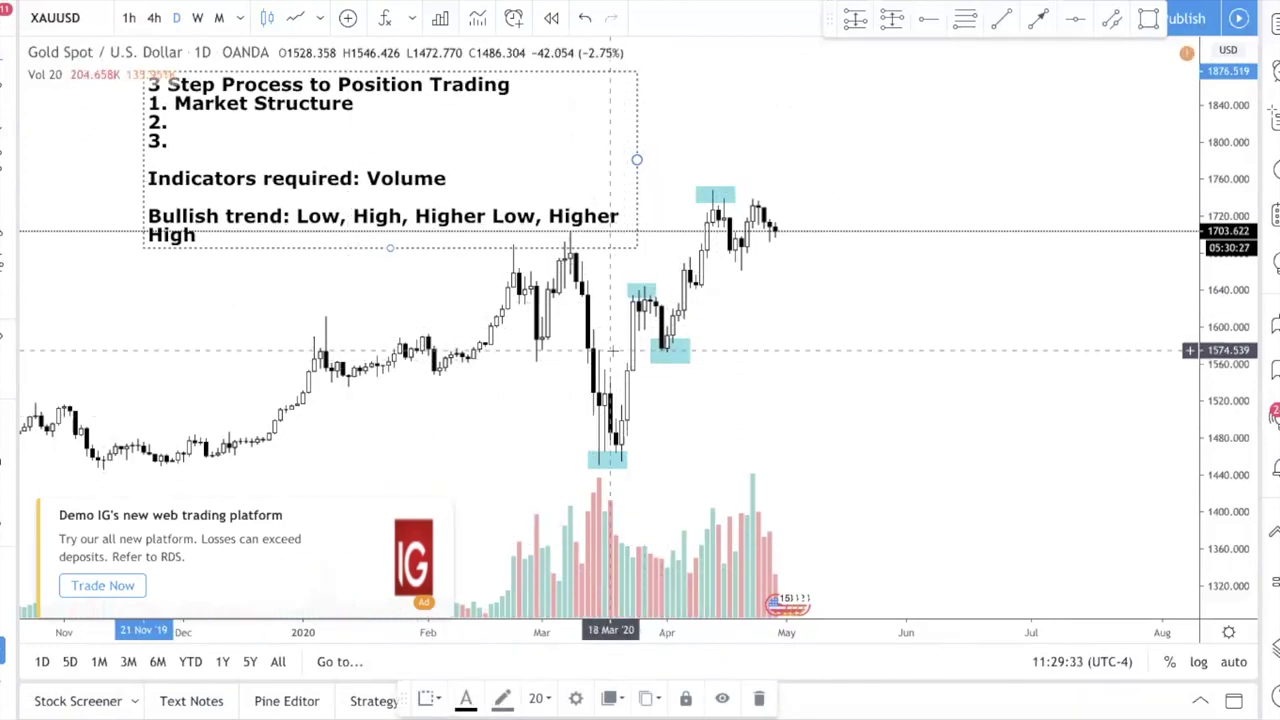
pyautogui.click(830, 352)
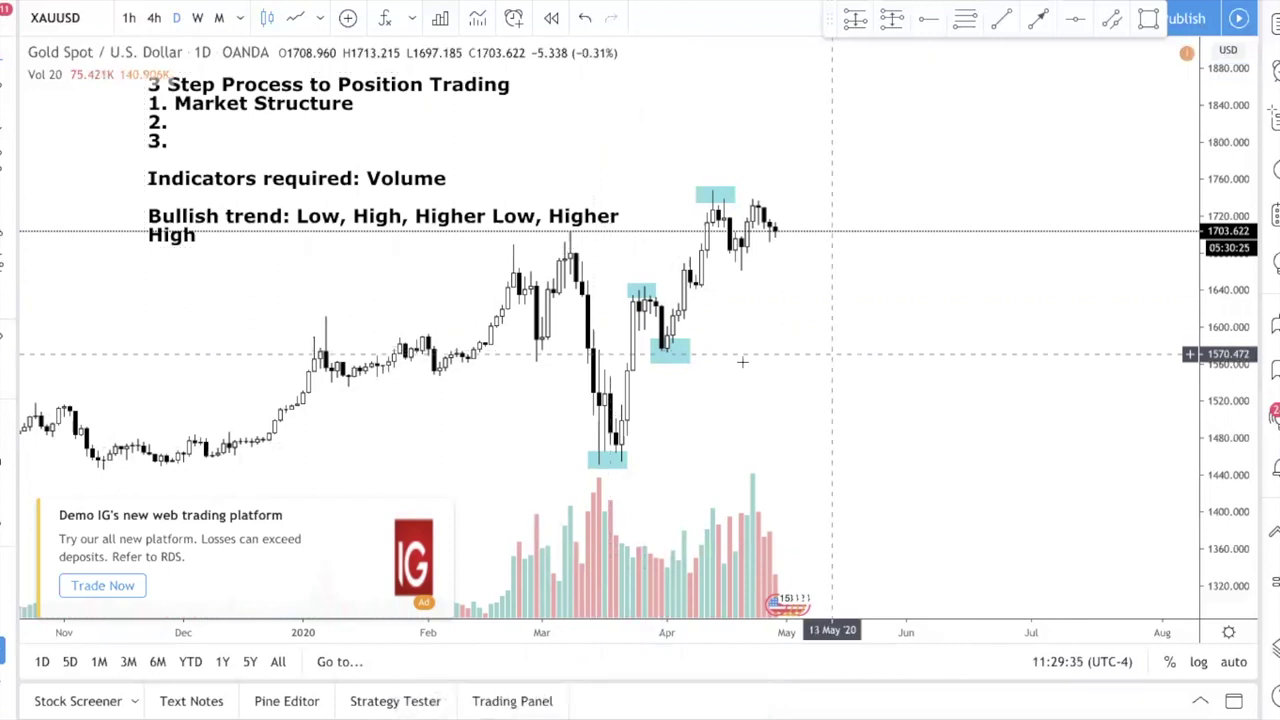
pyautogui.moveTo(1190, 320); pyautogui.dragTo(1190, 350)
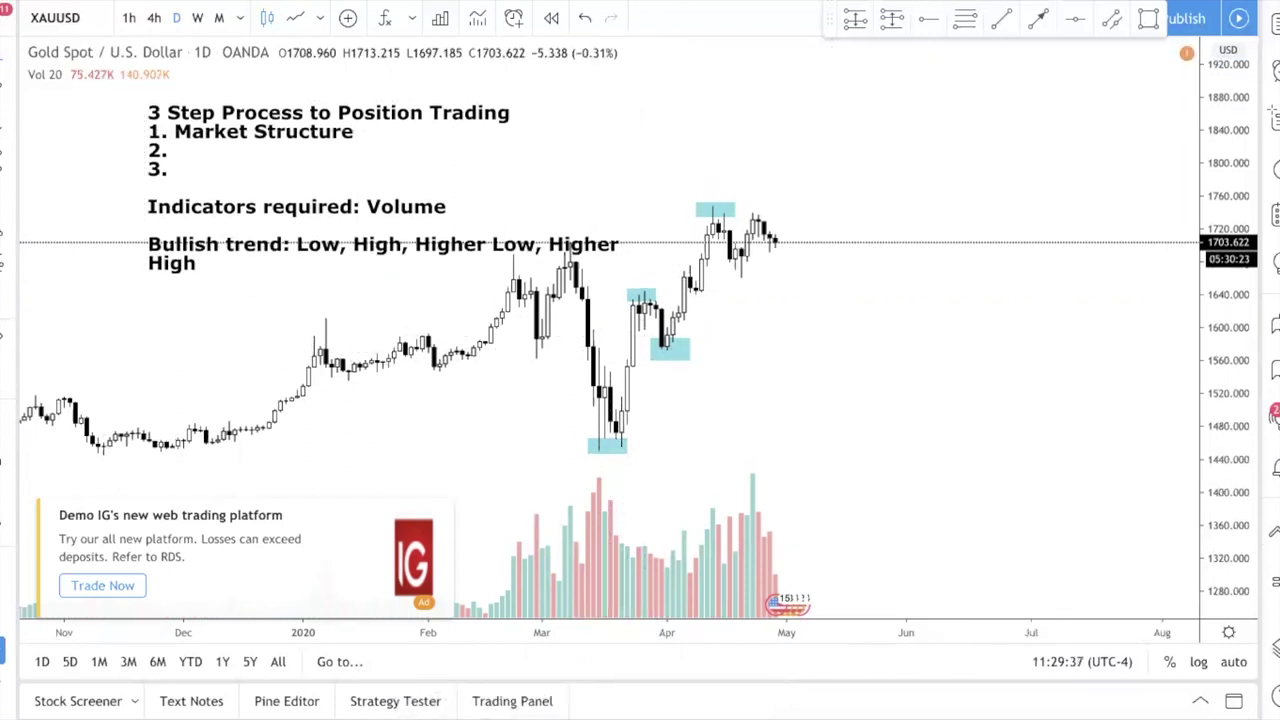
# View the gold price as a line chart to examine its swings, and return to candlesticks.
pyautogui.click(295, 24)
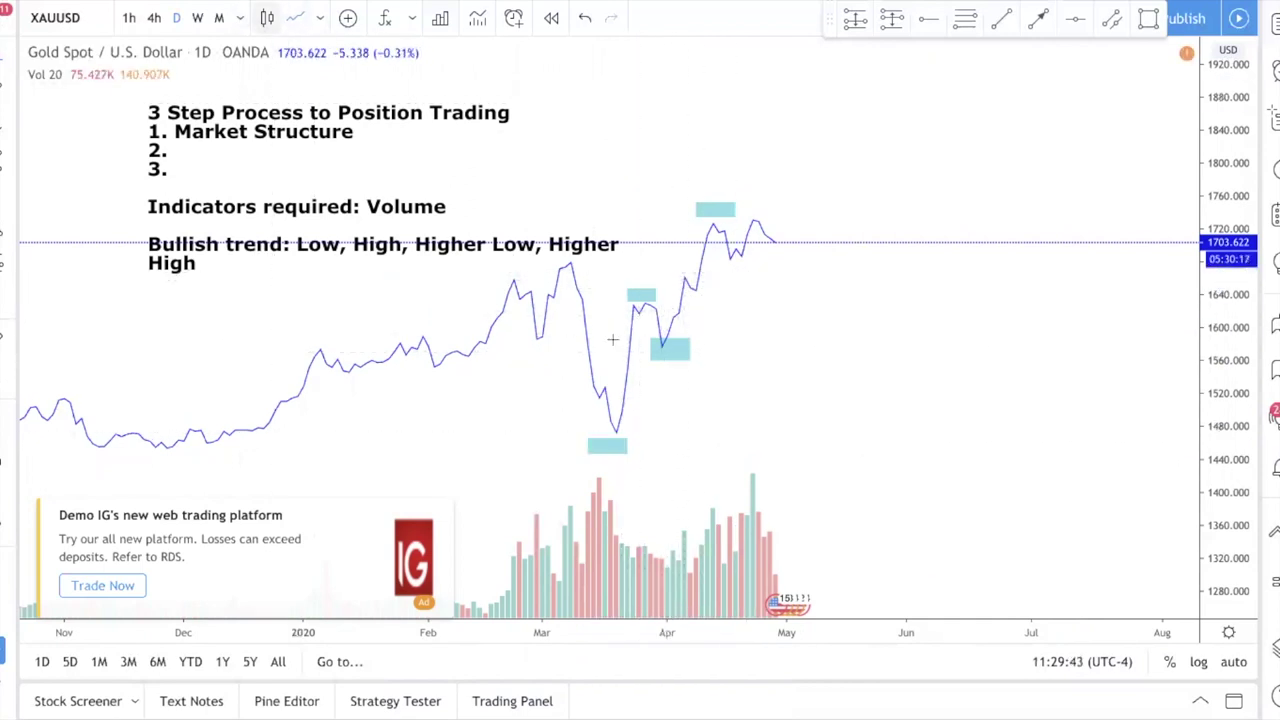
pyautogui.click(267, 18)
# Try marking the minor early-April 2020 swing high and low with rectangles, and remove these trial markings.
pyautogui.moveTo(672, 262); pyautogui.dragTo(696, 272)
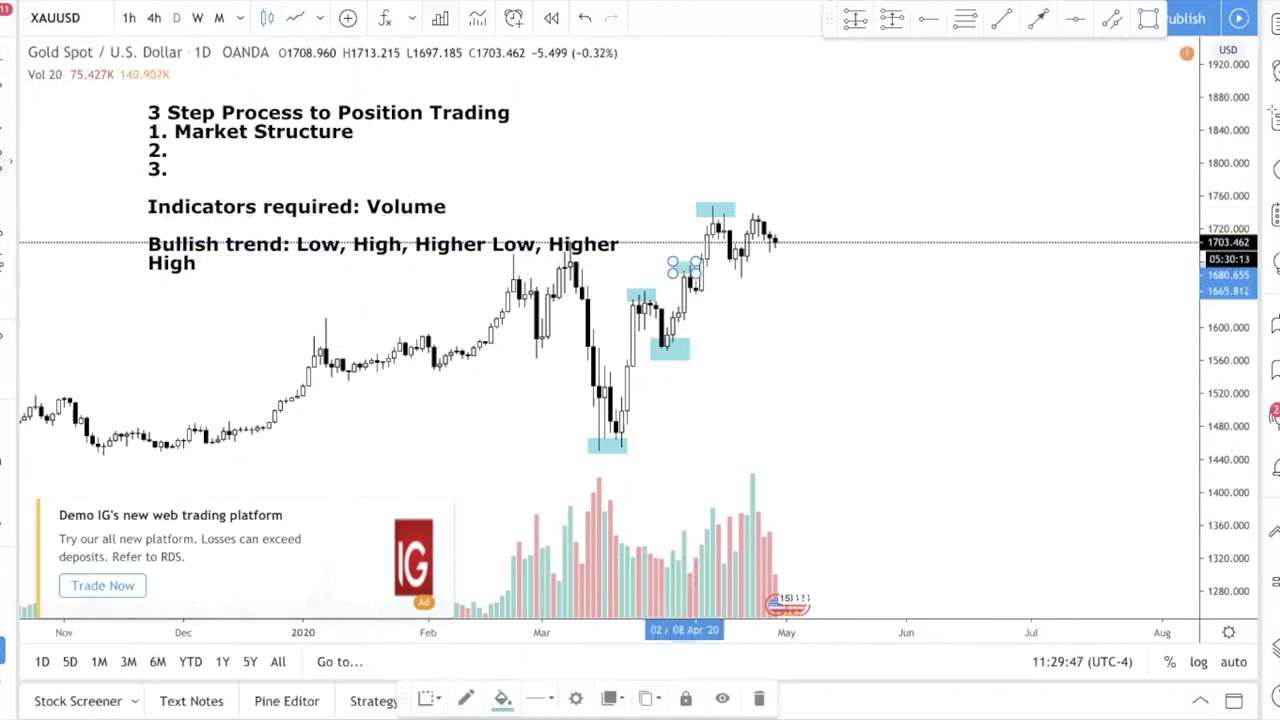
pyautogui.moveTo(684, 289)
pyautogui.mouseDown()
pyautogui.moveTo(745, 300)
pyautogui.moveTo(733, 305)
pyautogui.mouseUp()
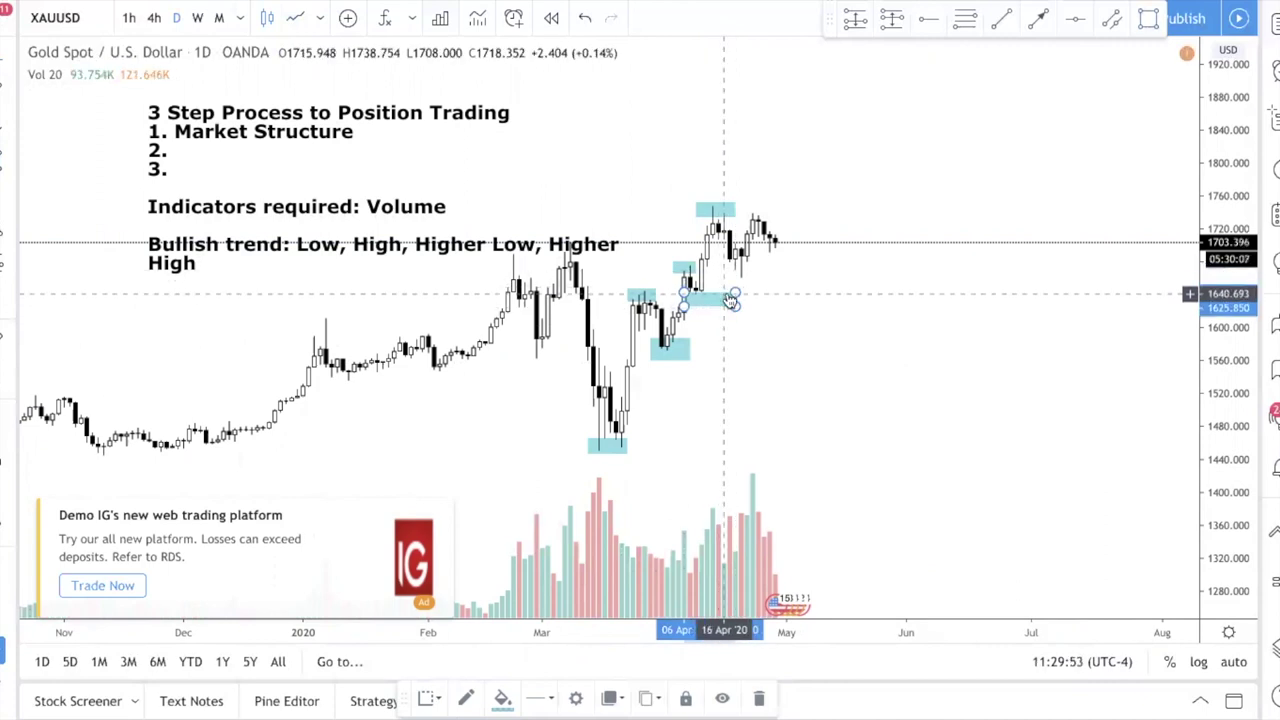
pyautogui.press('Delete')
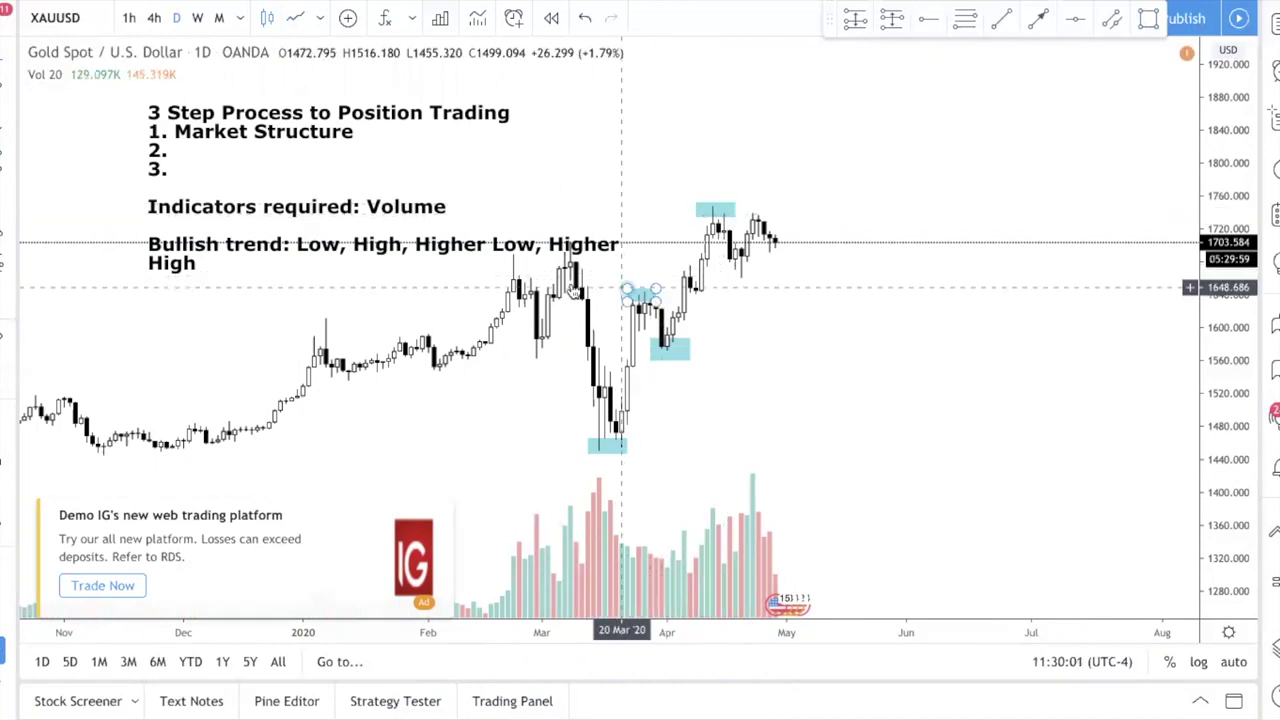
# Move the text note slightly higher so it clears the candles.
pyautogui.moveTo(494, 221); pyautogui.dragTo(488, 194)
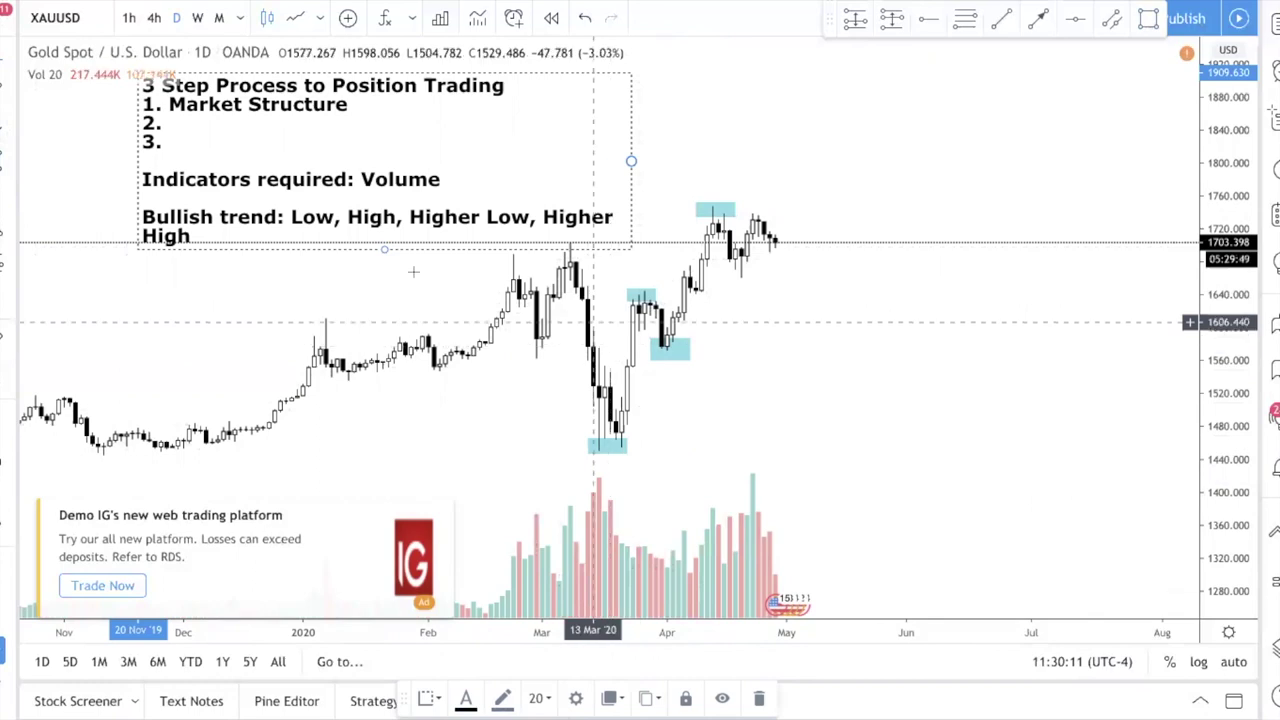
# Mark the February 2019 swing high with a rectangle spanning 13 to 27 February at about 1334 to 1358.
pyautogui.moveTo(300, 300); pyautogui.dragTo(946, 396)
pyautogui.hscroll(-15, 946, 396)
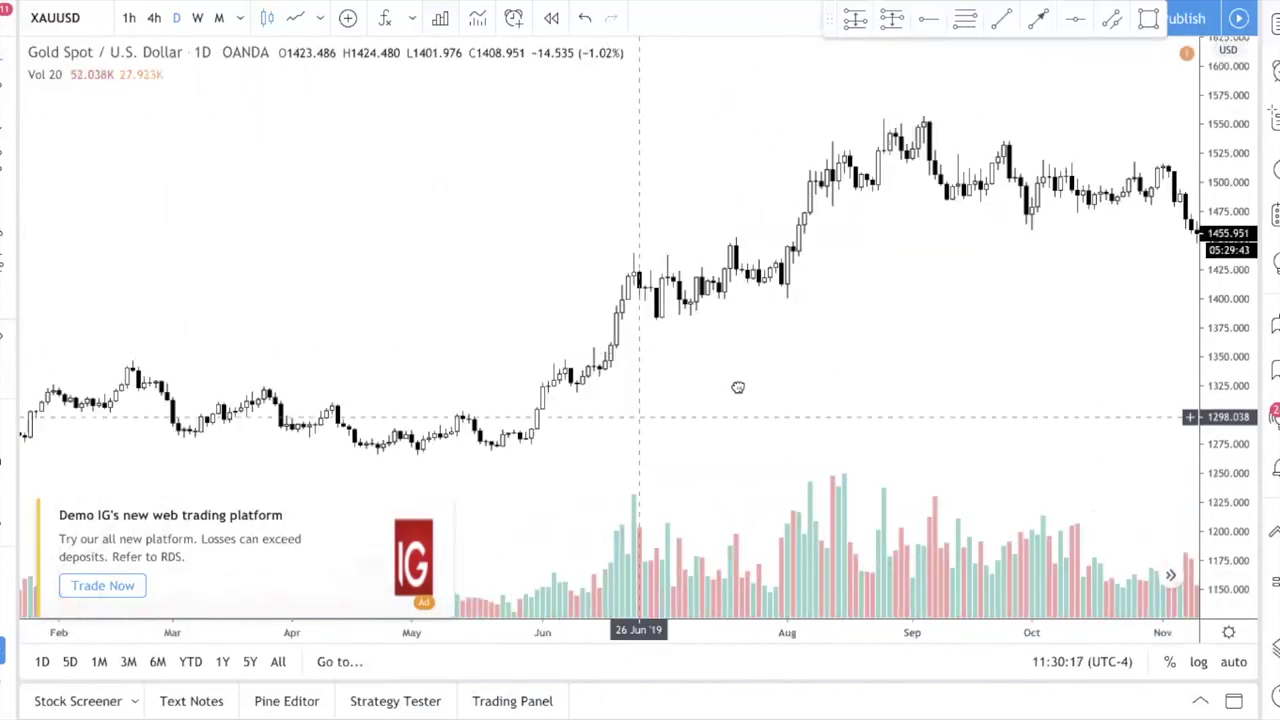
pyautogui.hscroll(-5, 1010, 425)
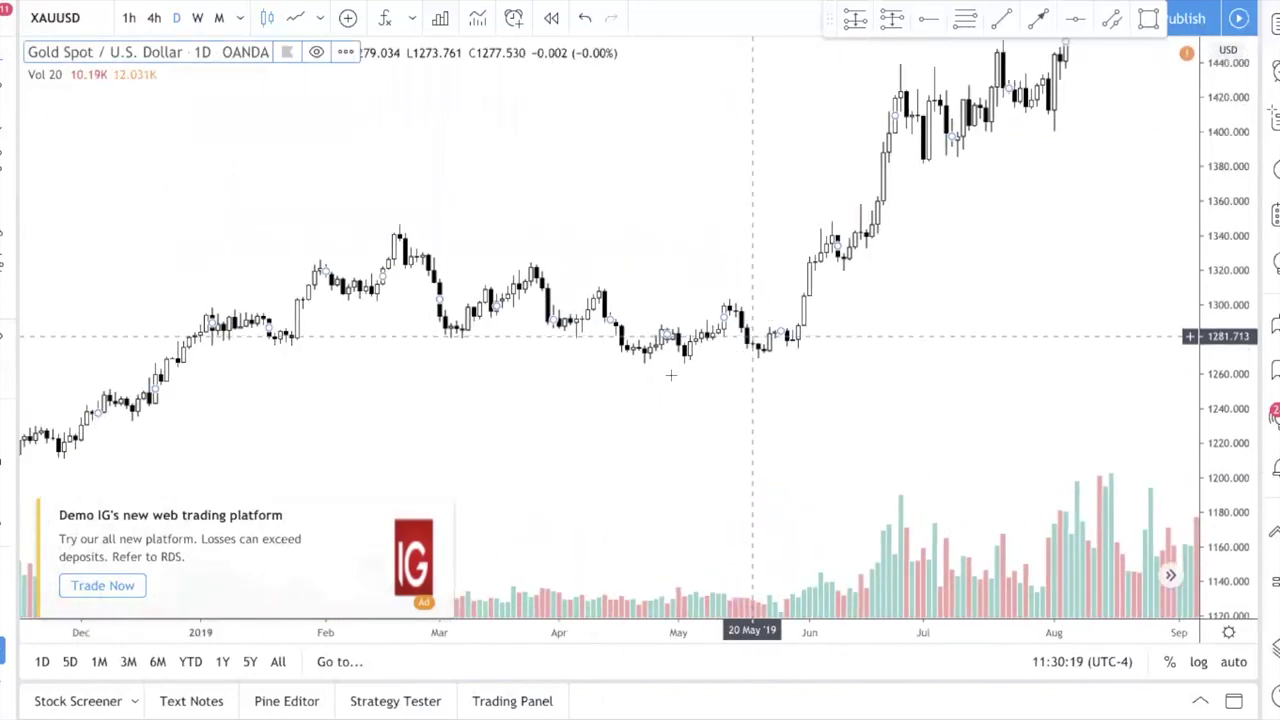
pyautogui.click(557, 234)
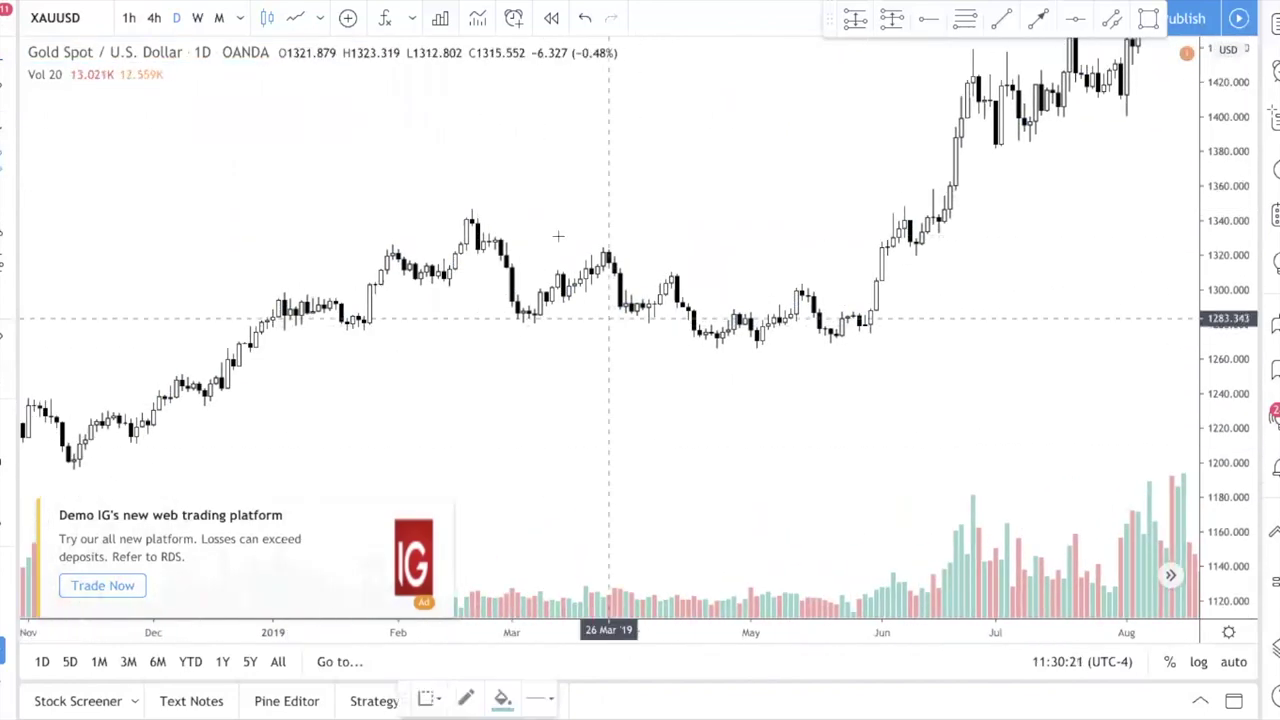
pyautogui.click(460, 203)
pyautogui.click(517, 245)
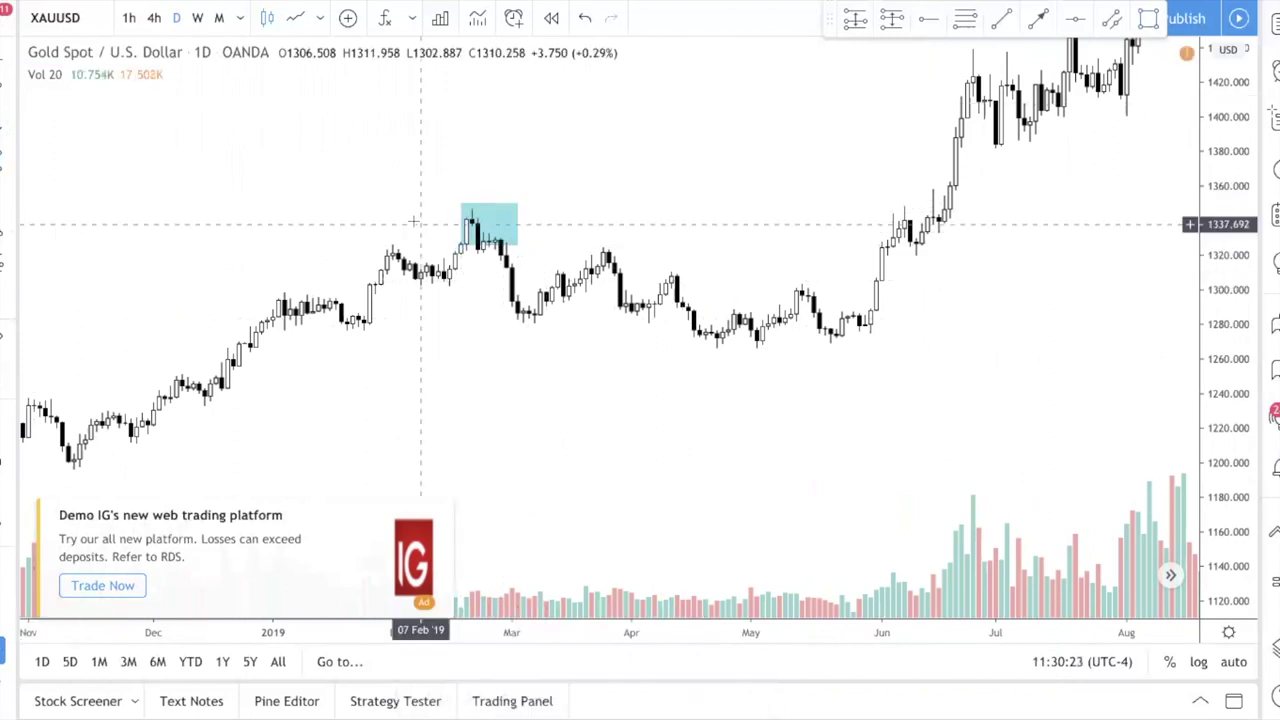
pyautogui.moveTo(514, 246); pyautogui.dragTo(526, 228)
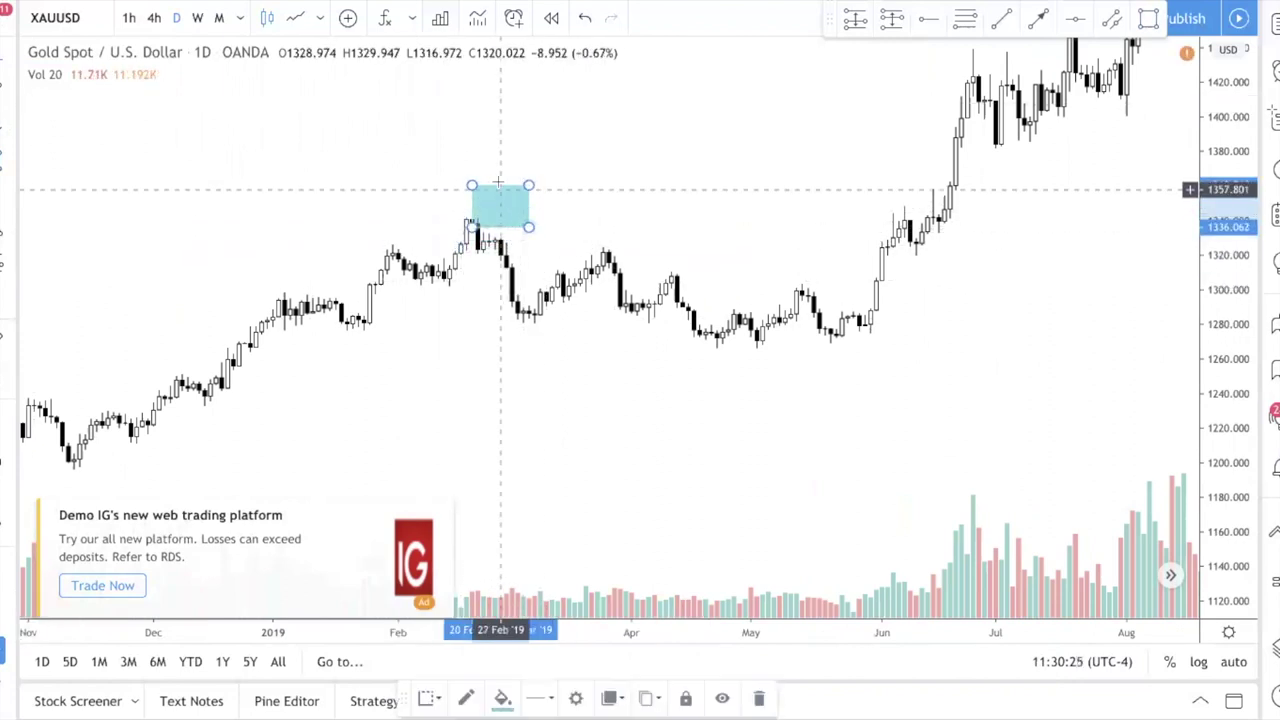
pyautogui.moveTo(500, 186); pyautogui.dragTo(471, 189)
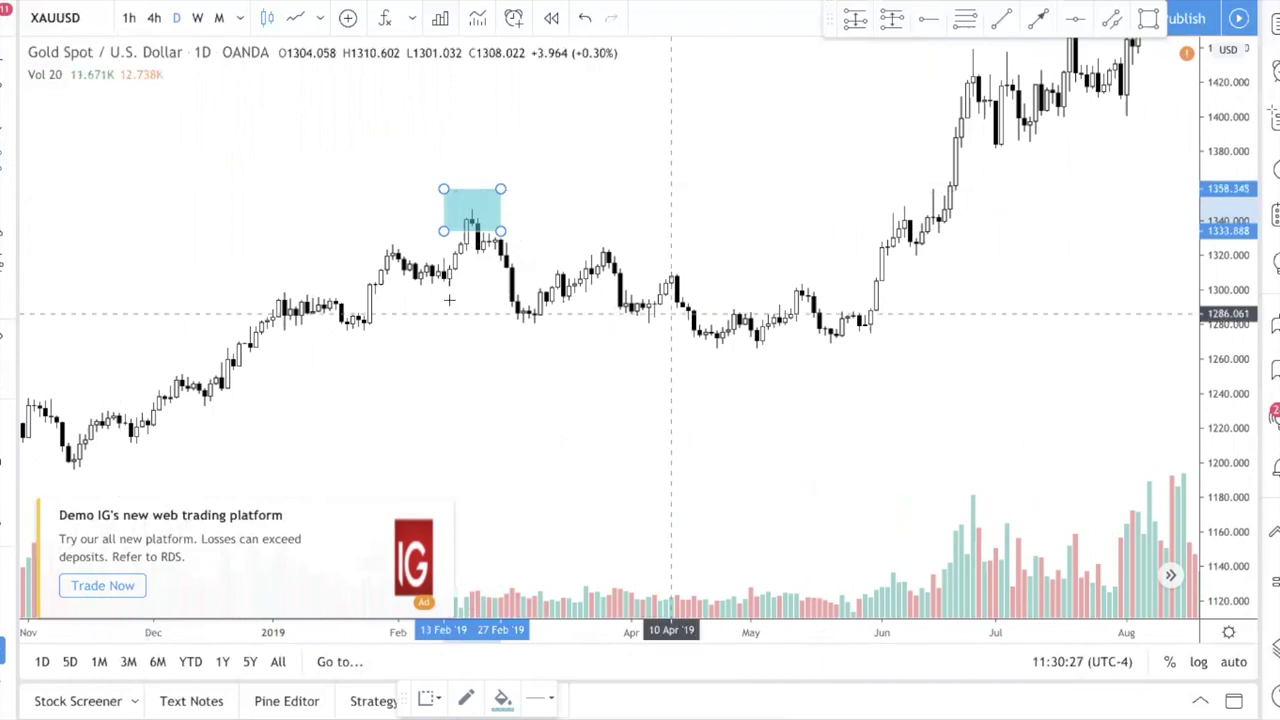
# Mark the early-March 2019 low, the late-March lower high and the 18 April to 8 May lower low with rectangles.
pyautogui.click(517, 309)
pyautogui.click(564, 331)
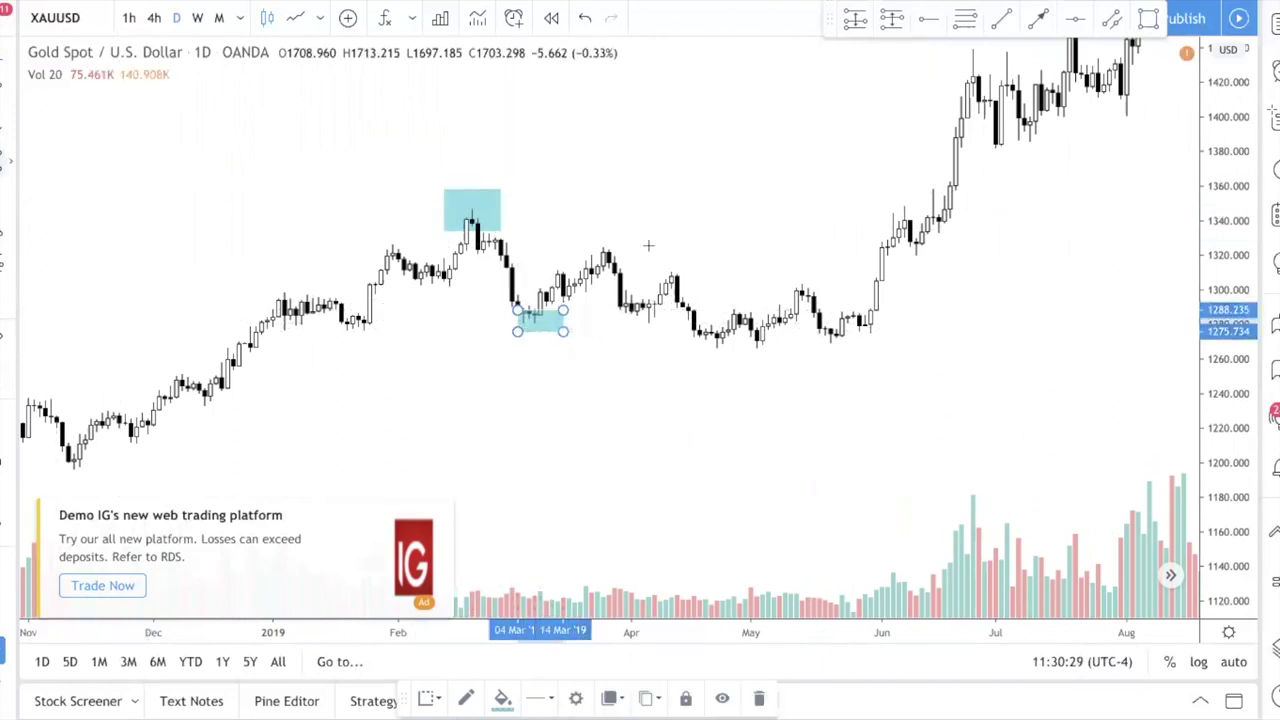
pyautogui.click(574, 240)
pyautogui.click(631, 265)
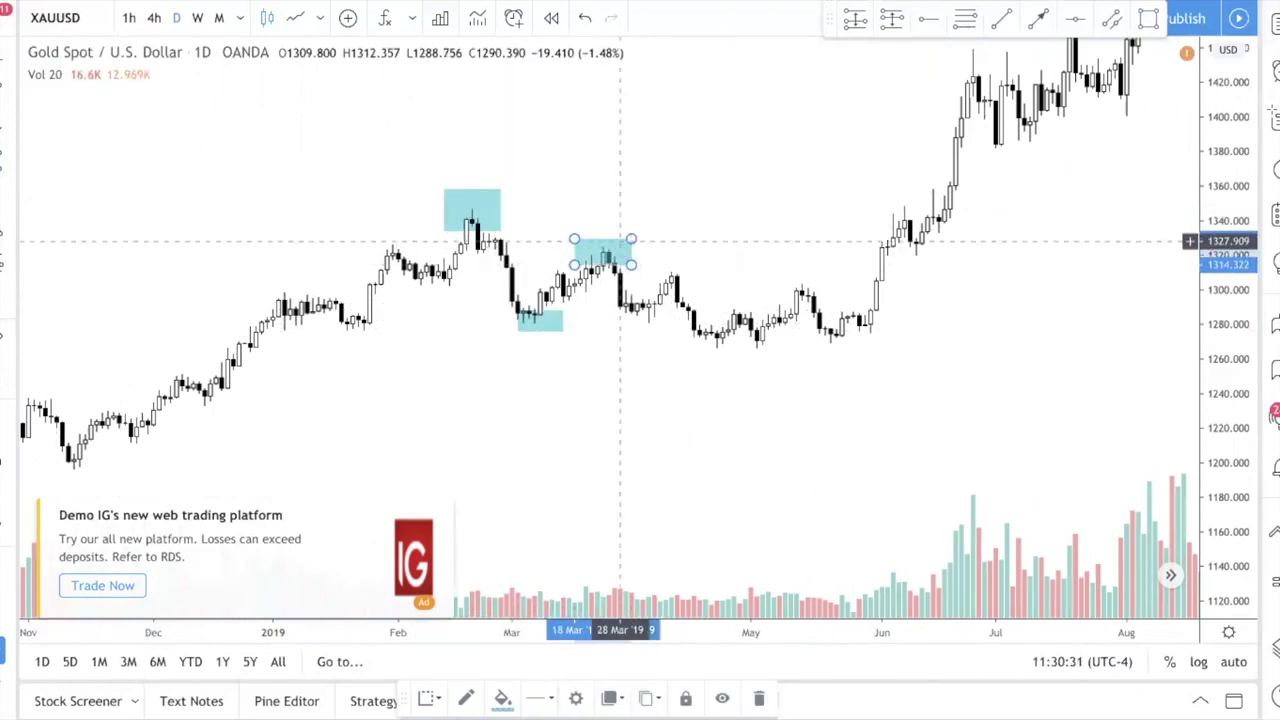
pyautogui.click(706, 334)
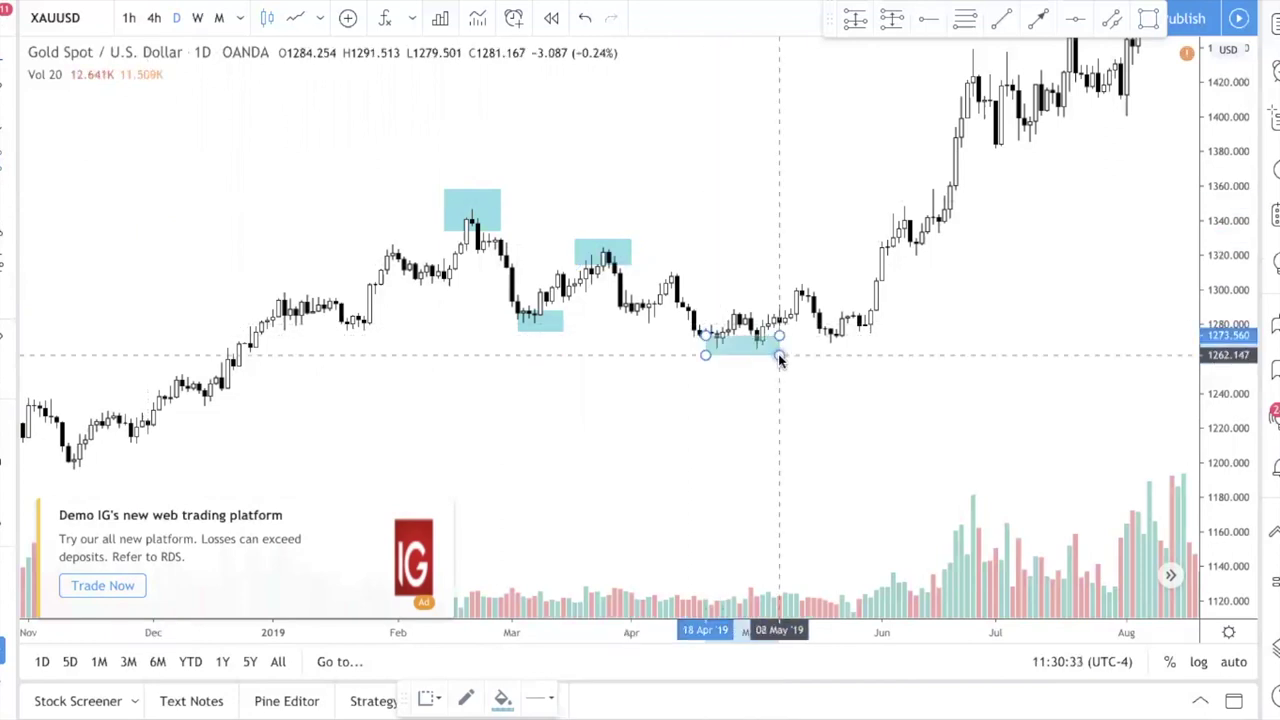
pyautogui.click(779, 354)
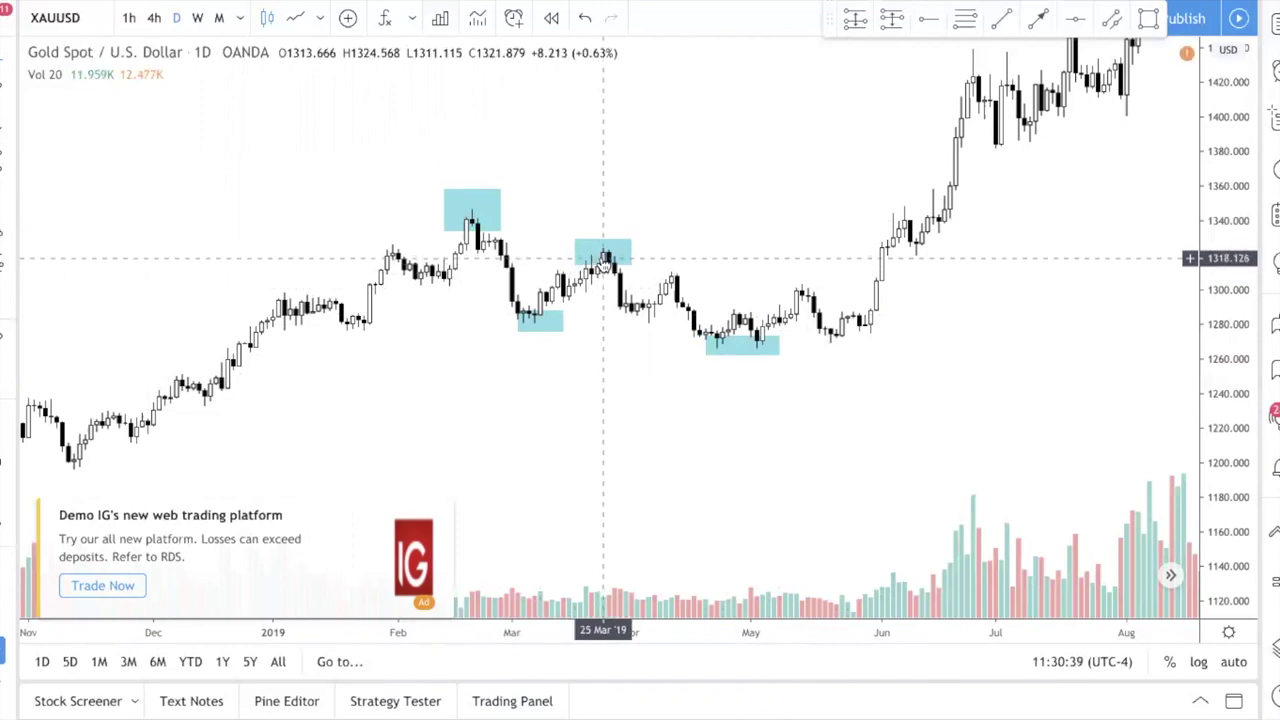
# Add the line "Bearish trend: High, Low, Lower High, Lower Low" beneath the bullish trend line in the text note.
pyautogui.moveTo(723, 400); pyautogui.dragTo(355, 525)
pyautogui.hscroll(10, 489, 509)
pyautogui.moveTo(606, 391); pyautogui.dragTo(1186, 580)
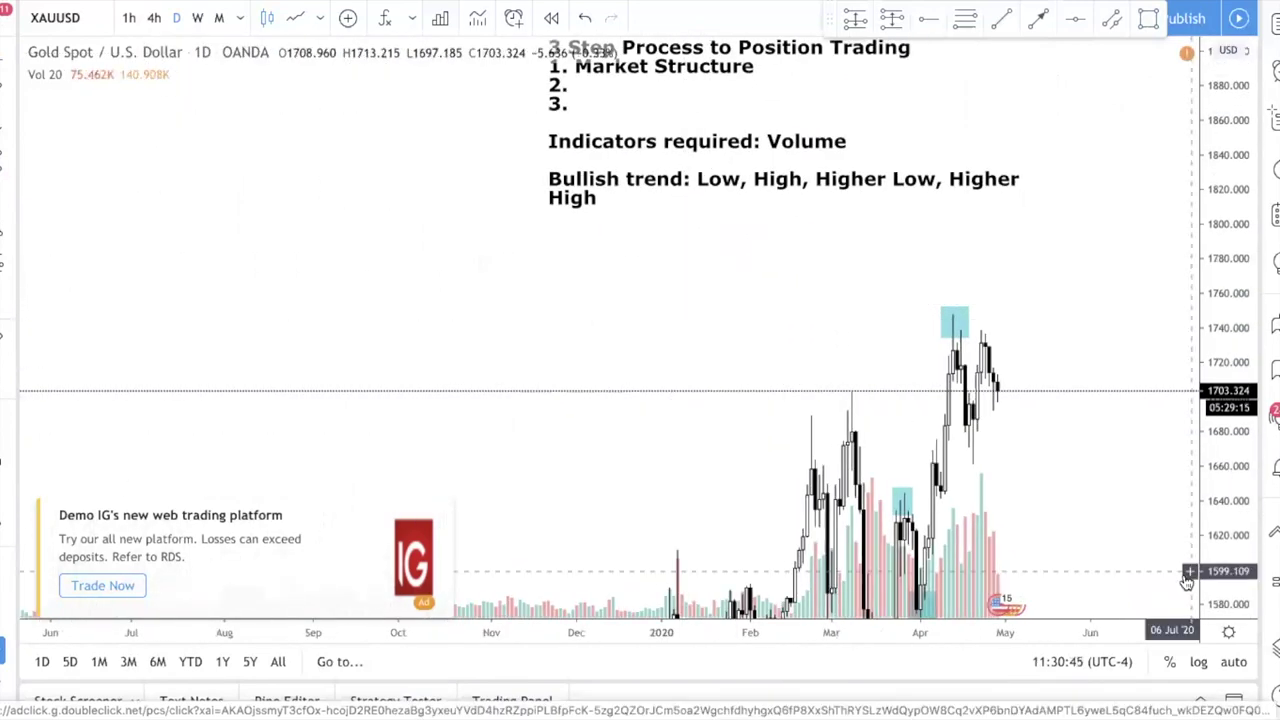
pyautogui.click(677, 578)
pyautogui.click(677, 578)
pyautogui.moveTo(1245, 292); pyautogui.dragTo(1222, 545)
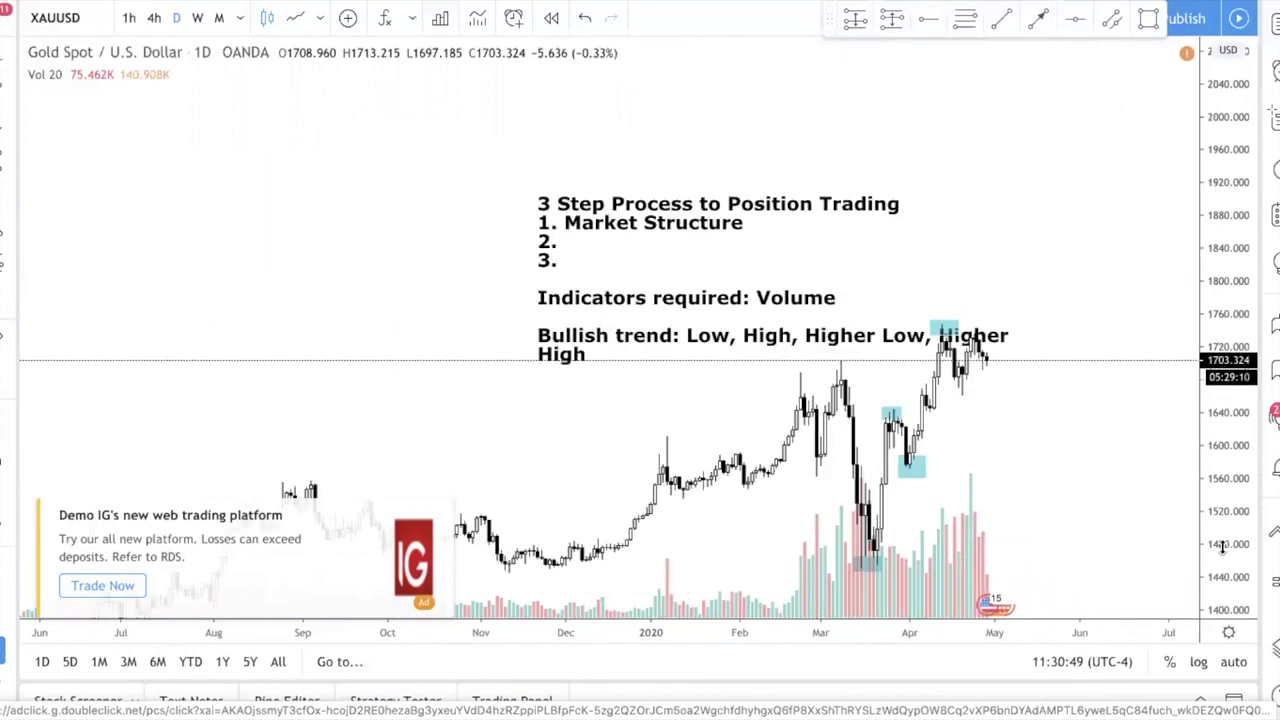
pyautogui.moveTo(820, 300); pyautogui.dragTo(716, 255)
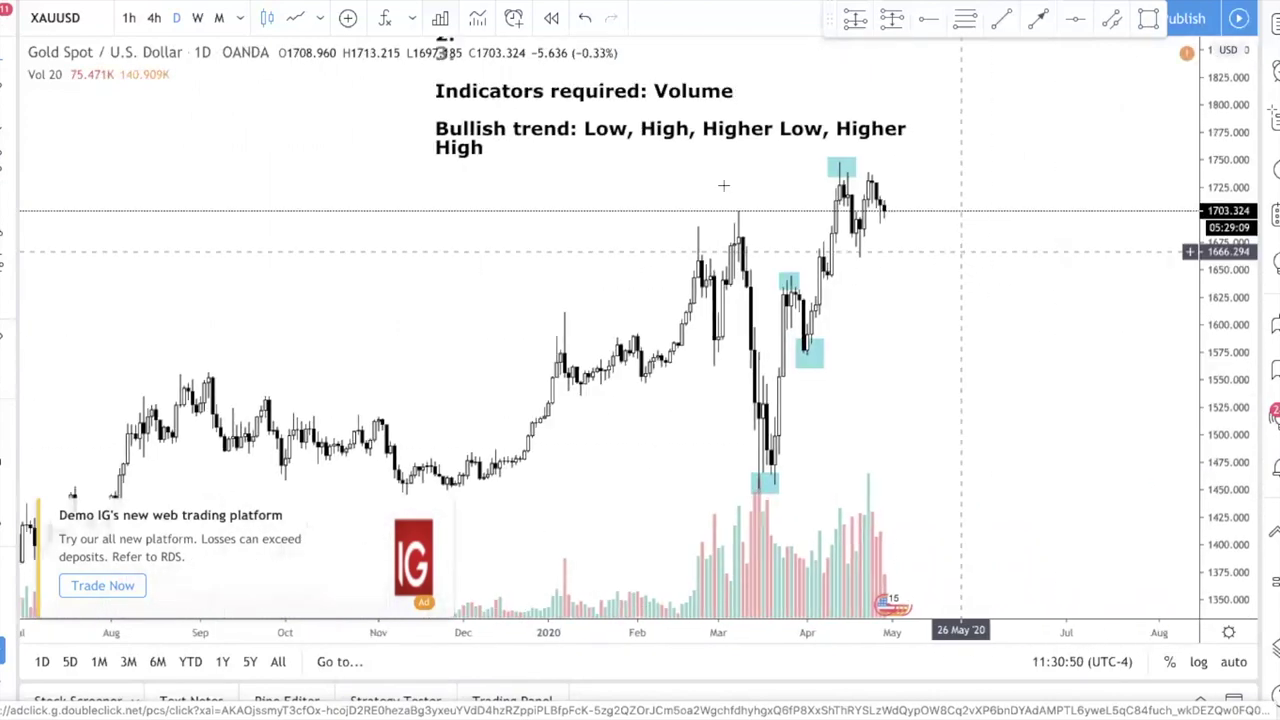
pyautogui.click(529, 149)
pyautogui.doubleClick(528, 145)
pyautogui.click(674, 399)
pyautogui.write('Bearish trend: High, Low, L')
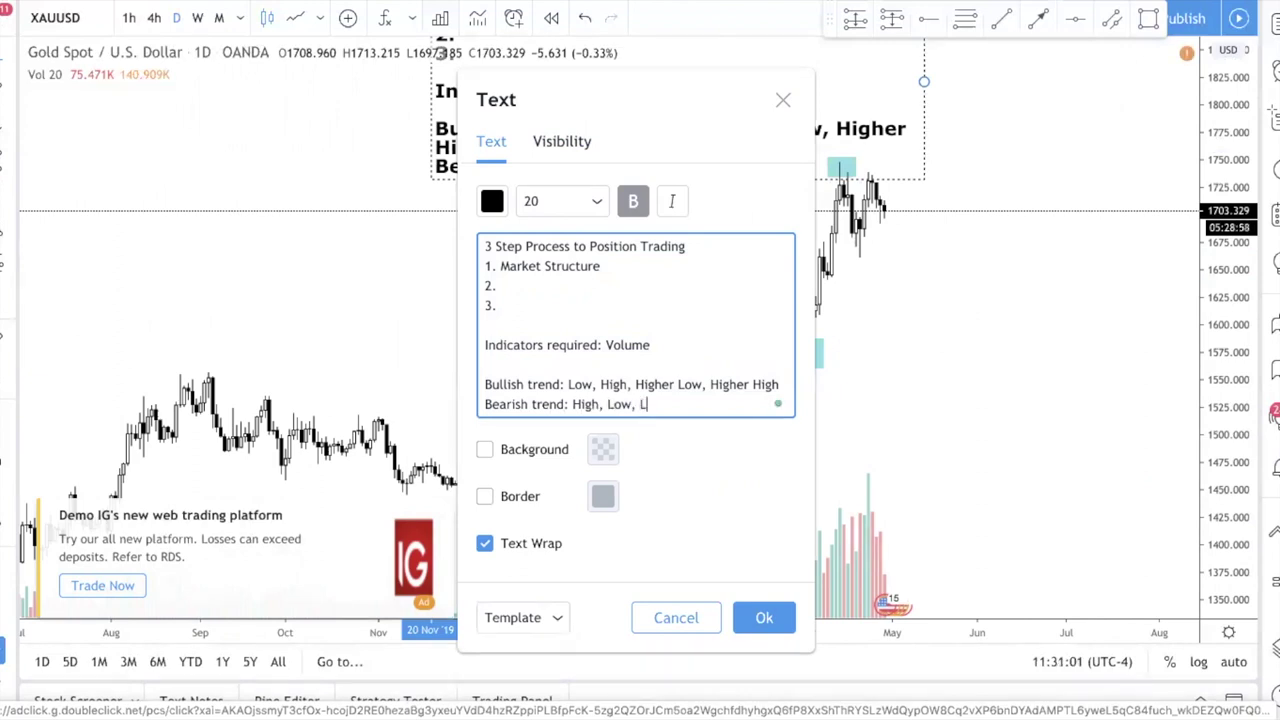
pyautogui.write('gj')
pyautogui.write('Lowe')
pyautogui.write('r L')
pyautogui.write('ow')
pyautogui.click(764, 617)
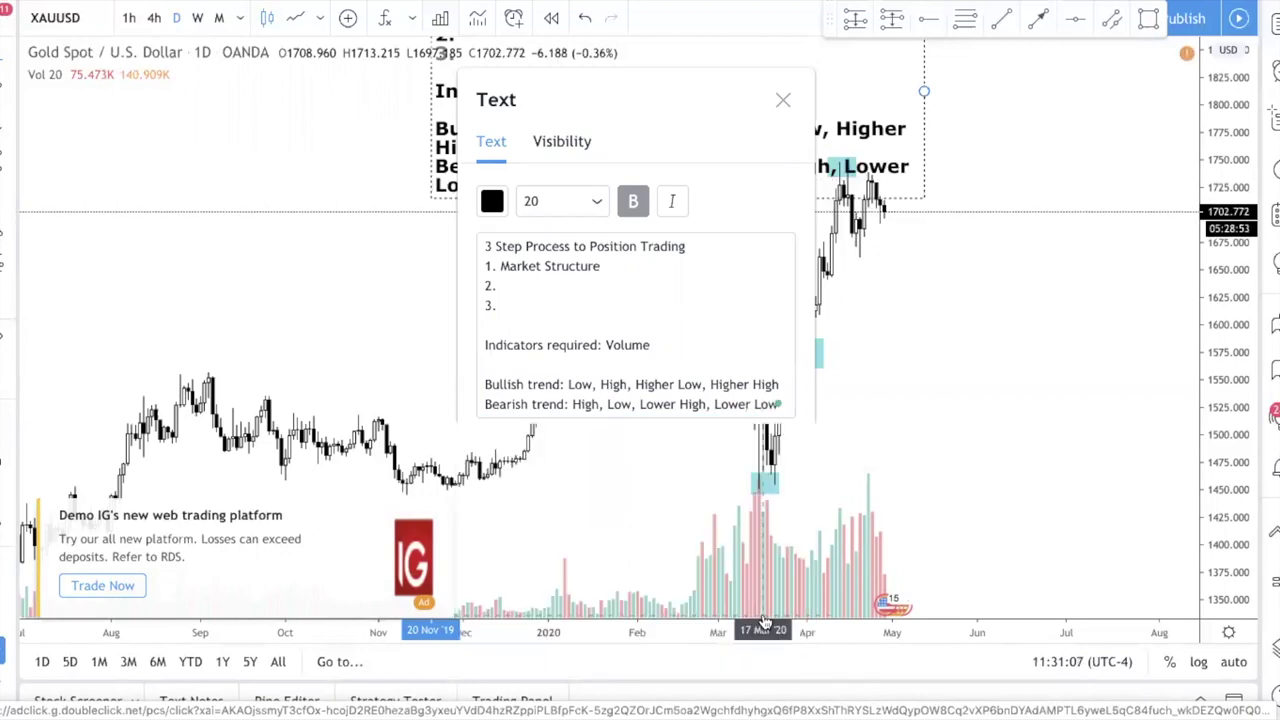
# Move the text note to the empty area above the late-2019 candles so it clears the 2020 price action.
pyautogui.moveTo(590, 165); pyautogui.dragTo(415, 242)
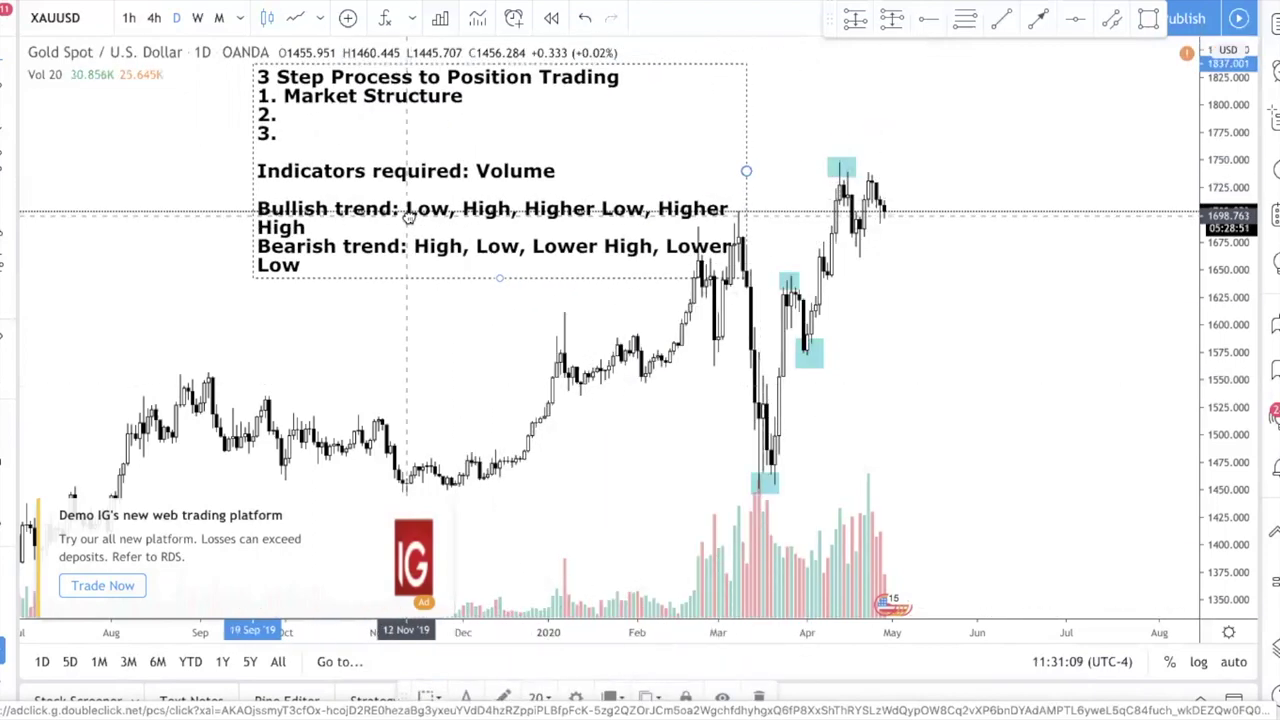
pyautogui.scroll(-1, 777, 261)
pyautogui.scroll(-1, 777, 261)
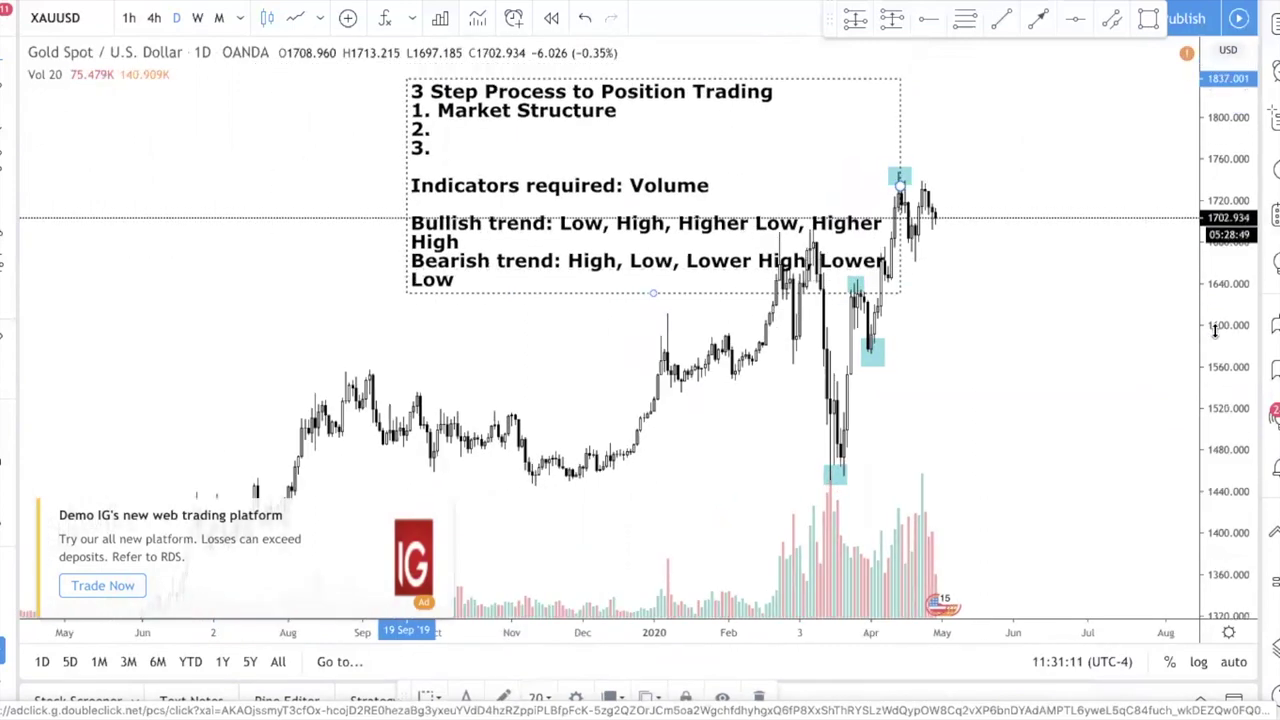
pyautogui.moveTo(703, 256); pyautogui.dragTo(580, 220)
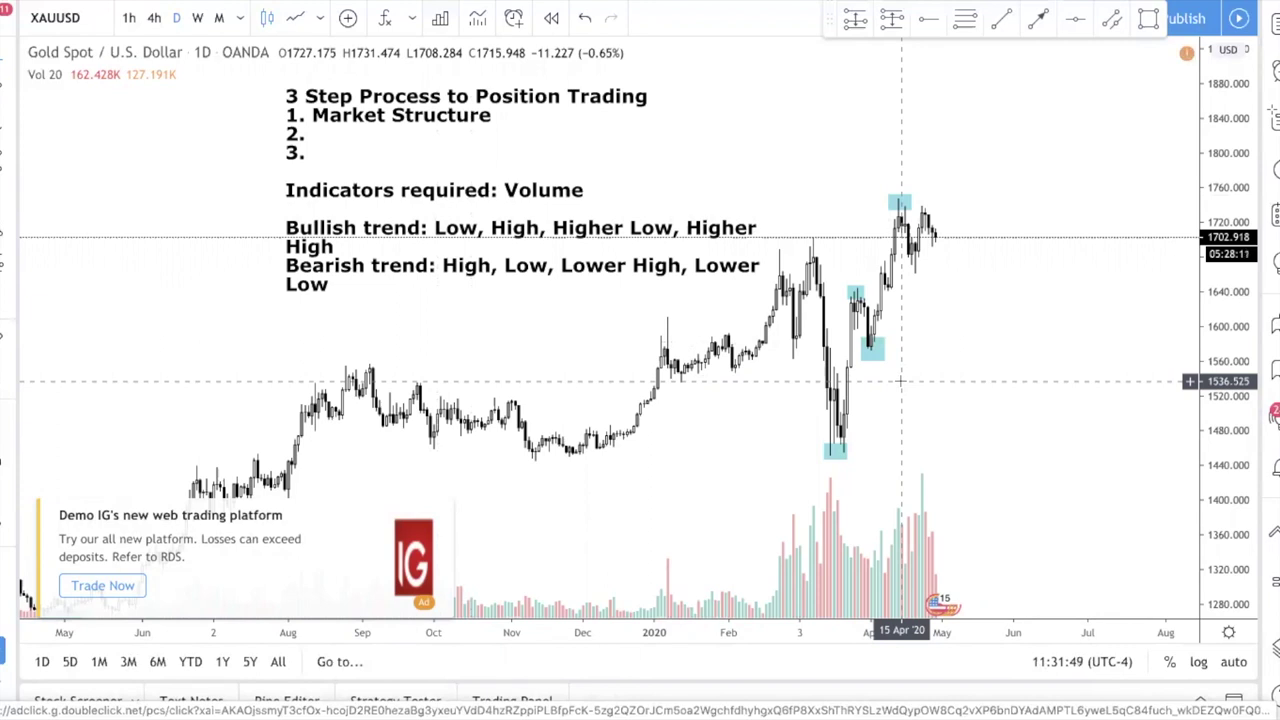
# Delete the four rectangles marking the March and April 2020 swing lows and highs.
pyautogui.scroll(2, 860, 285)
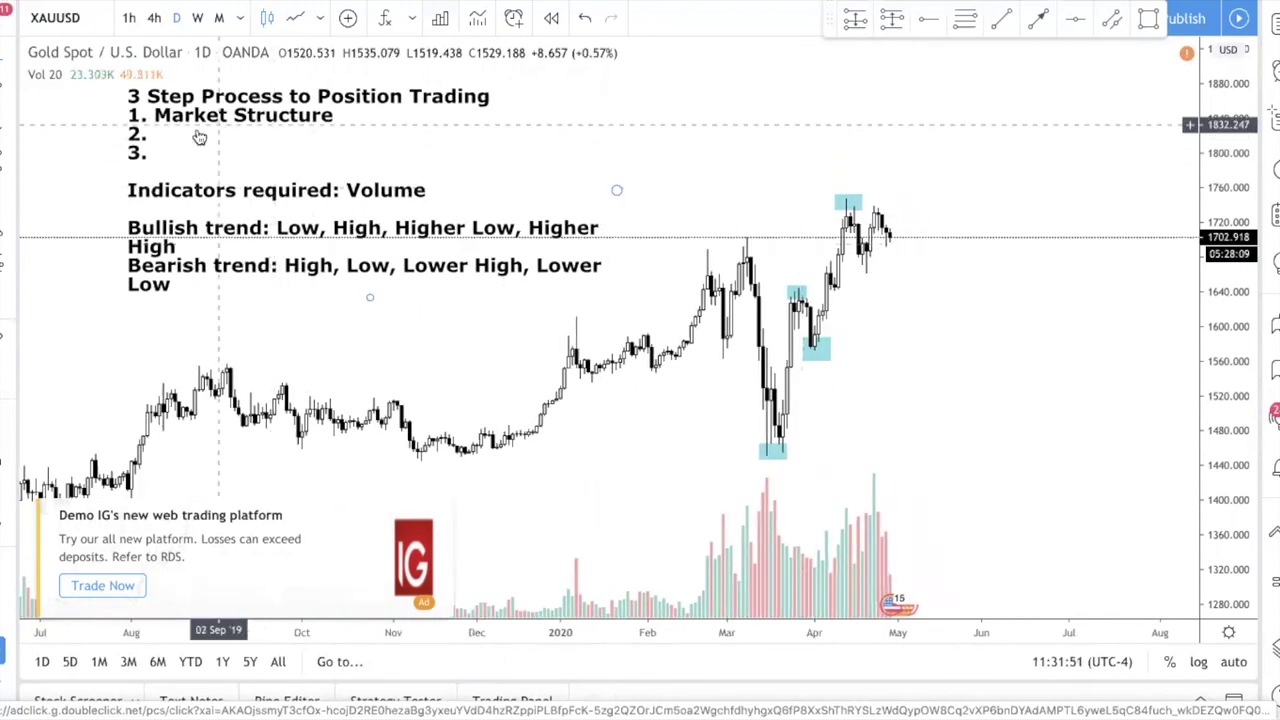
pyautogui.click(192, 140)
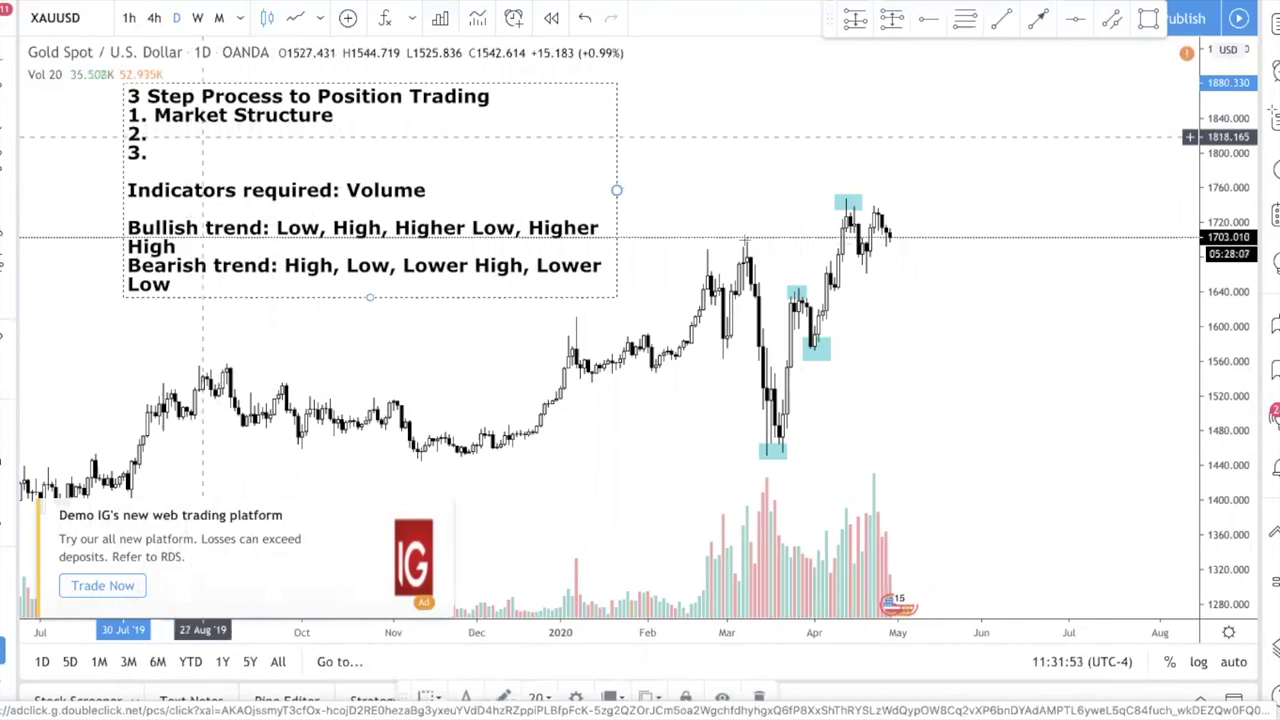
pyautogui.click(870, 232)
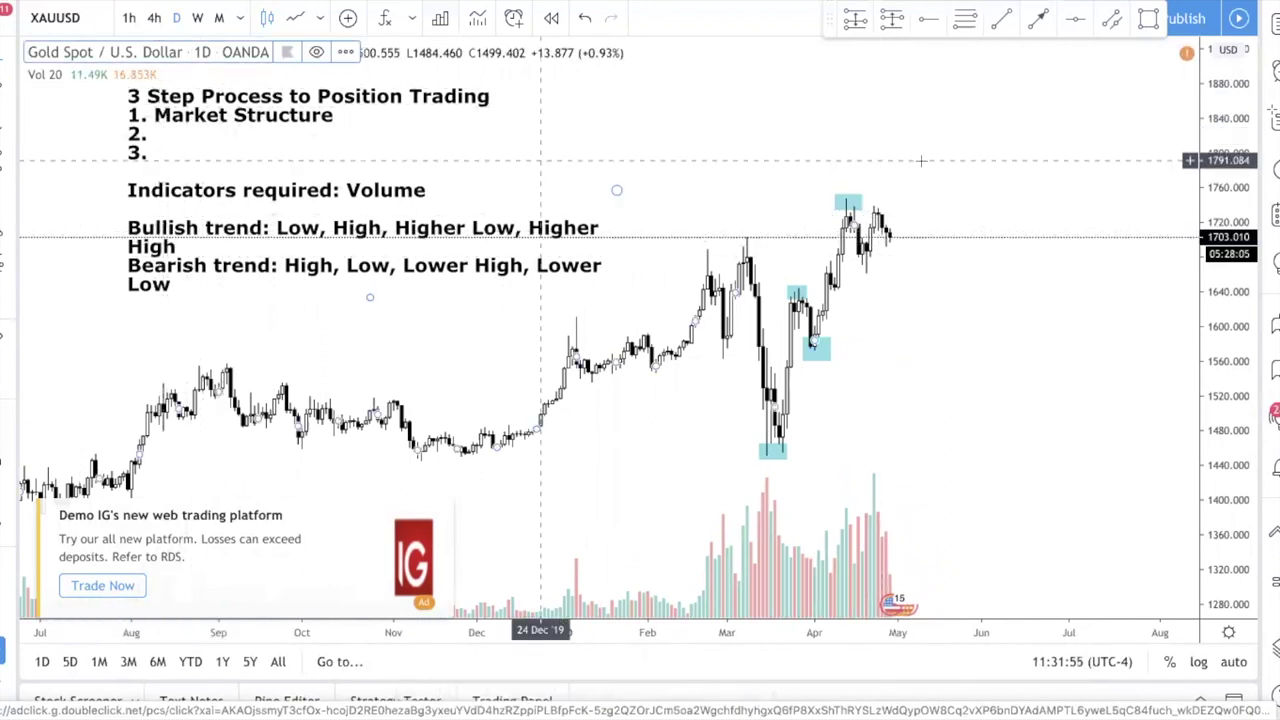
pyautogui.click(850, 192)
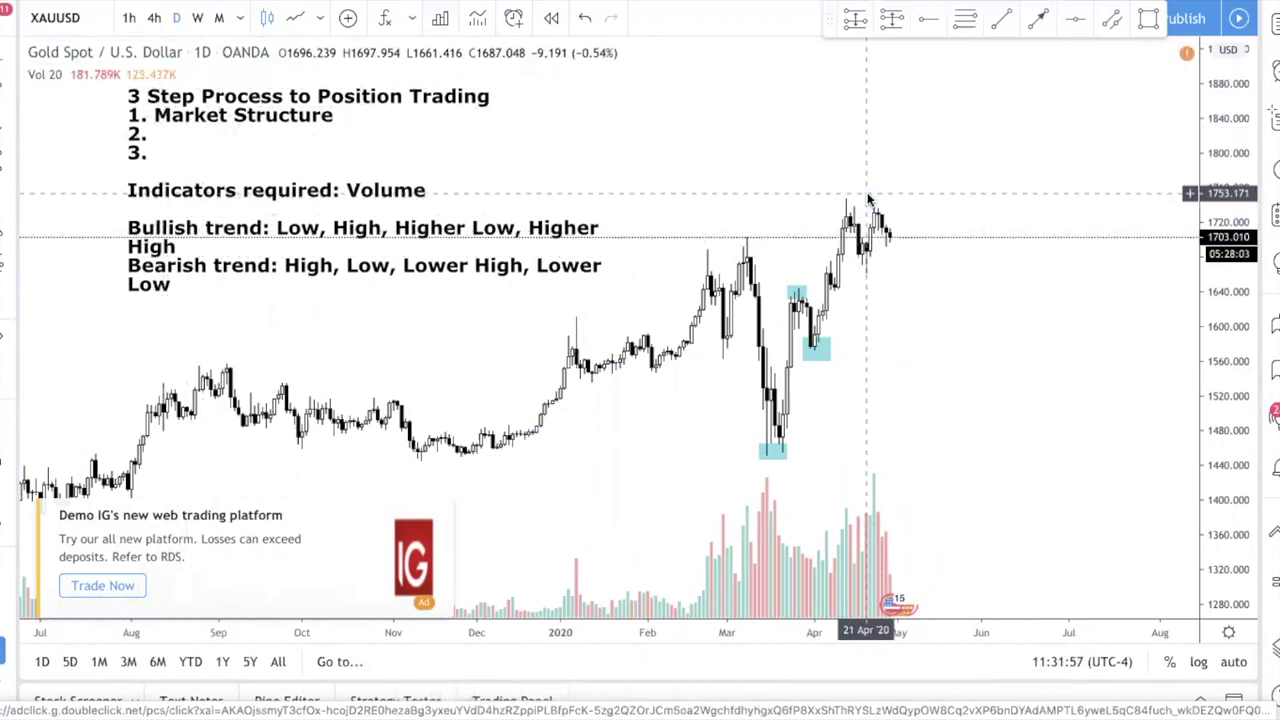
pyautogui.click(797, 292)
pyautogui.press('Delete')
pyautogui.moveTo(816, 350); pyautogui.dragTo(778, 452)
pyautogui.press('Delete')
# Fill in item 2 of the text note with "Identify area of interest".
pyautogui.click(212, 140)
pyautogui.doubleClick(238, 145)
pyautogui.click(520, 286)
pyautogui.write('Ident')
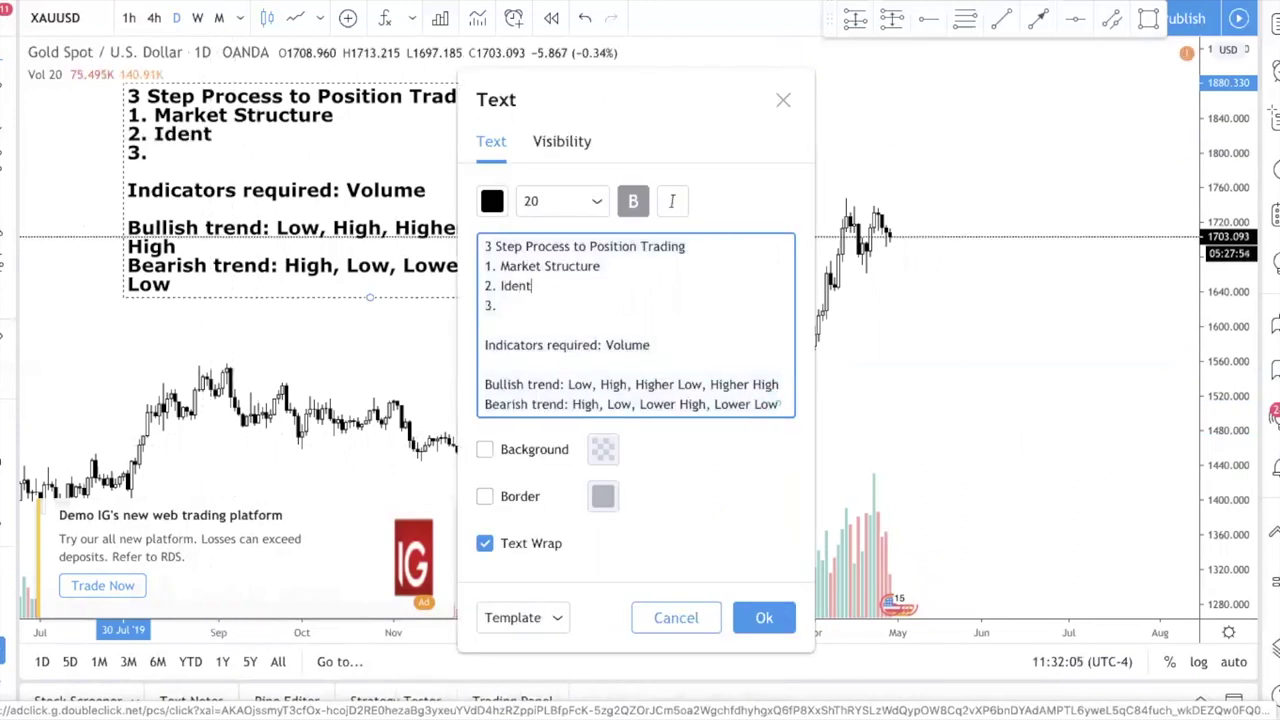
pyautogui.write('ify area of i')
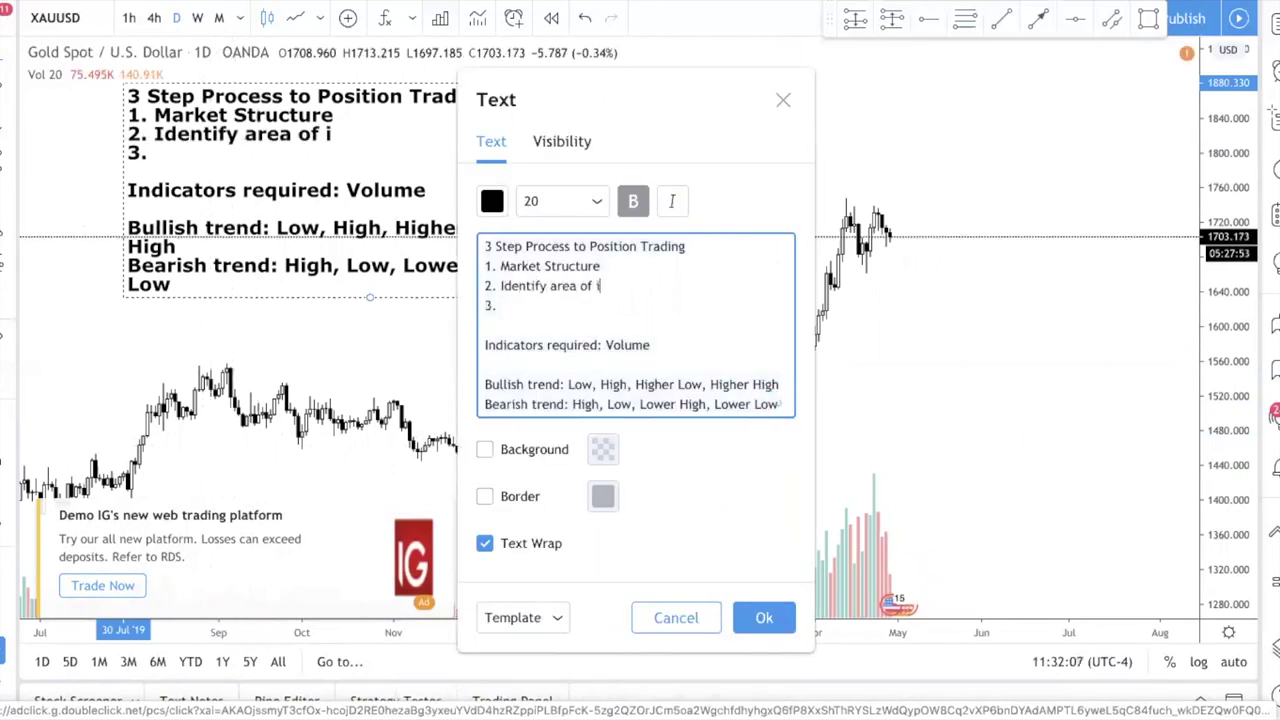
pyautogui.write('nterest')
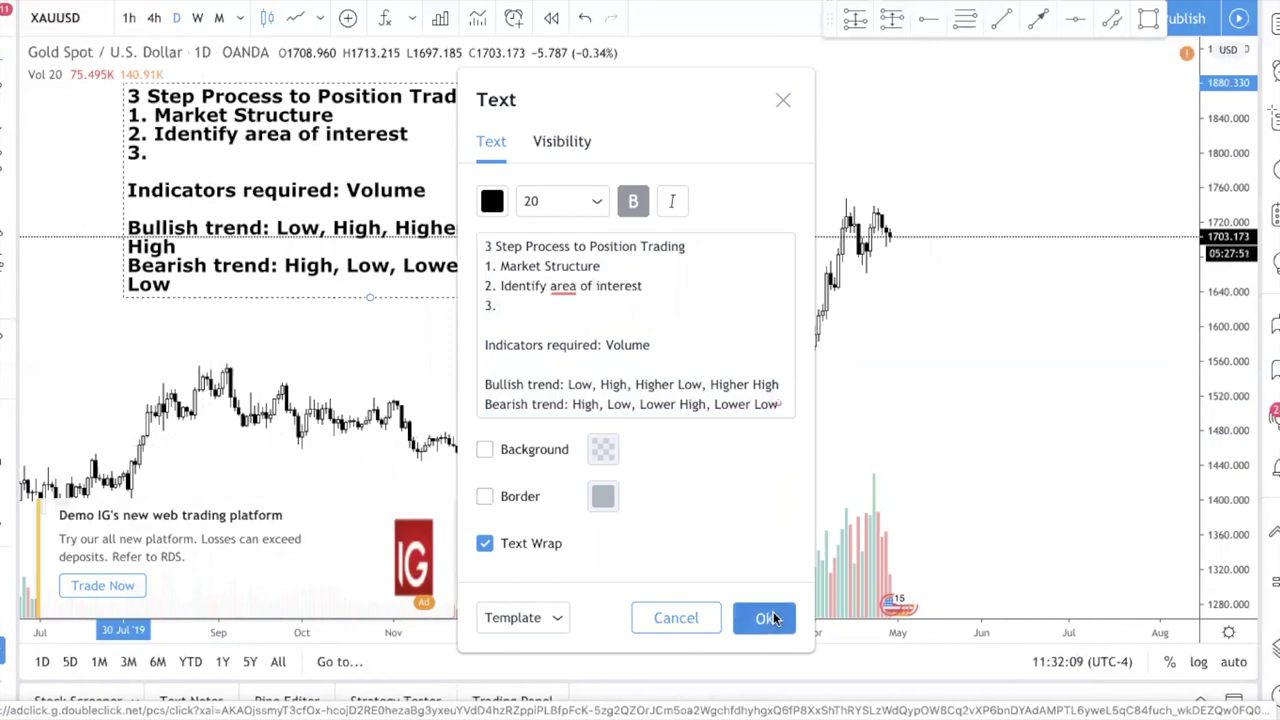
pyautogui.click(770, 618)
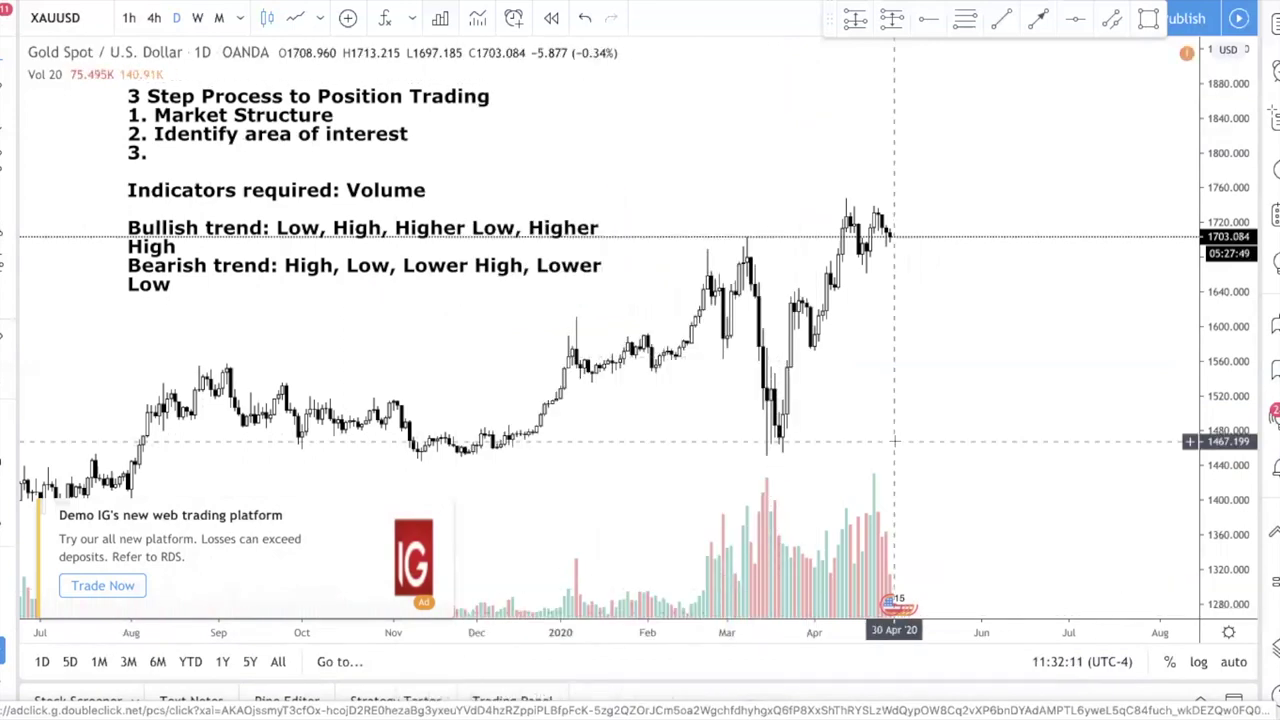
# Mark the March 2020 low as an area of interest with a rectangle from 9 March to 25 May, about 1451 to 1576.
pyautogui.scroll(3, 894, 440)
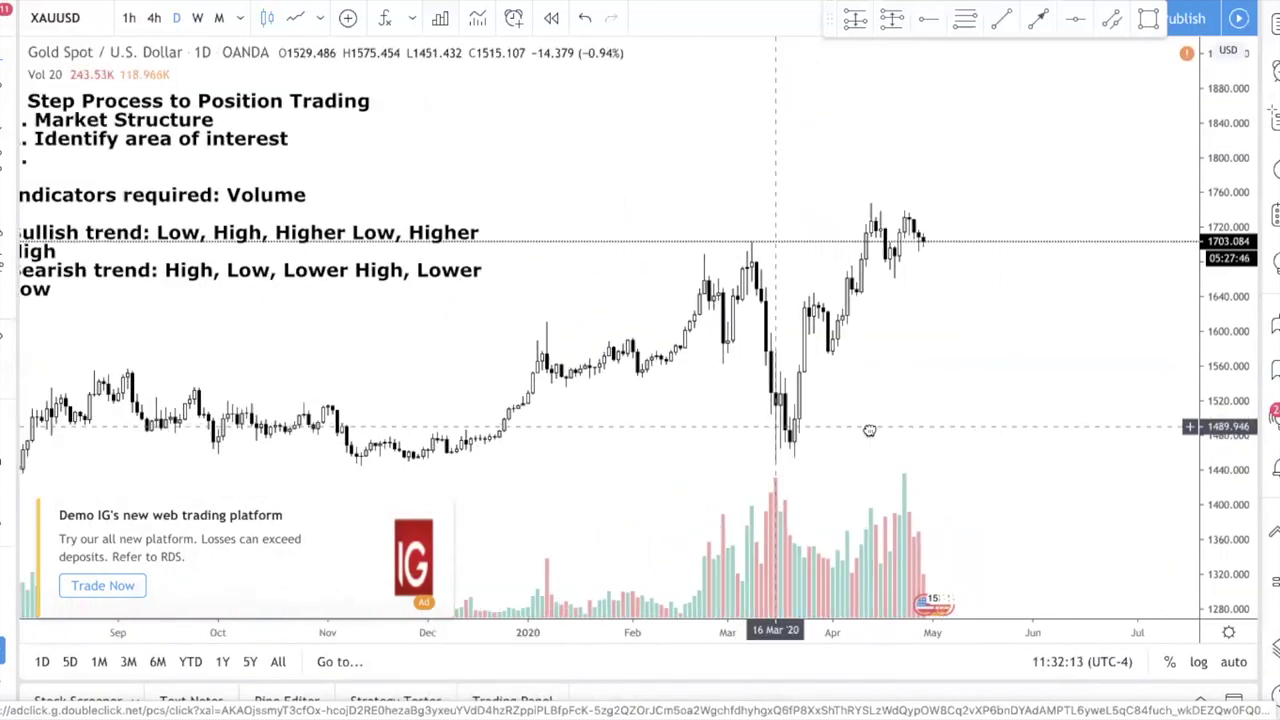
pyautogui.moveTo(1241, 405); pyautogui.dragTo(1240, 370)
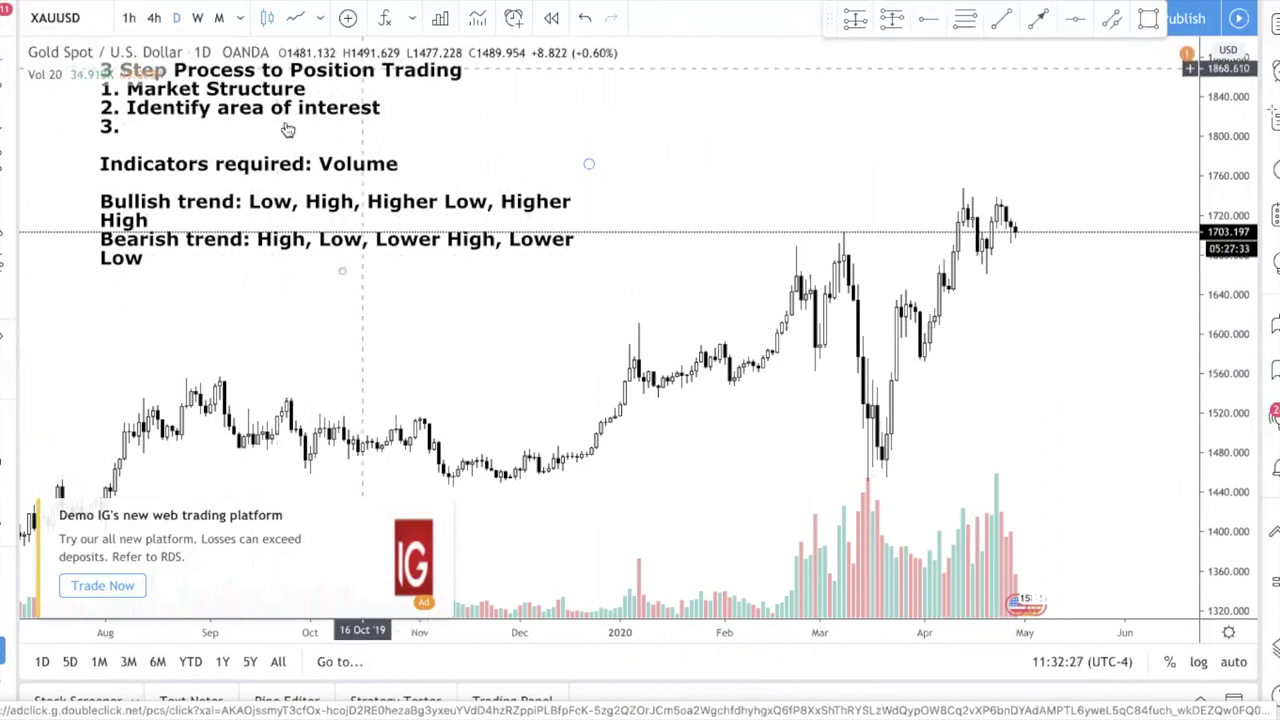
pyautogui.moveTo(1228, 300); pyautogui.dragTo(1228, 338)
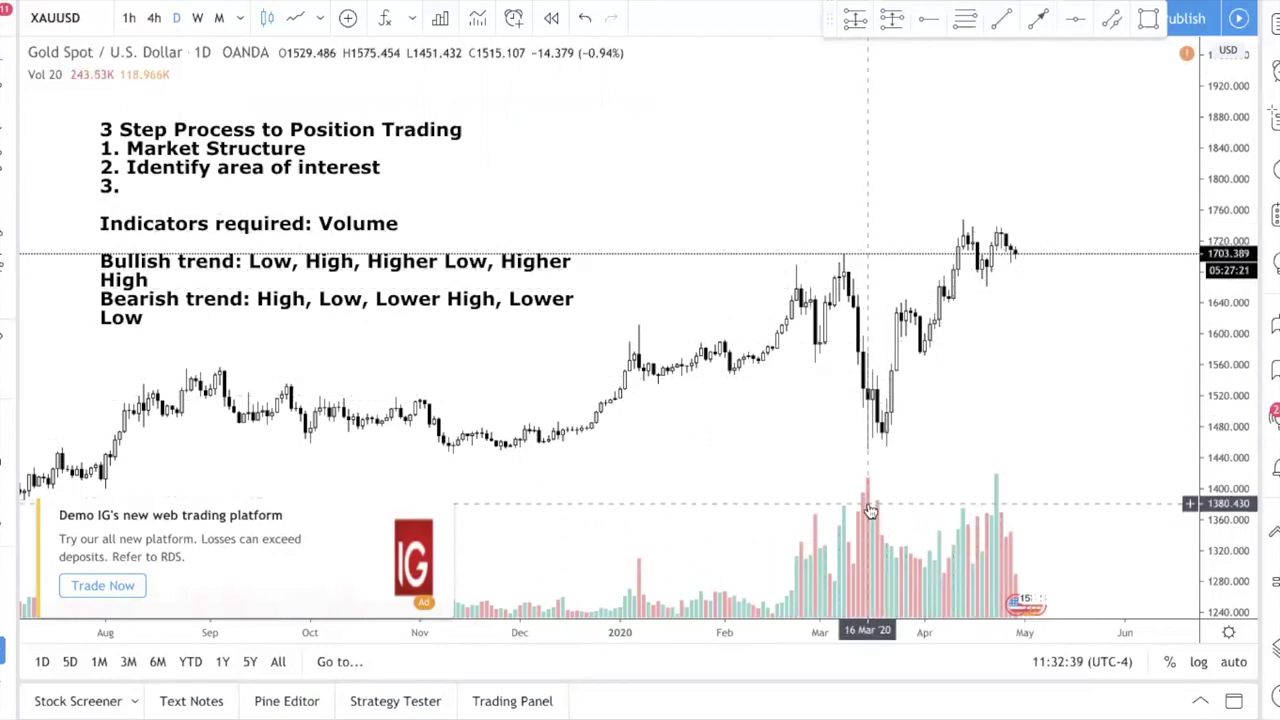
pyautogui.click(6, 160)
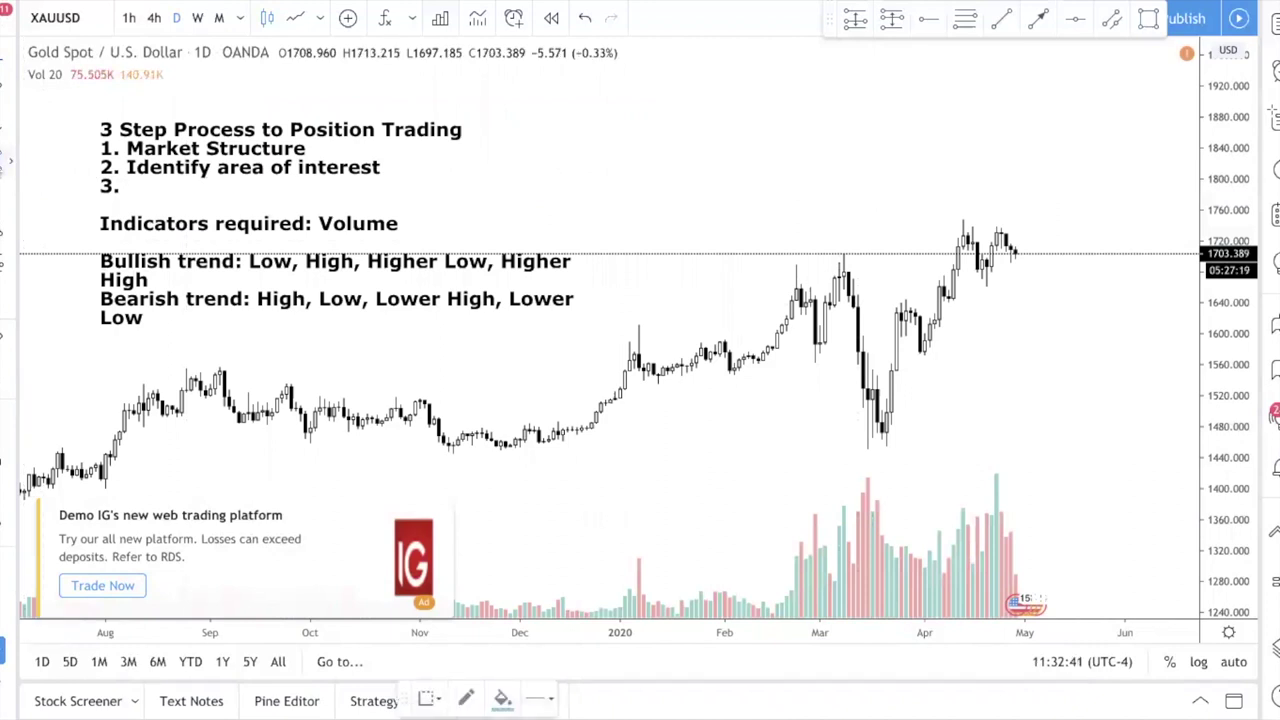
pyautogui.click(867, 449)
pyautogui.click(1101, 351)
pyautogui.moveTo(867, 351); pyautogui.dragTo(844, 352)
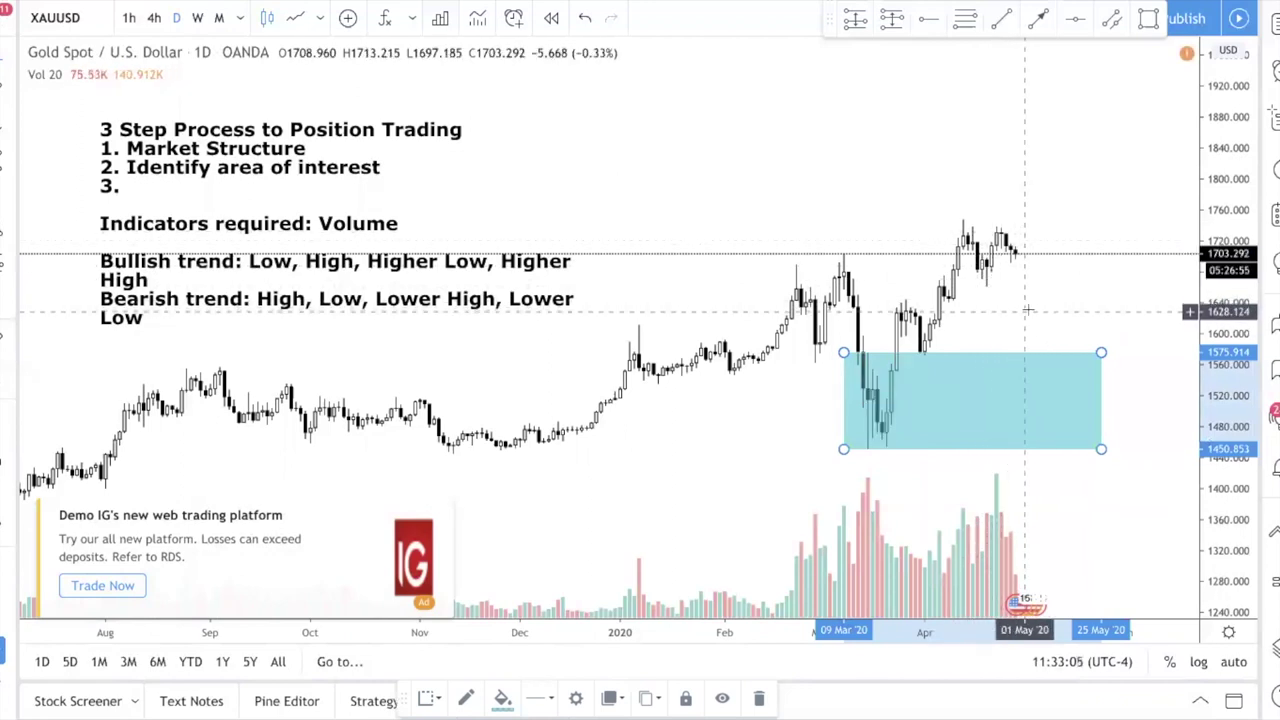
pyautogui.hotkey('alt', 't')
pyautogui.click(1010, 247)
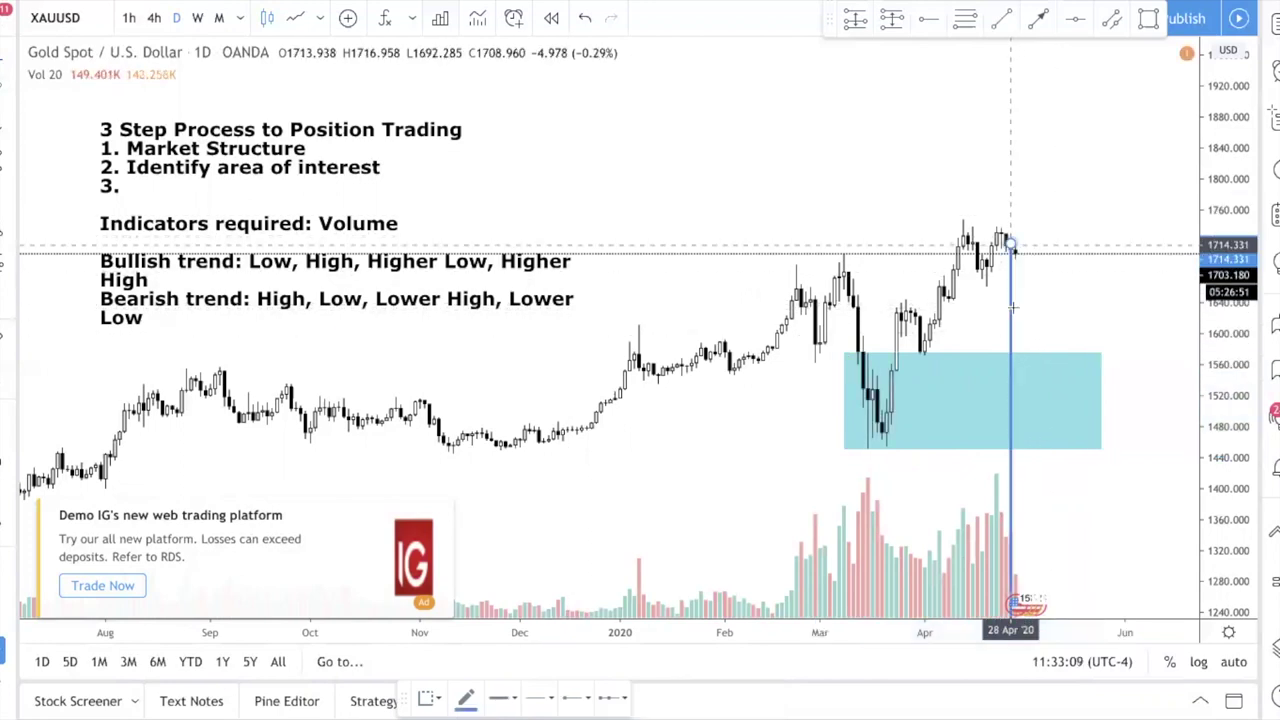
pyautogui.press('Escape')
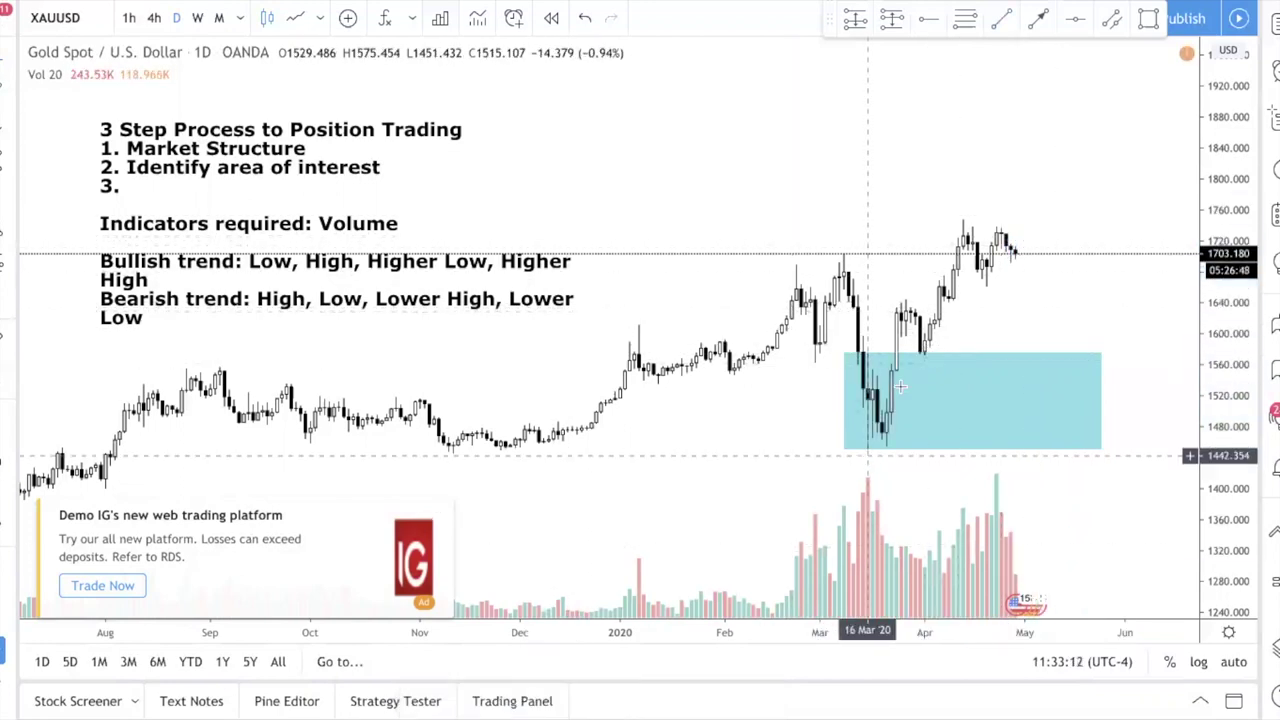
pyautogui.click(944, 355)
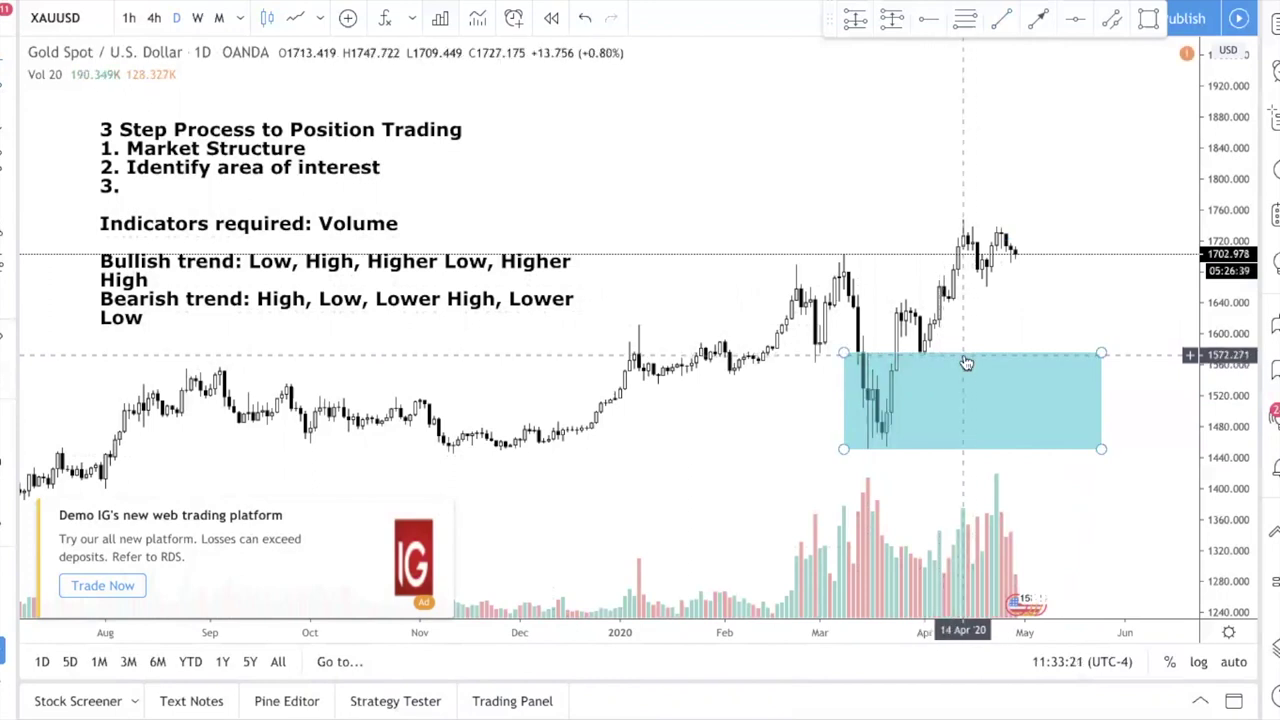
pyautogui.press('Escape')
# Mark the mid-April 2020 high at about 1709 to 1748 and the early-April zone at about 1611 to 1672 with rectangles extended into May.
pyautogui.hotkey('alt', 'shift', 'r')
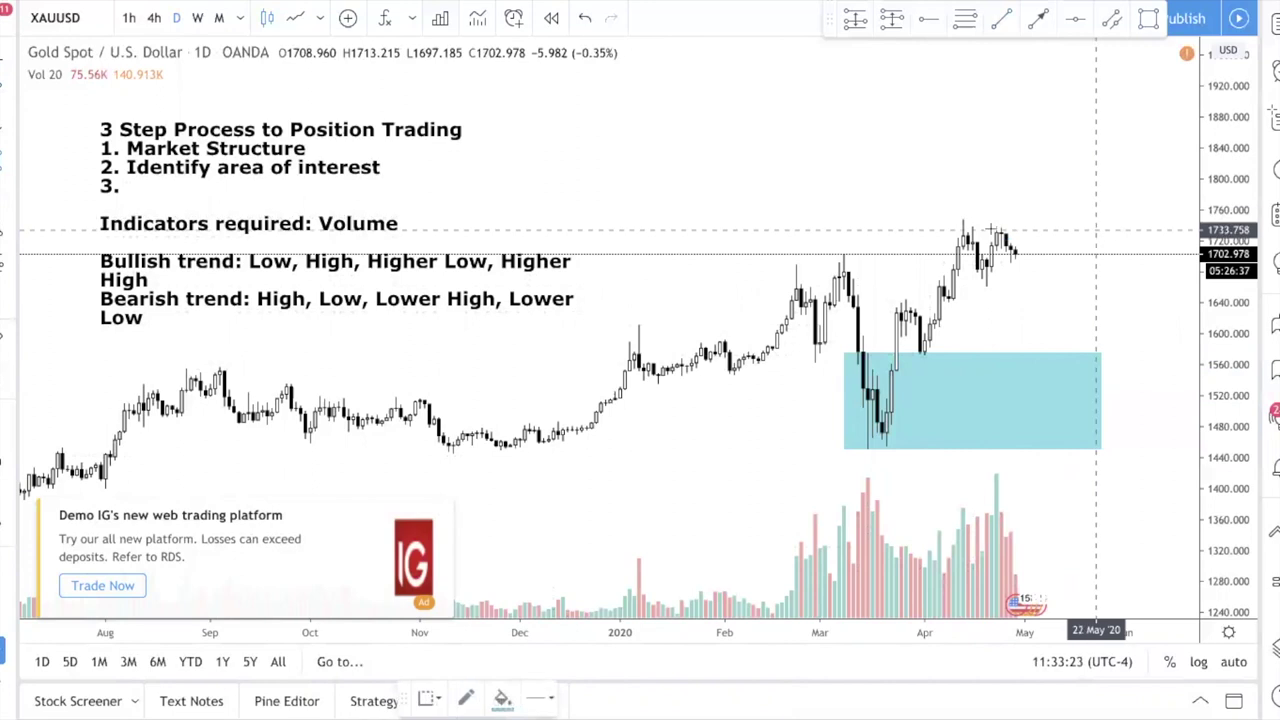
pyautogui.moveTo(963, 248); pyautogui.dragTo(1071, 220)
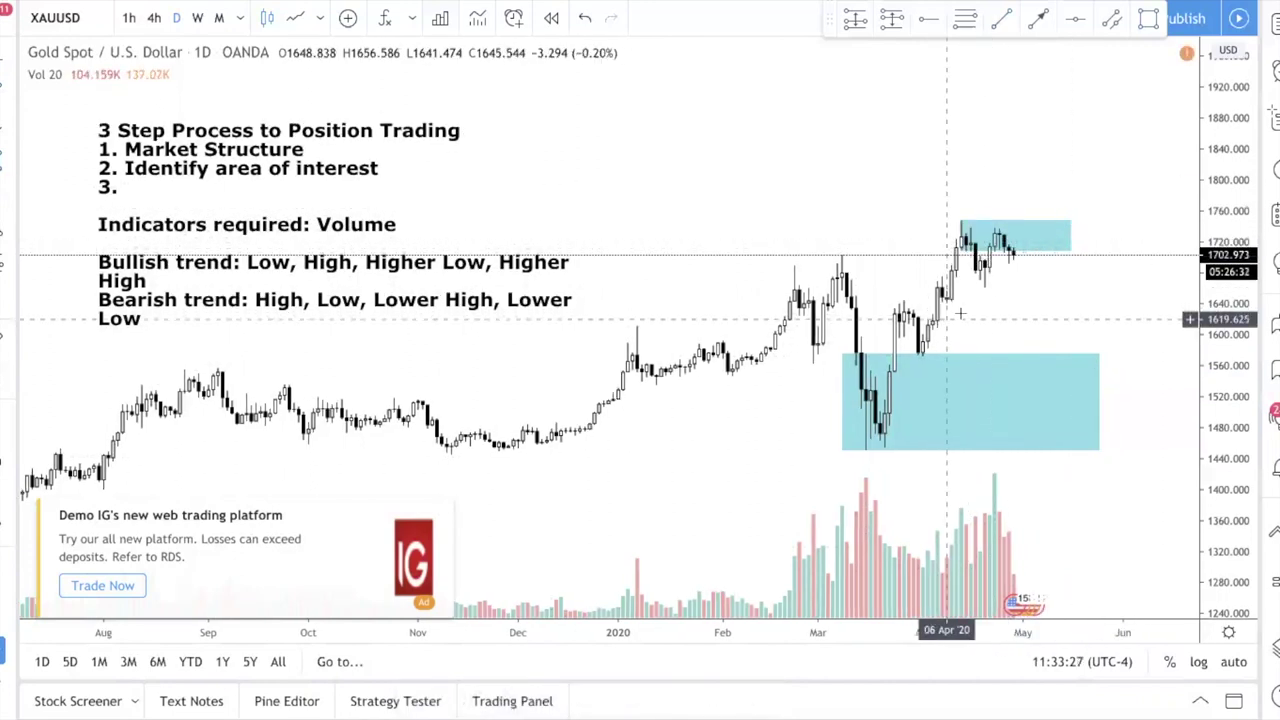
pyautogui.click(1005, 262)
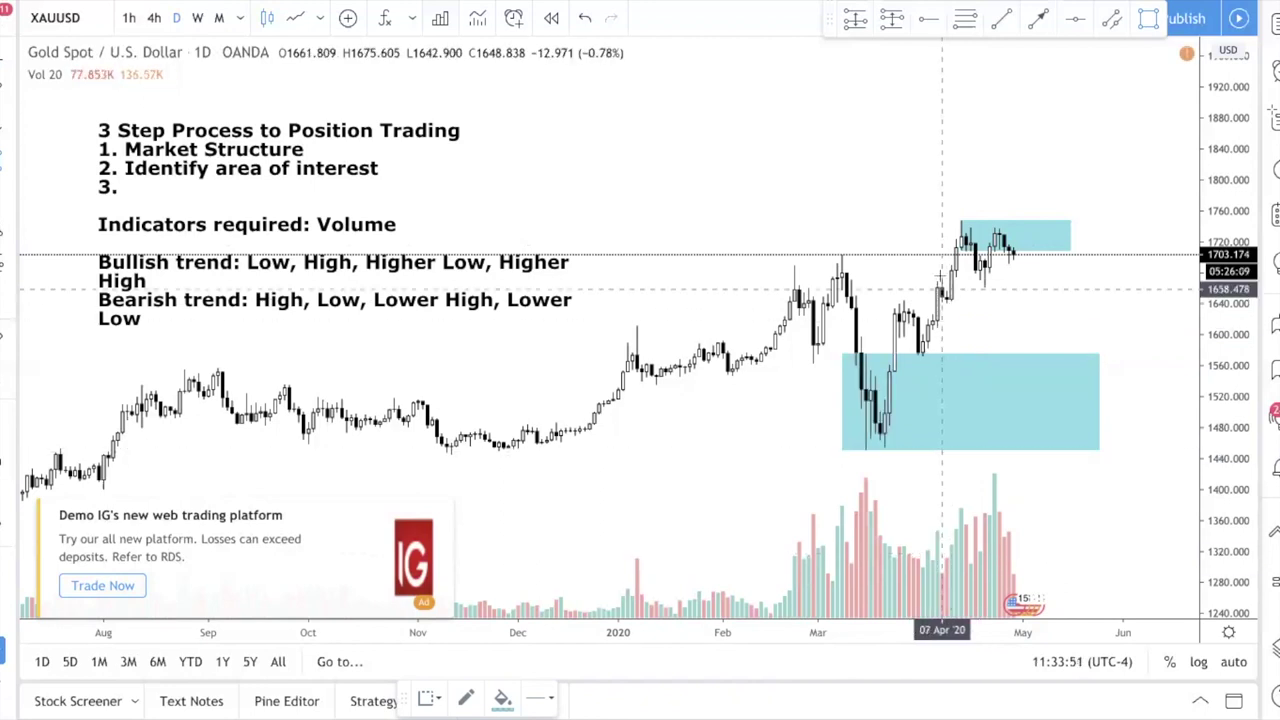
pyautogui.moveTo(937, 279)
pyautogui.mouseDown()
pyautogui.moveTo(1094, 309)
pyautogui.moveTo(1108, 325)
pyautogui.mouseUp()
pyautogui.click(1131, 289)
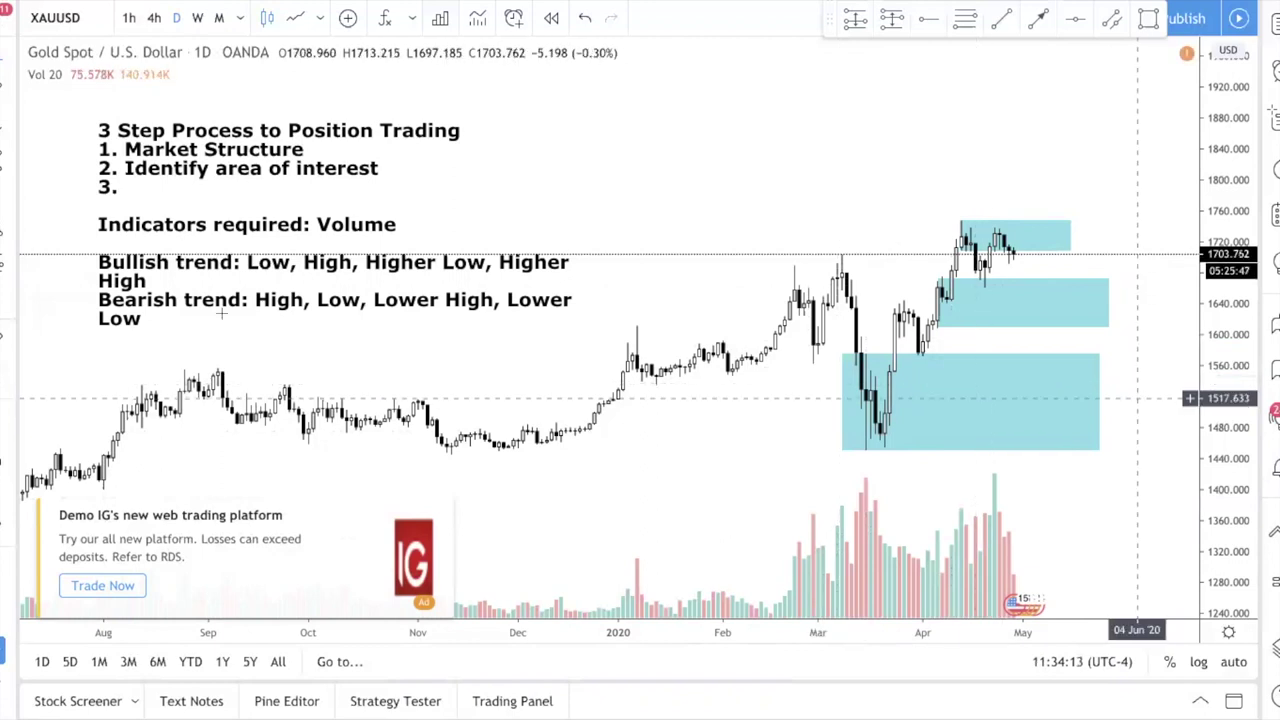
# Fill in item 3 of the text note with "Candlestick pattern off area of interest".
pyautogui.click(213, 189)
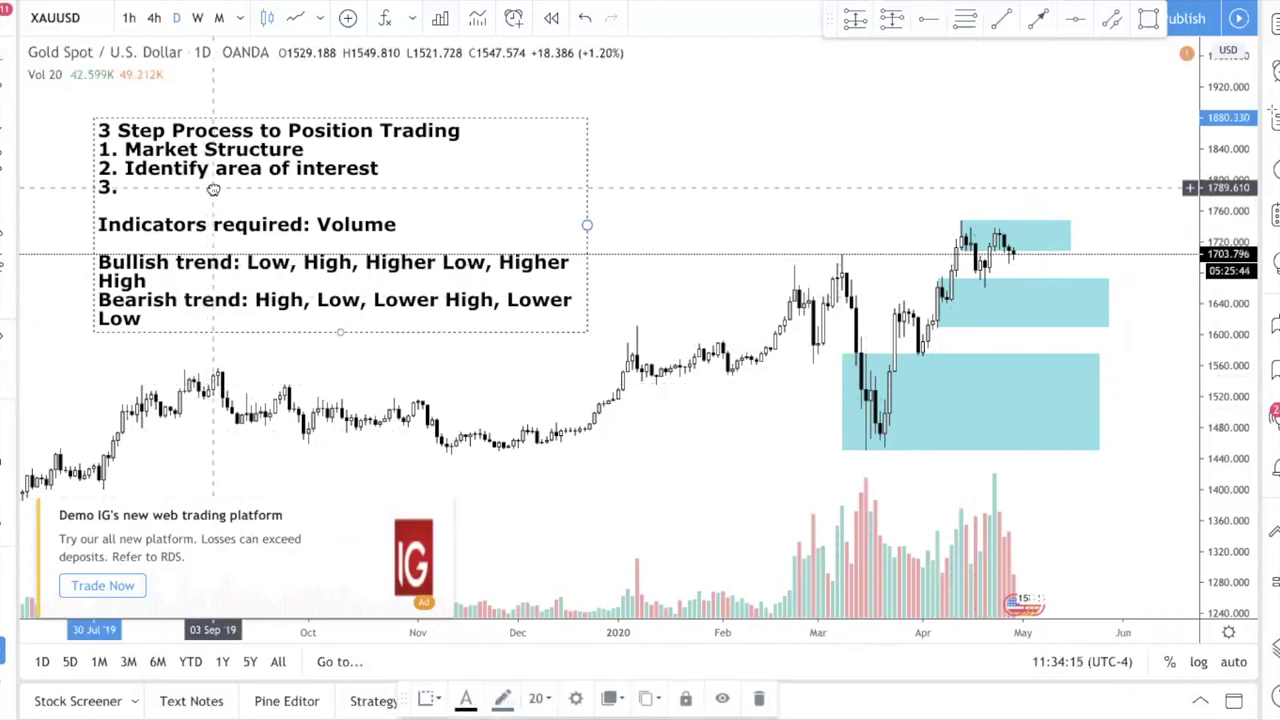
pyautogui.doubleClick(217, 190)
pyautogui.click(621, 306)
pyautogui.write('Canelsti')
pyautogui.press('BackSpace')
pyautogui.press('BackSpace')
pyautogui.press('BackSpace')
pyautogui.press('BackSpace')
pyautogui.write('dlestick patten')
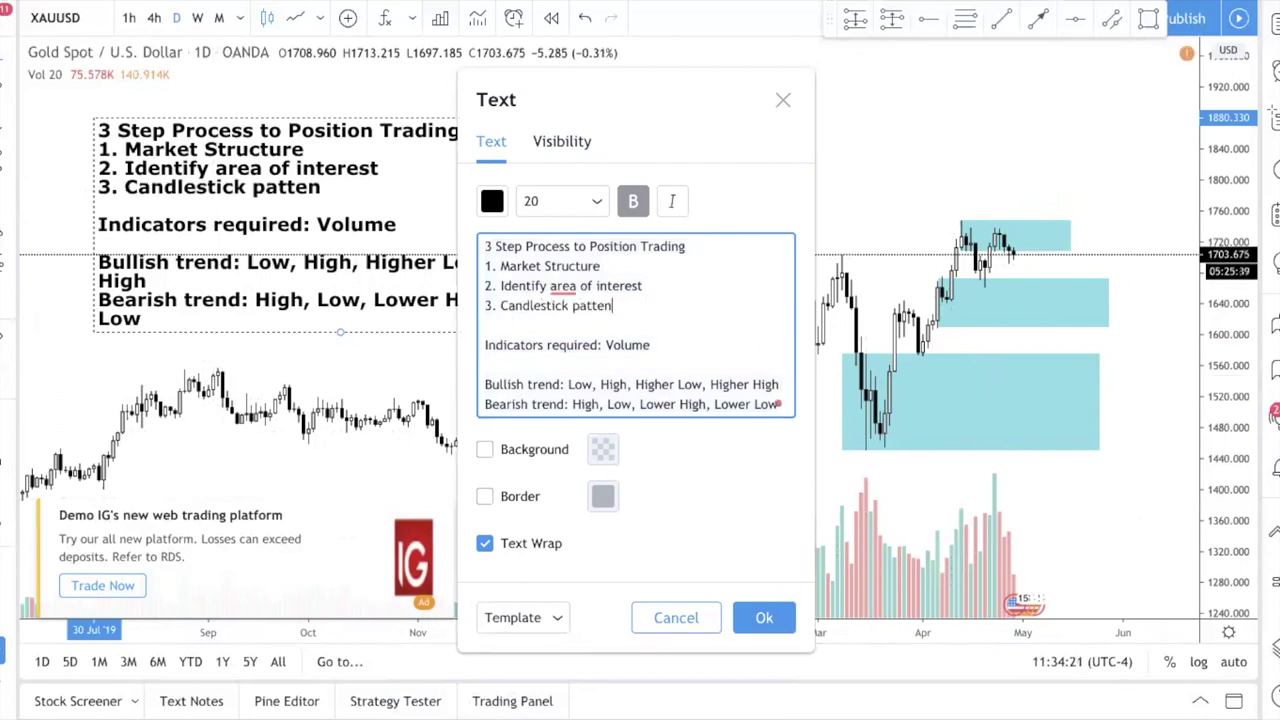
pyautogui.press('BackSpace')
pyautogui.write('rn off area of interest')
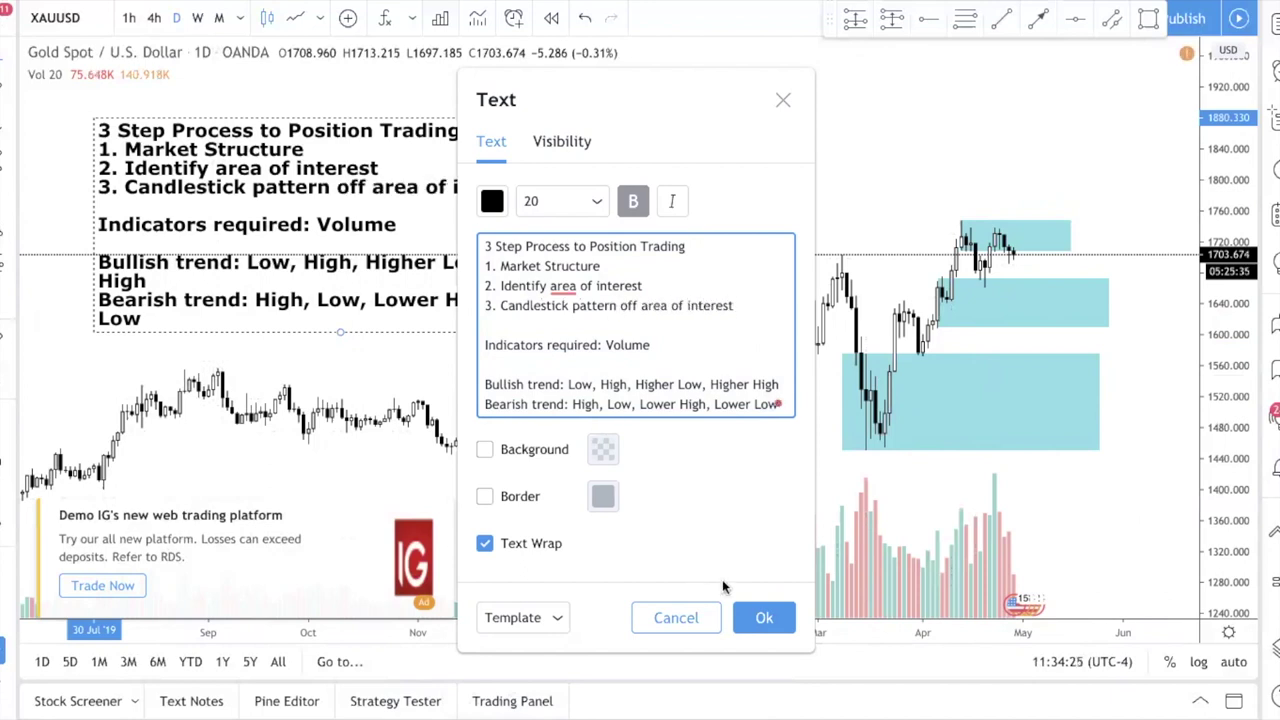
pyautogui.click(760, 615)
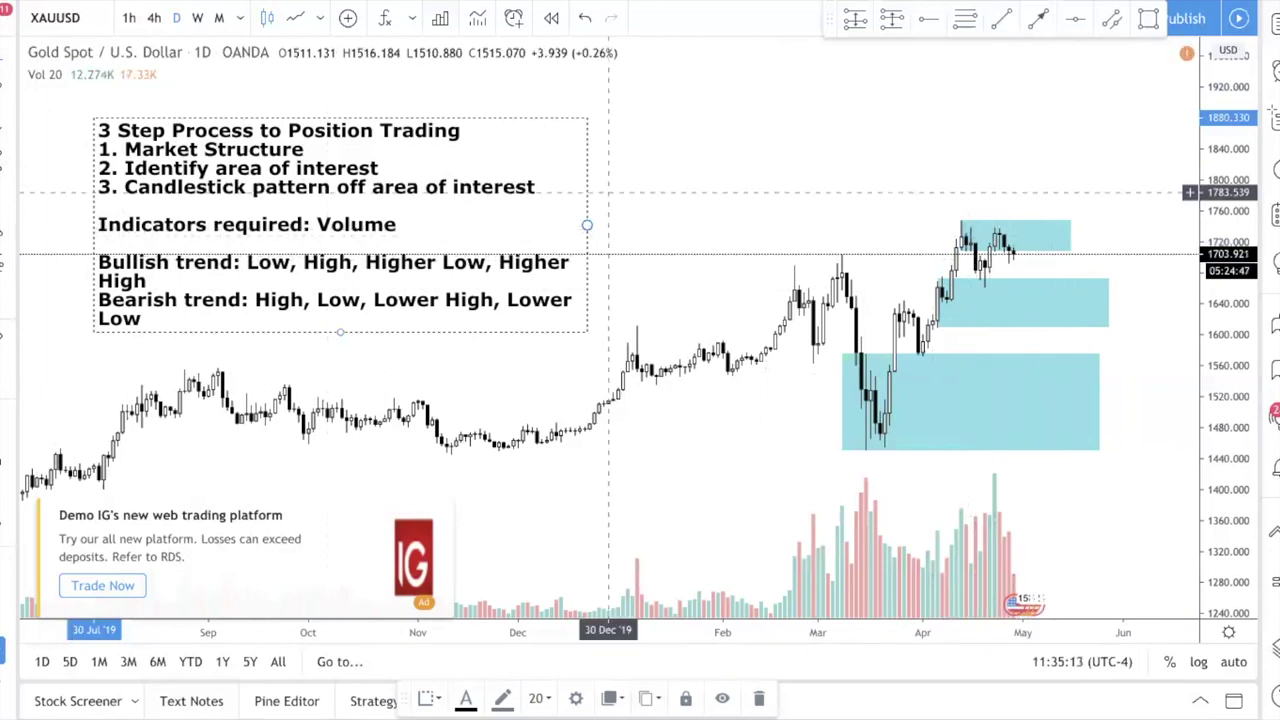
# Draw a price forecast on the gold chart from about 1704.617 on 29 April 2020 down to about 1642.694 on 5 May.
pyautogui.click(12, 272)
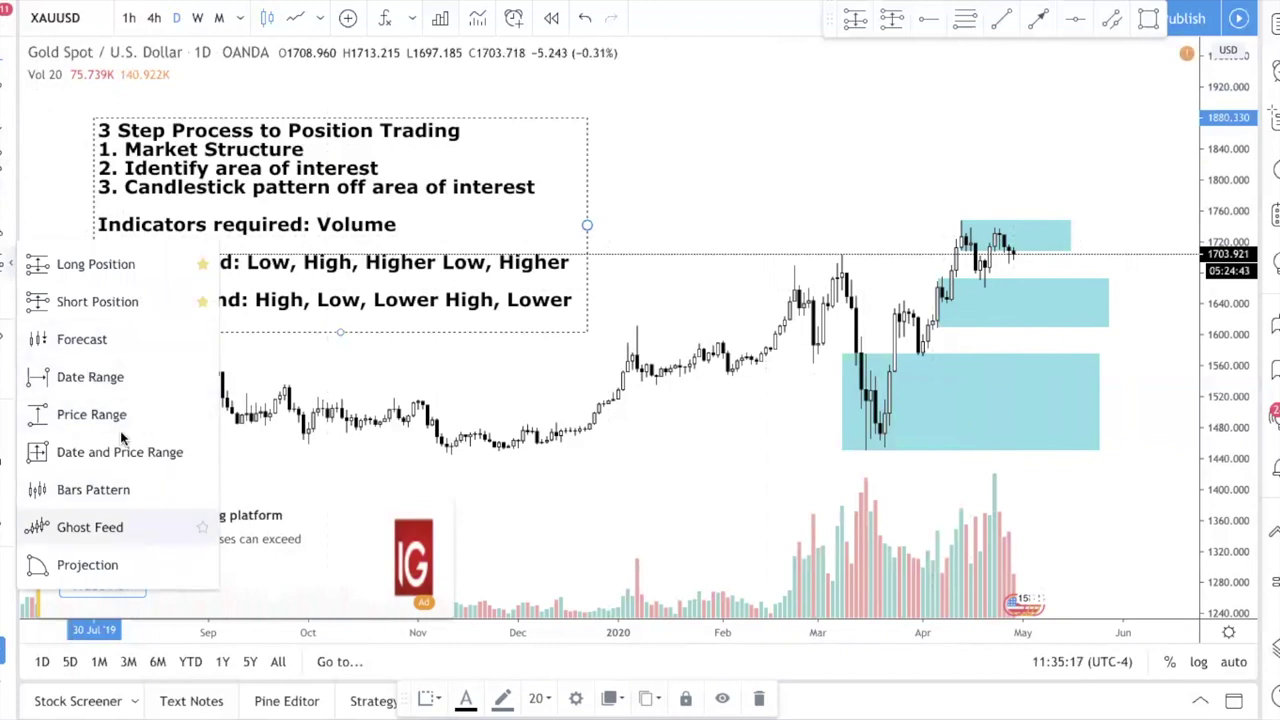
pyautogui.click(84, 339)
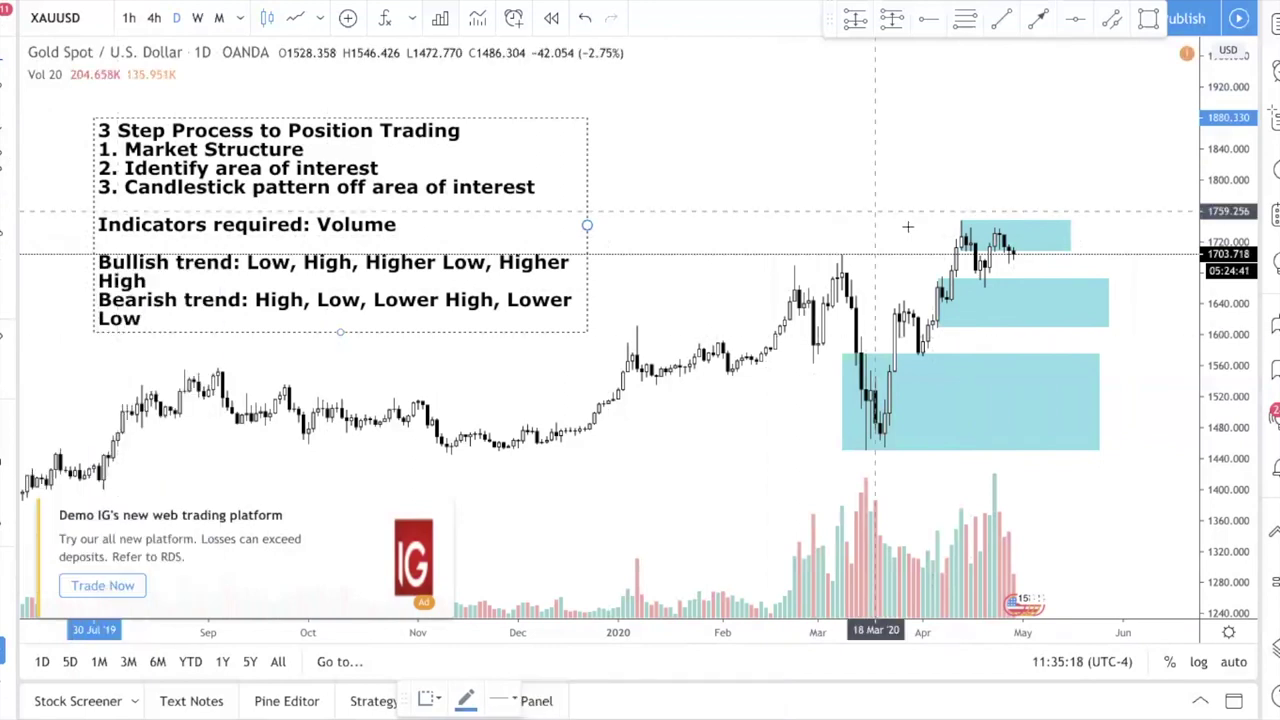
pyautogui.click(1010, 250)
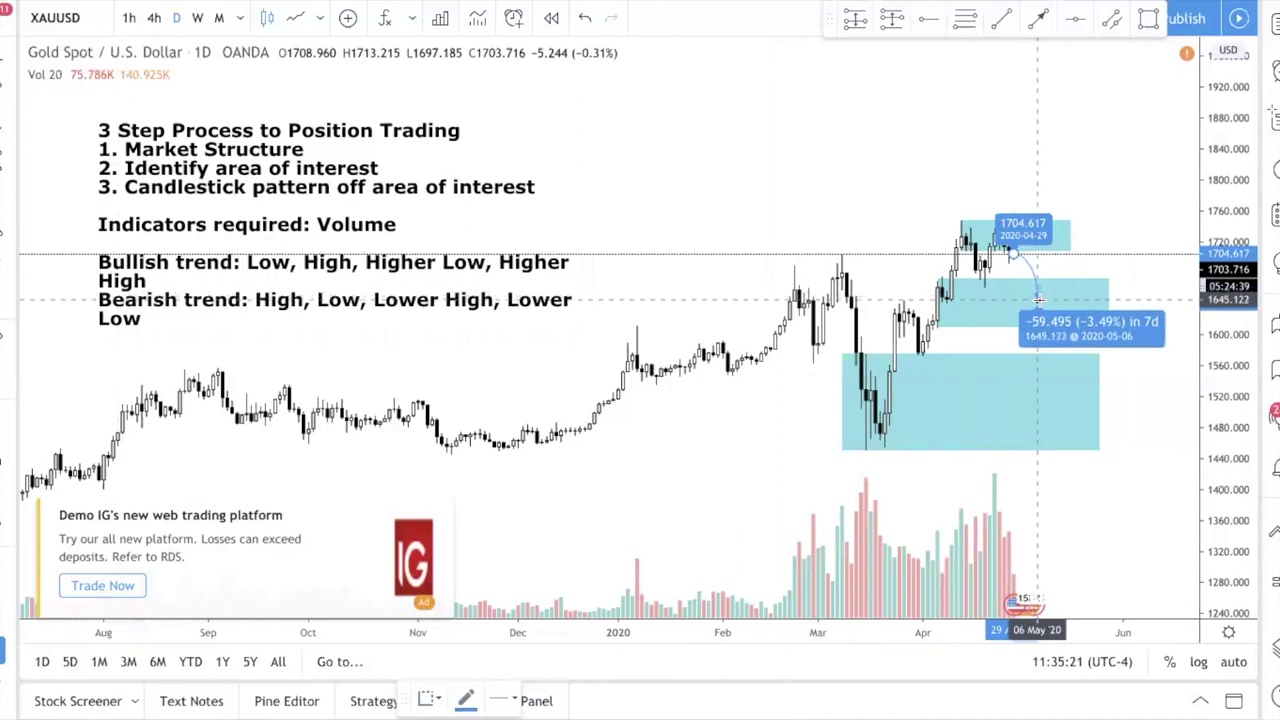
pyautogui.click(1039, 301)
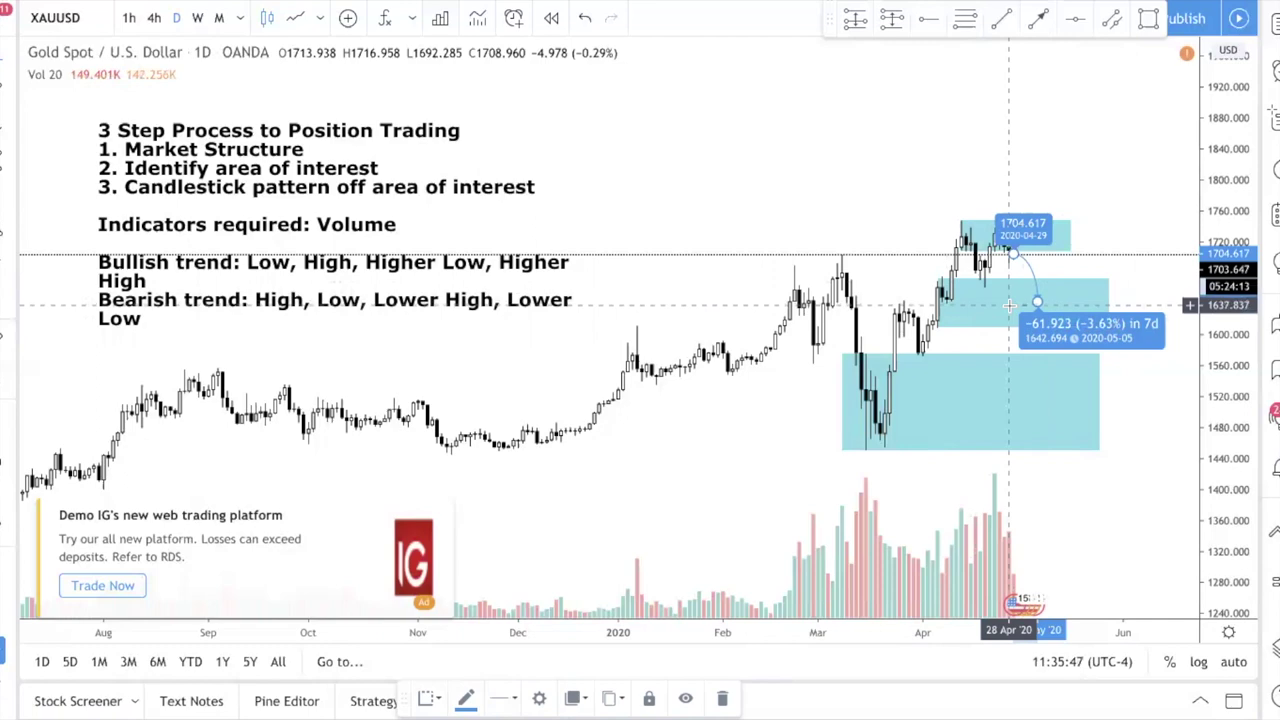
# Try out a long position on the gold chart with entry about 1641.480, stop about 1602.626 and target about 1704.617, and delete it.
pyautogui.click(10, 132)
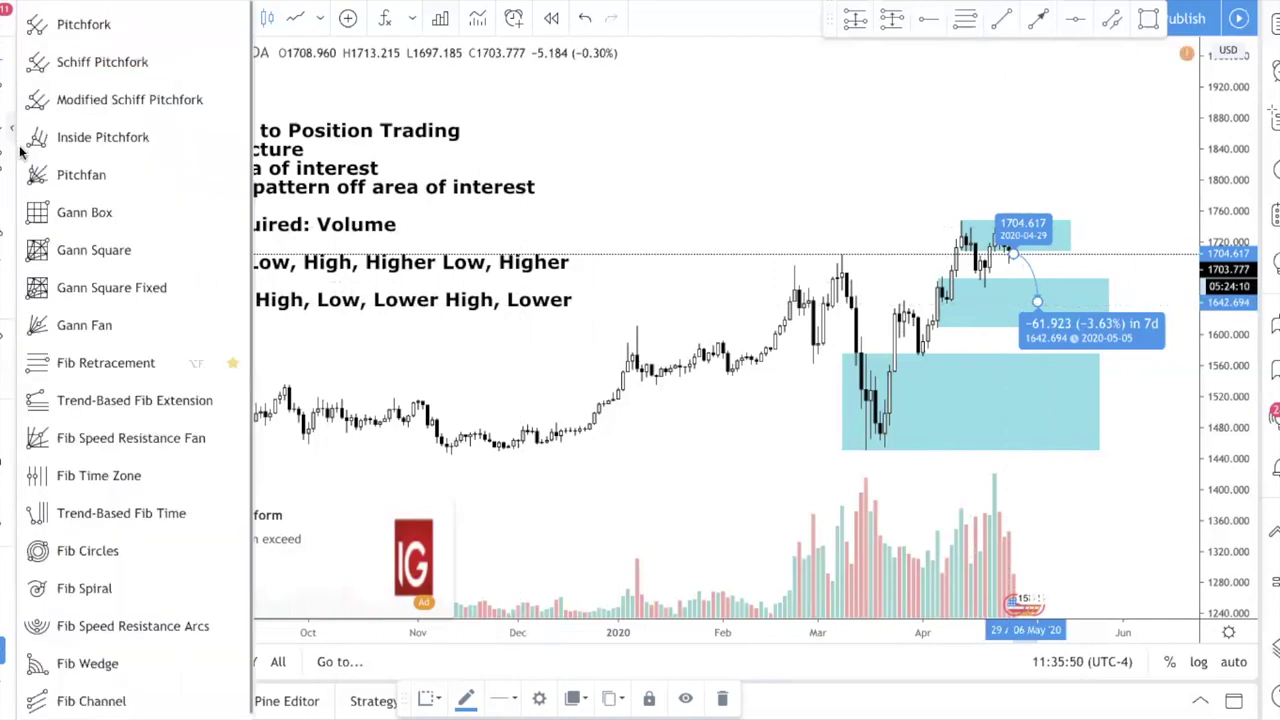
pyautogui.click(6, 246)
pyautogui.click(3, 208)
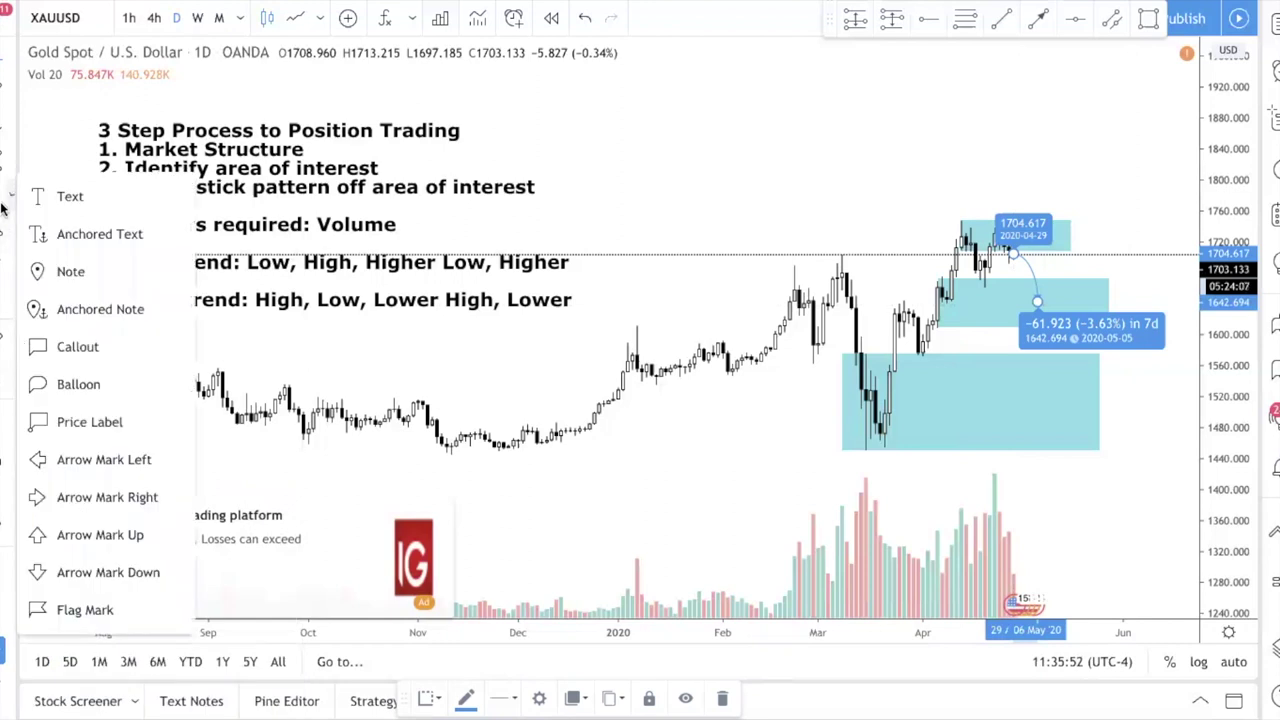
pyautogui.click(8, 263)
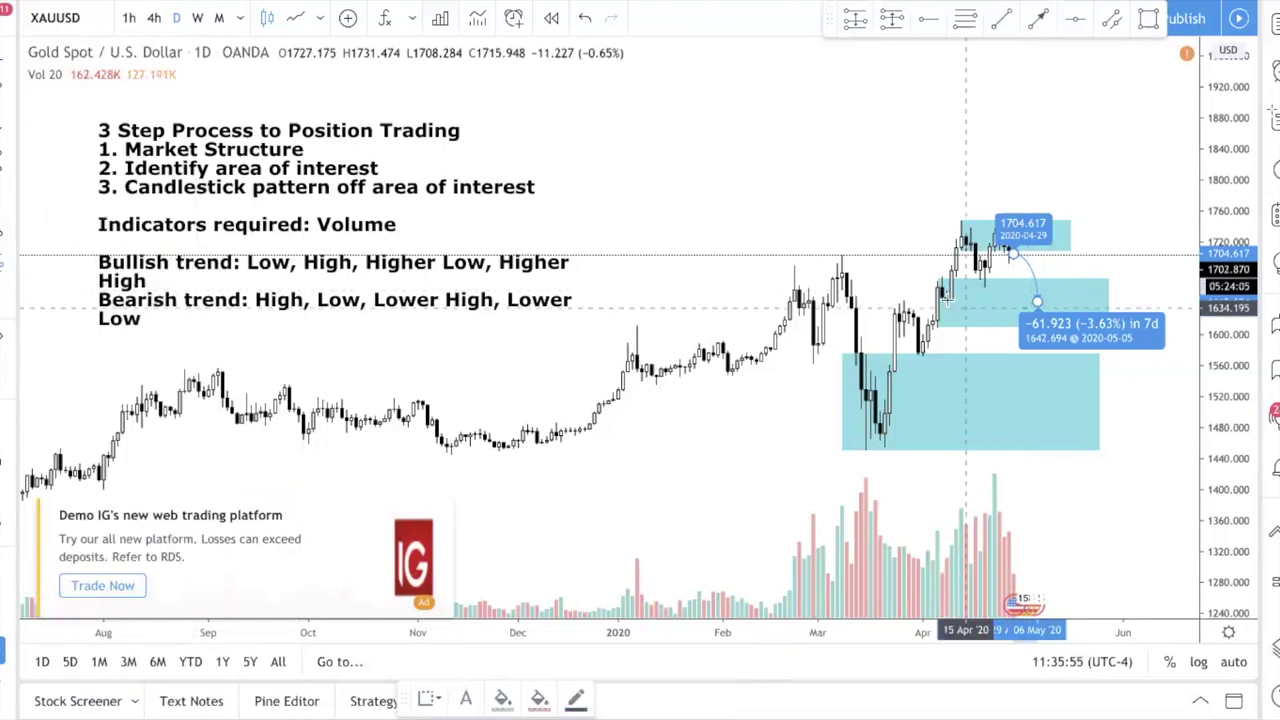
pyautogui.click(960, 301)
pyautogui.moveTo(962, 355); pyautogui.dragTo(962, 331)
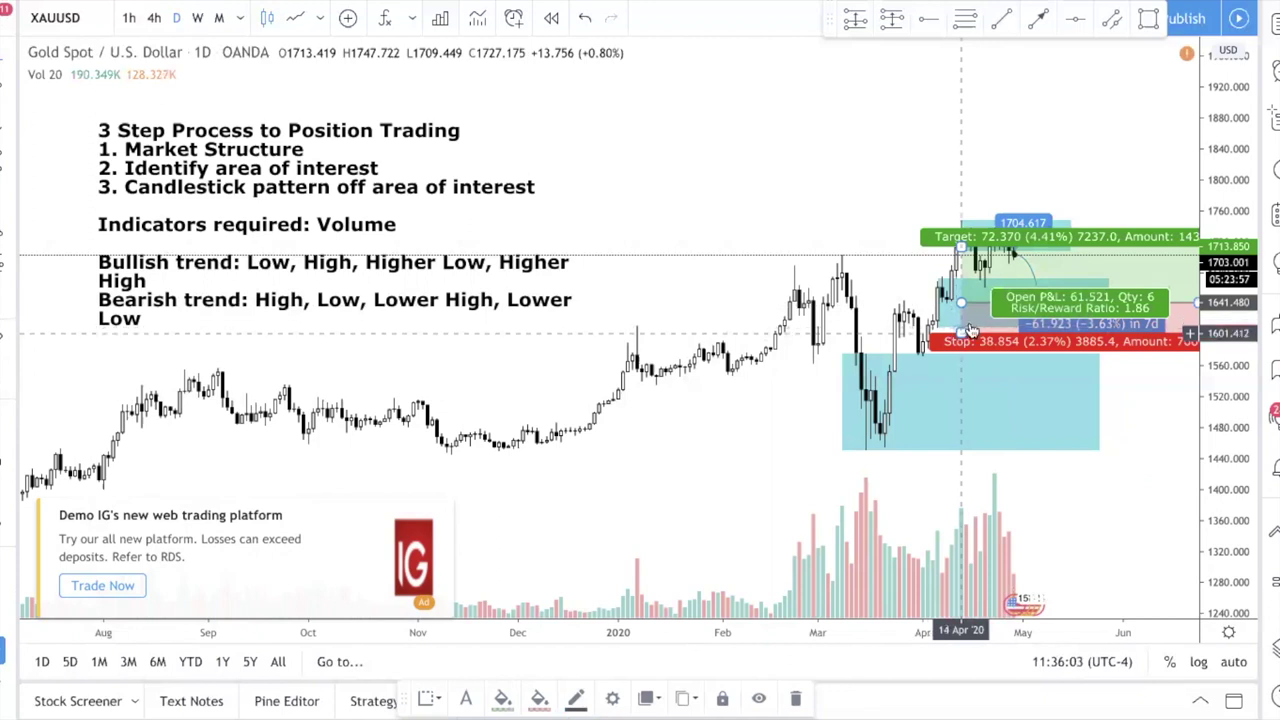
pyautogui.click(960, 357)
pyautogui.press('Escape')
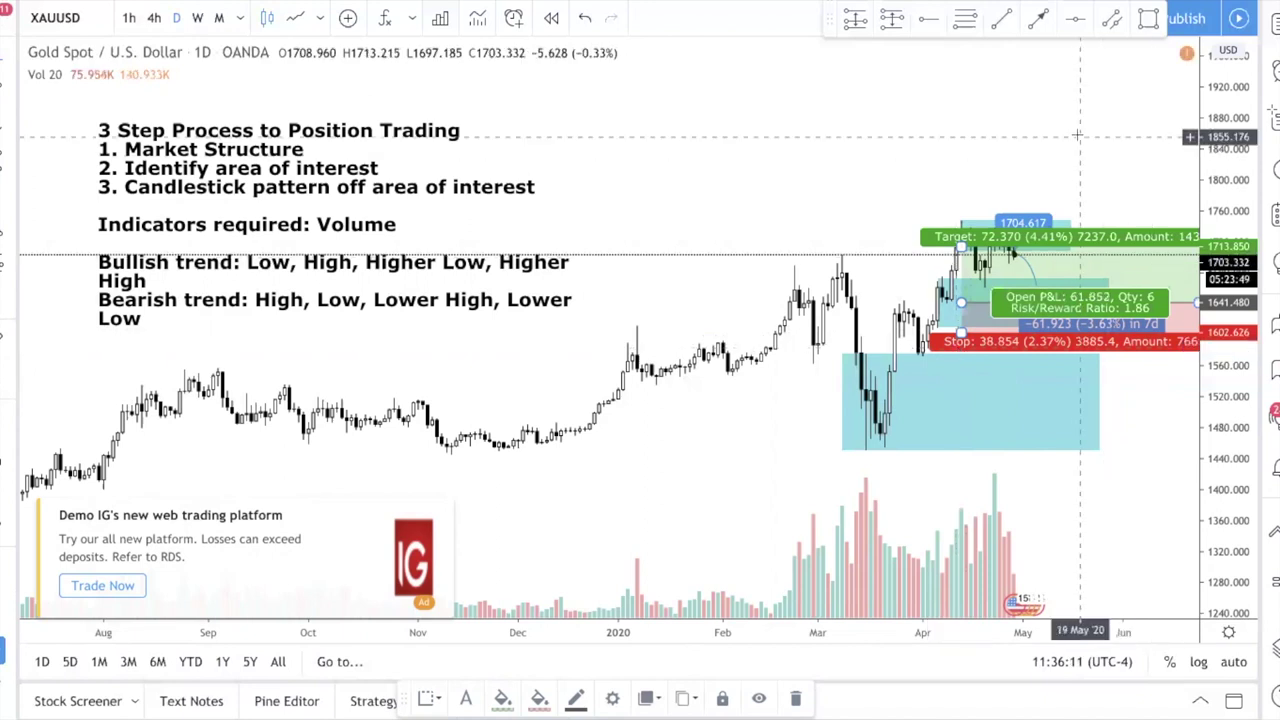
pyautogui.moveTo(962, 237)
pyautogui.mouseDown()
pyautogui.moveTo(966, 225)
pyautogui.moveTo(962, 258)
pyautogui.mouseUp()
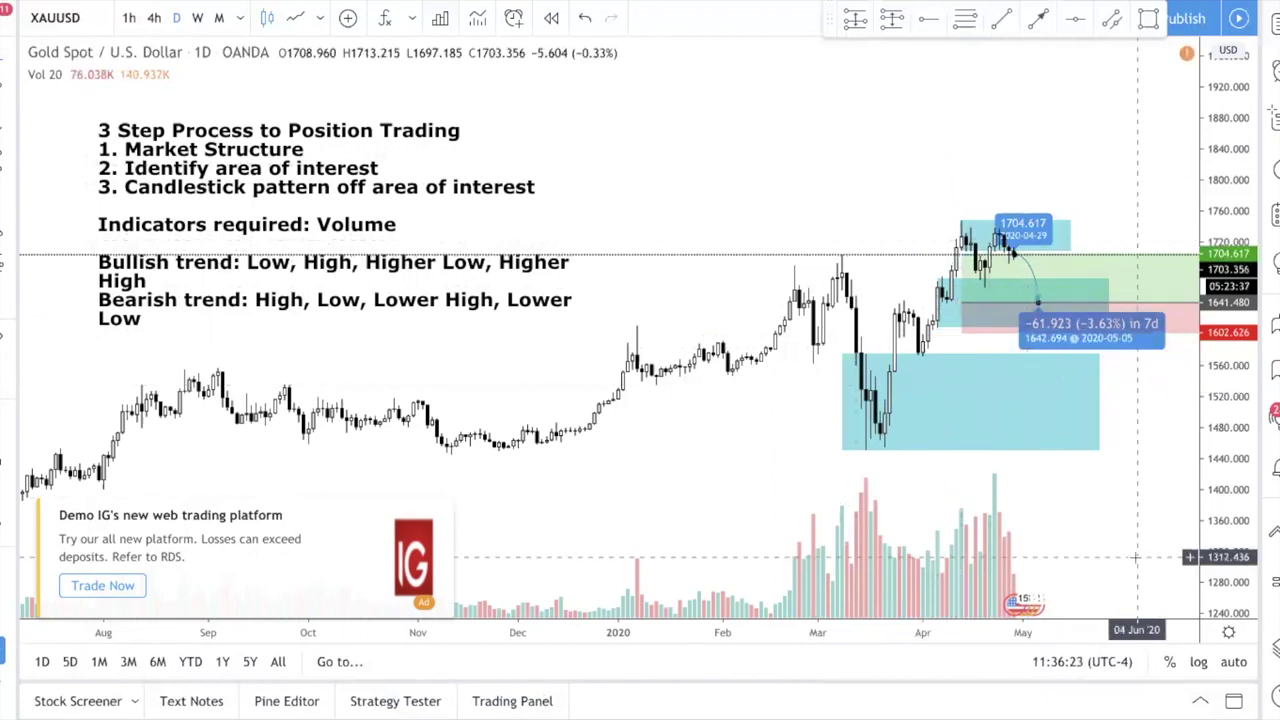
pyautogui.click(963, 305)
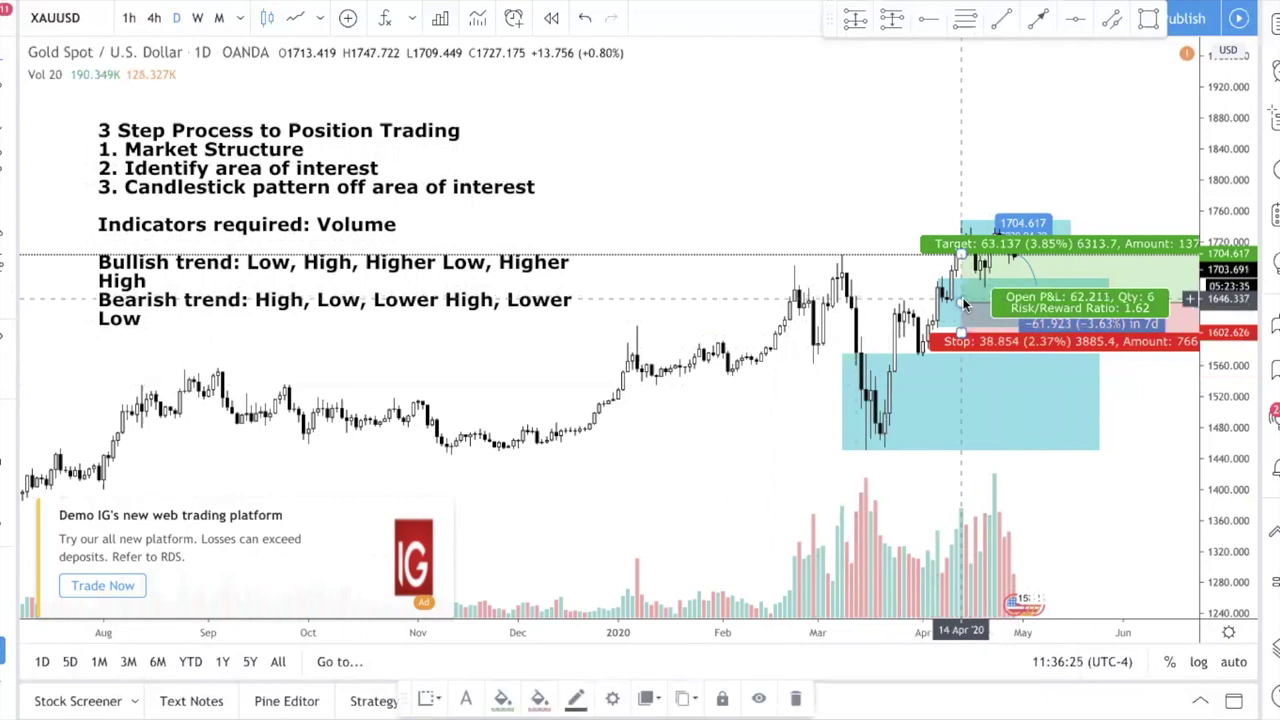
pyautogui.press('Delete')
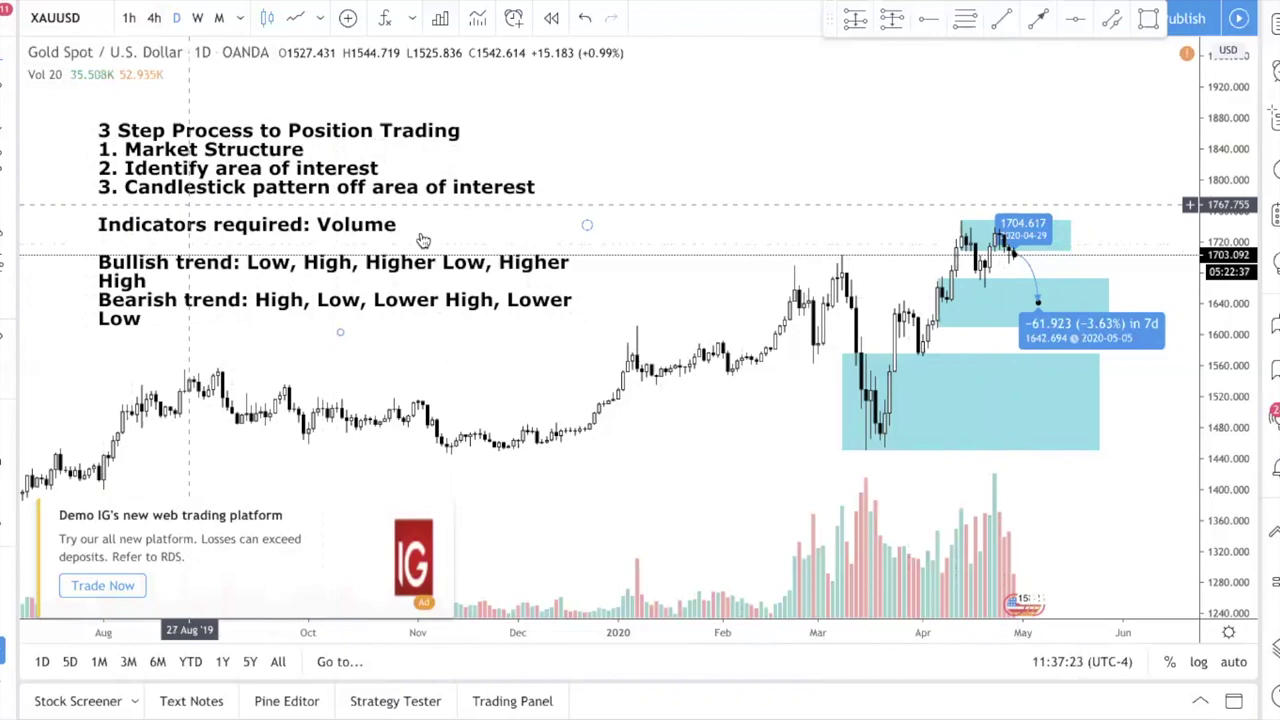
# Switch the chart symbol to EURUSD from FXCM.
pyautogui.scroll(-2, 672, 250)
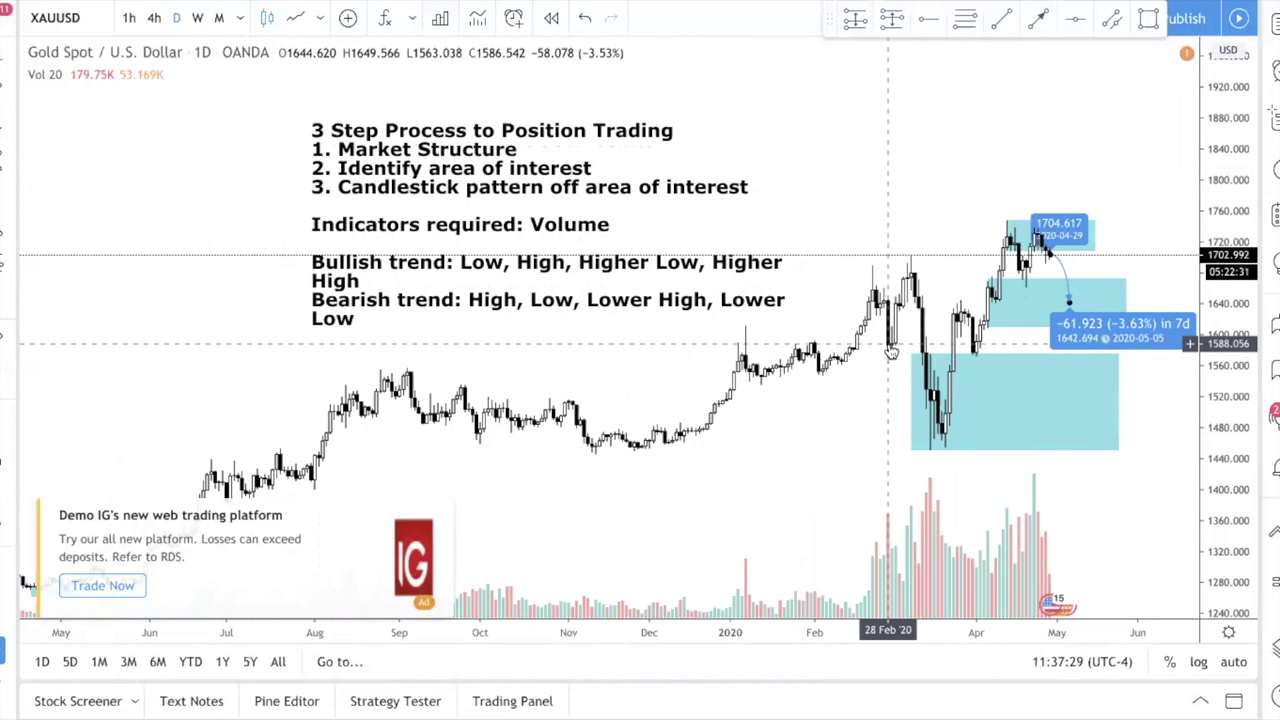
pyautogui.scroll(2, 895, 345)
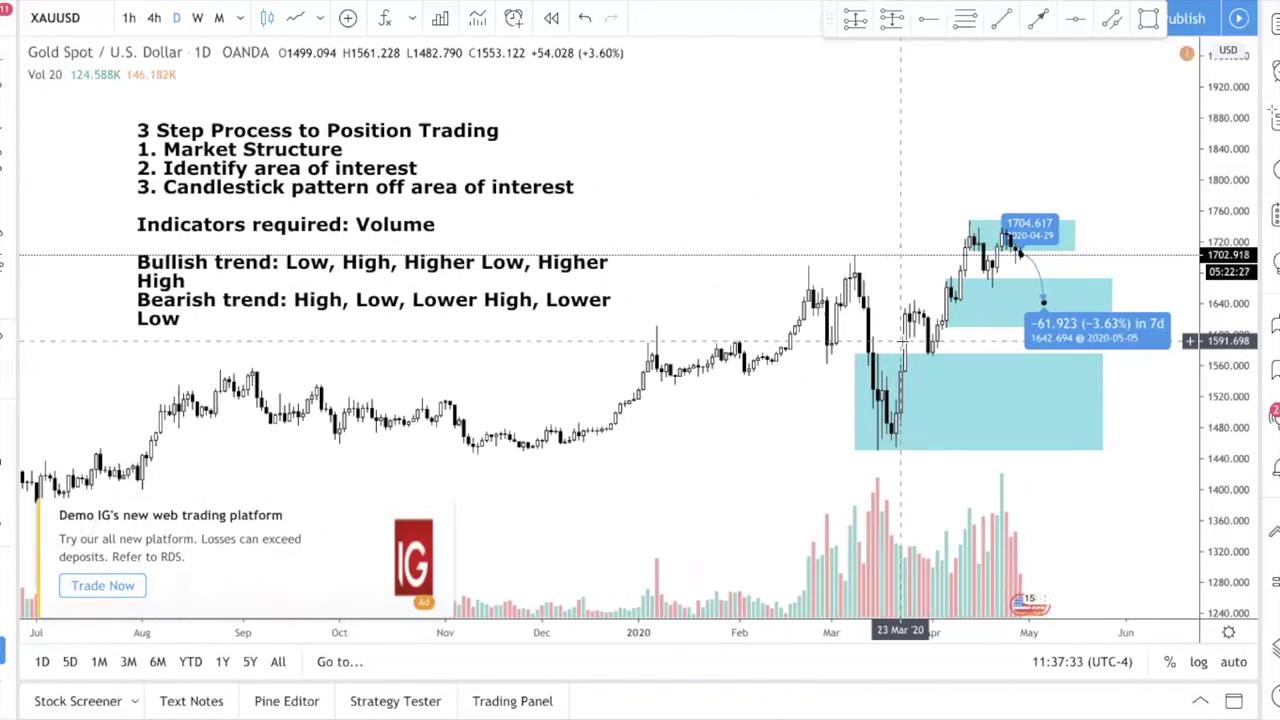
pyautogui.write('EURUSD')
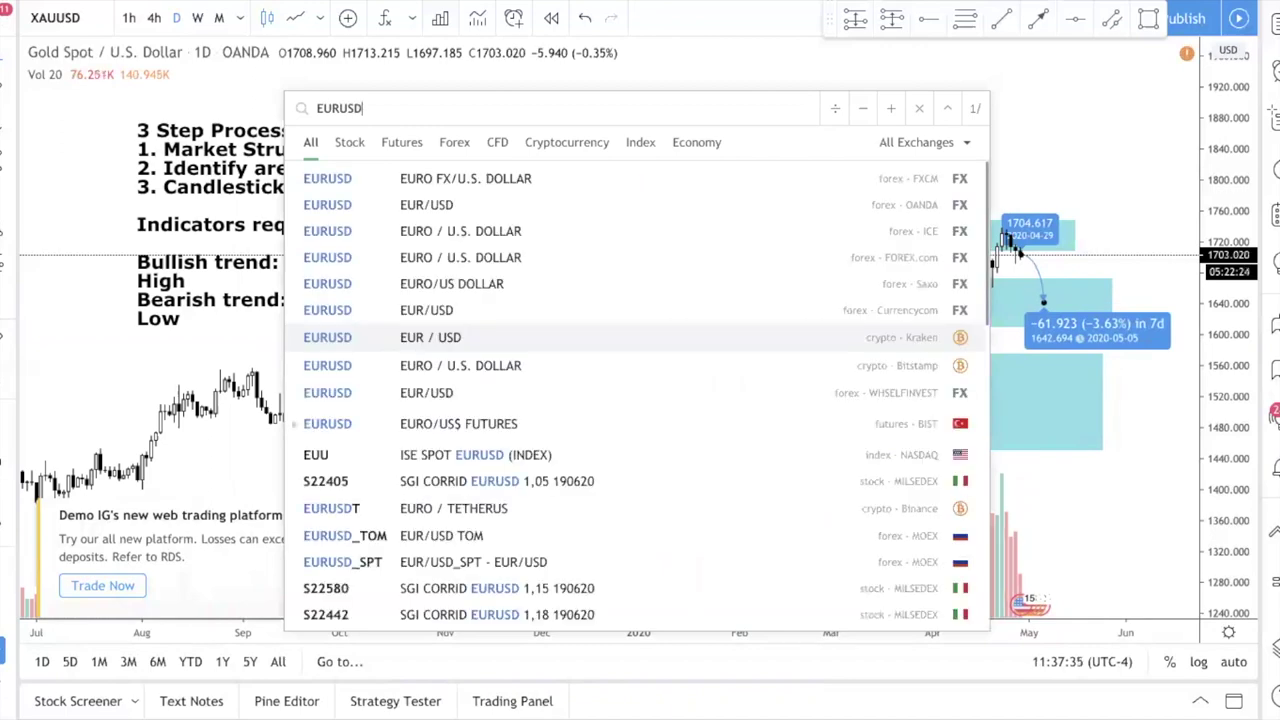
pyautogui.press('Return')
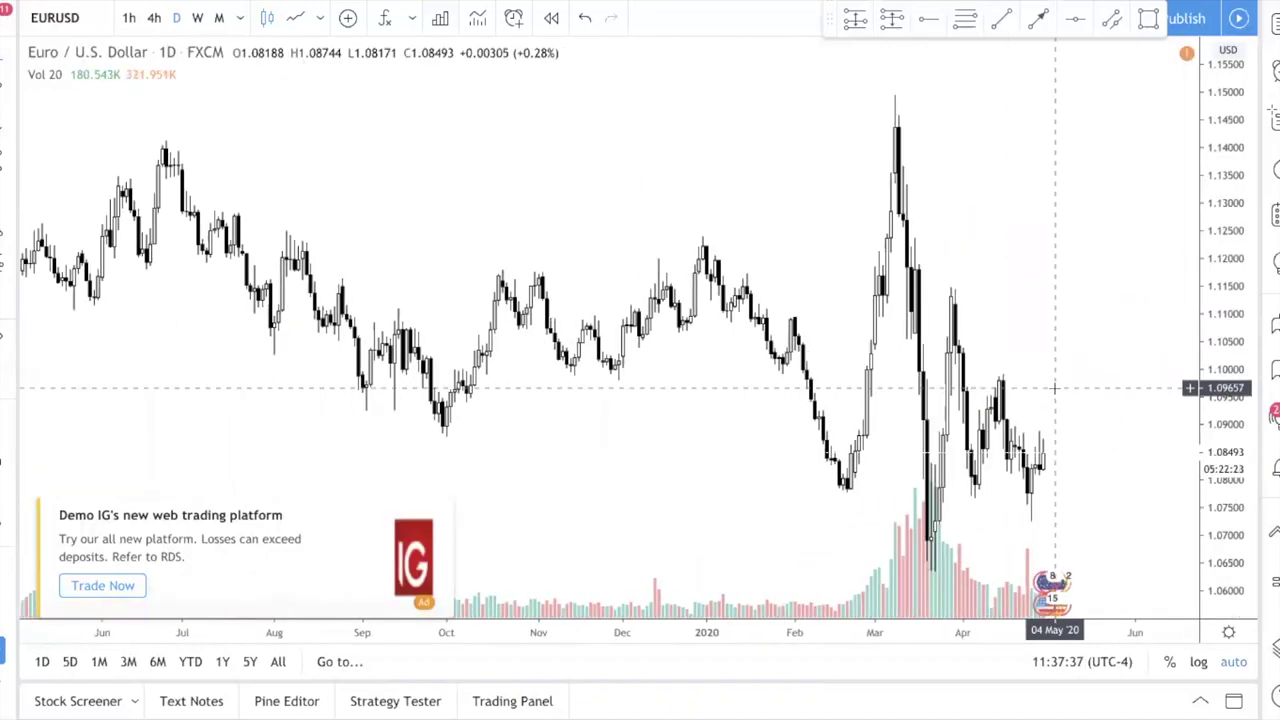
# Examine the EURUSD daily price swings from late 2019 through April 2020.
pyautogui.moveTo(1157, 491); pyautogui.dragTo(960, 392)
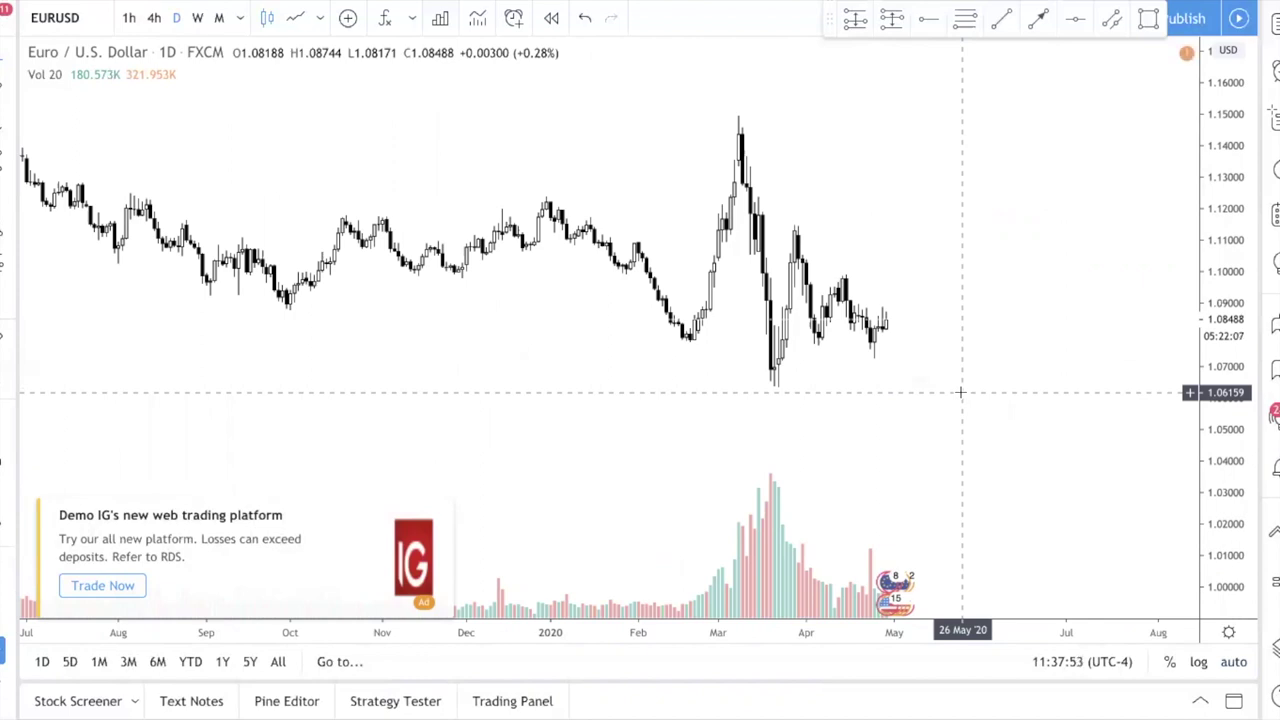
pyautogui.scroll(3, 960, 346)
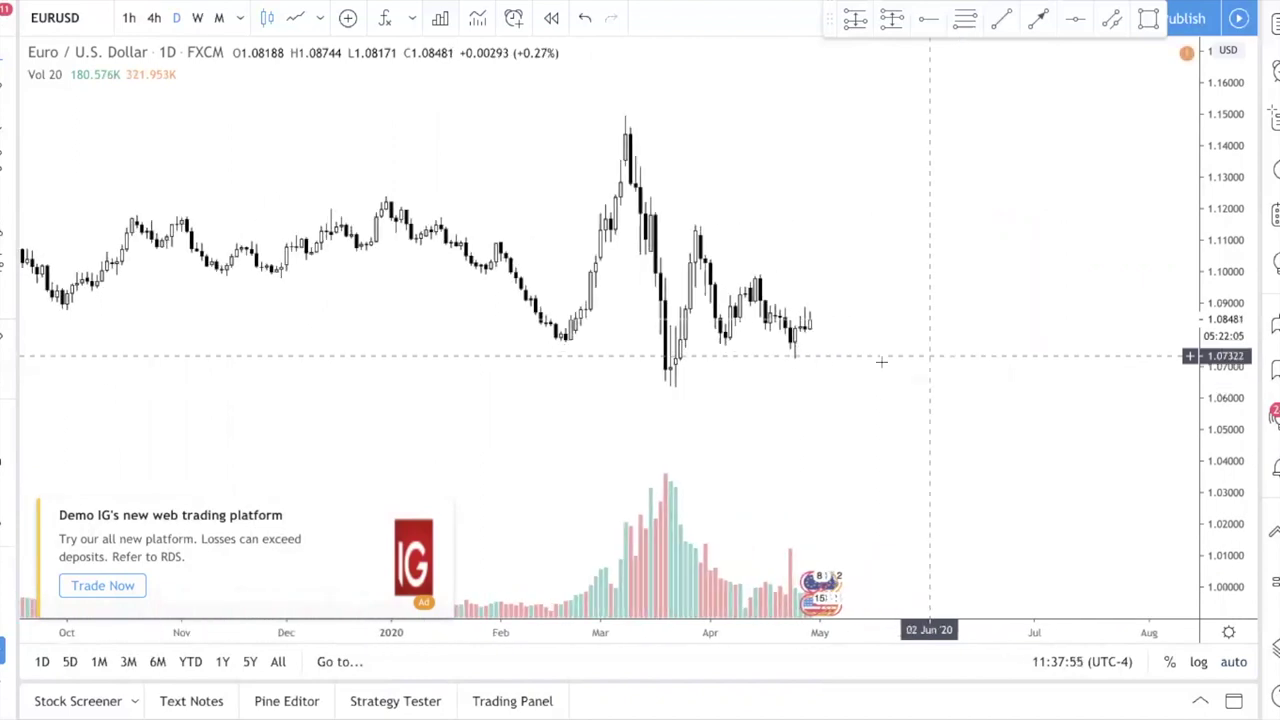
pyautogui.moveTo(906, 363); pyautogui.dragTo(943, 366)
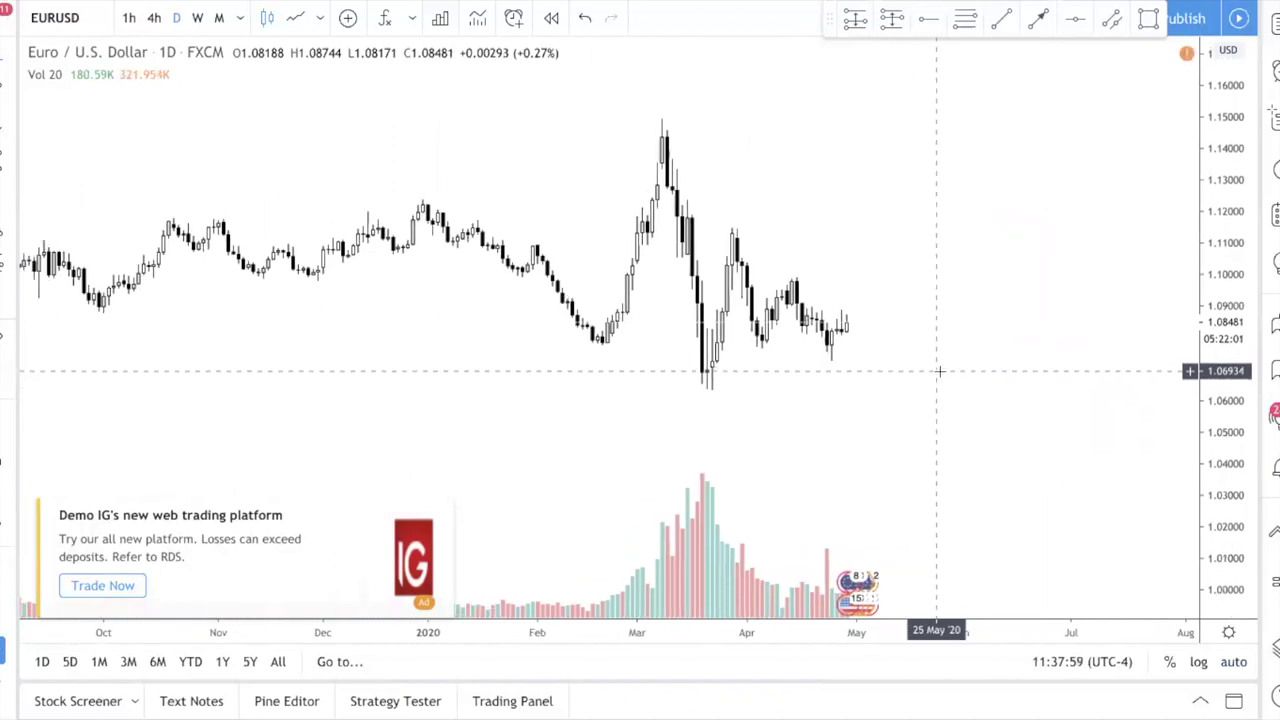
pyautogui.scroll(1, 940, 371)
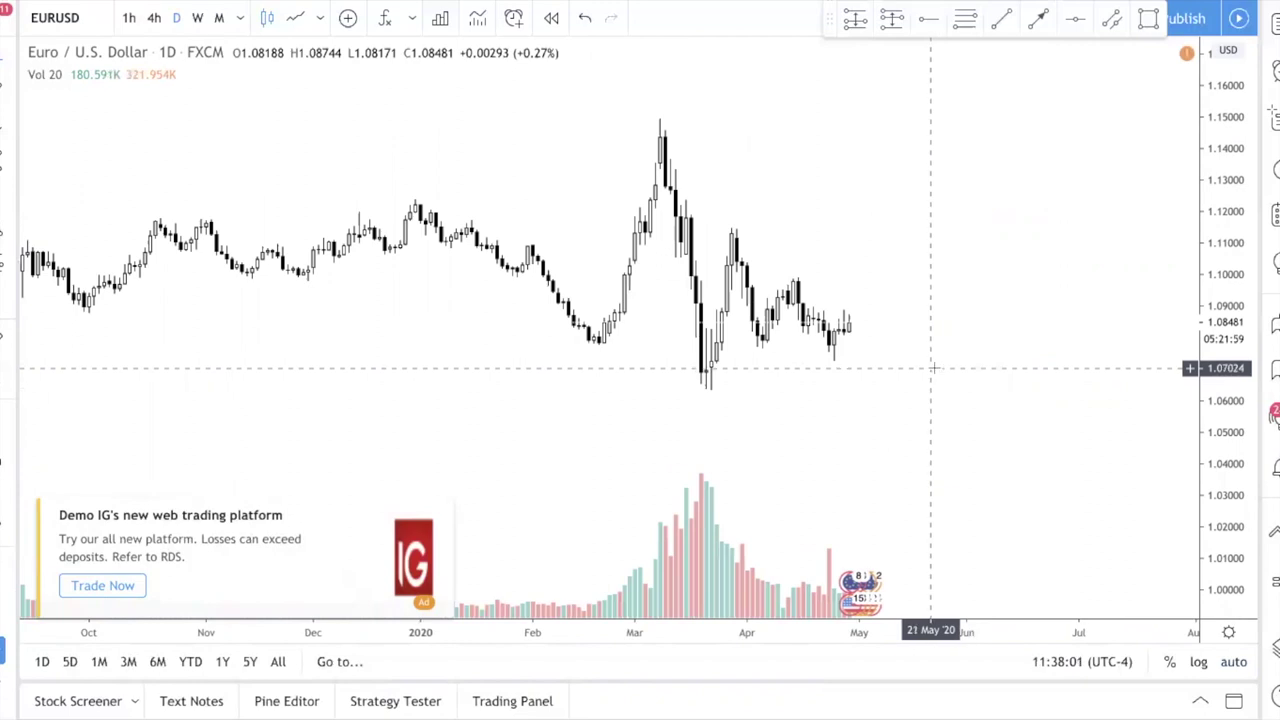
pyautogui.moveTo(930, 370); pyautogui.dragTo(902, 372)
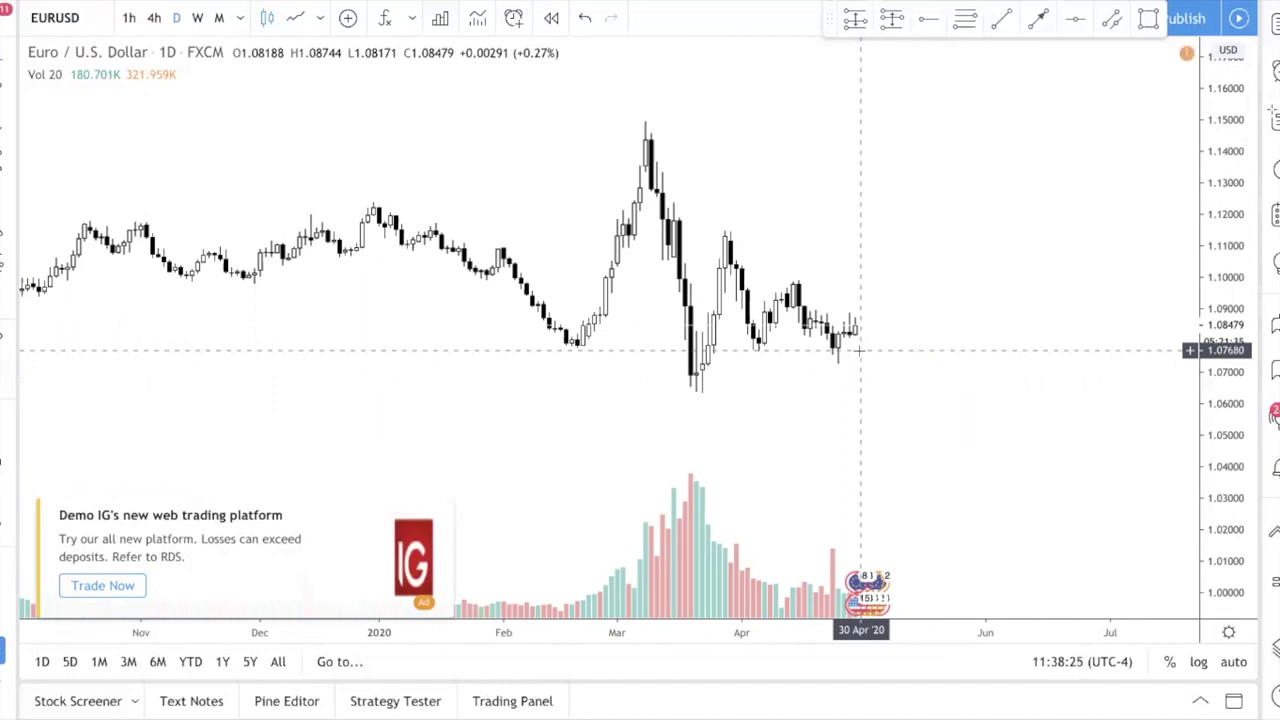
pyautogui.scroll(-2, 860, 350)
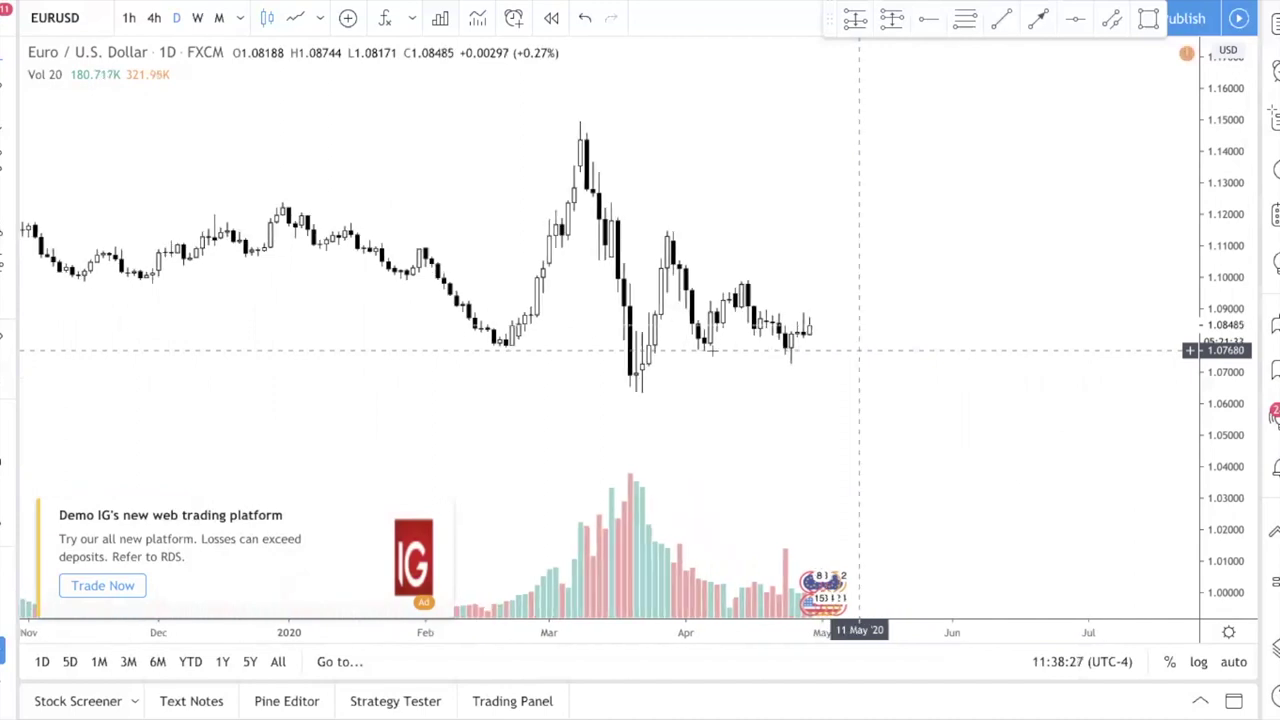
pyautogui.scroll(3, 860, 350)
pyautogui.moveTo(1239, 430); pyautogui.dragTo(1029, 371)
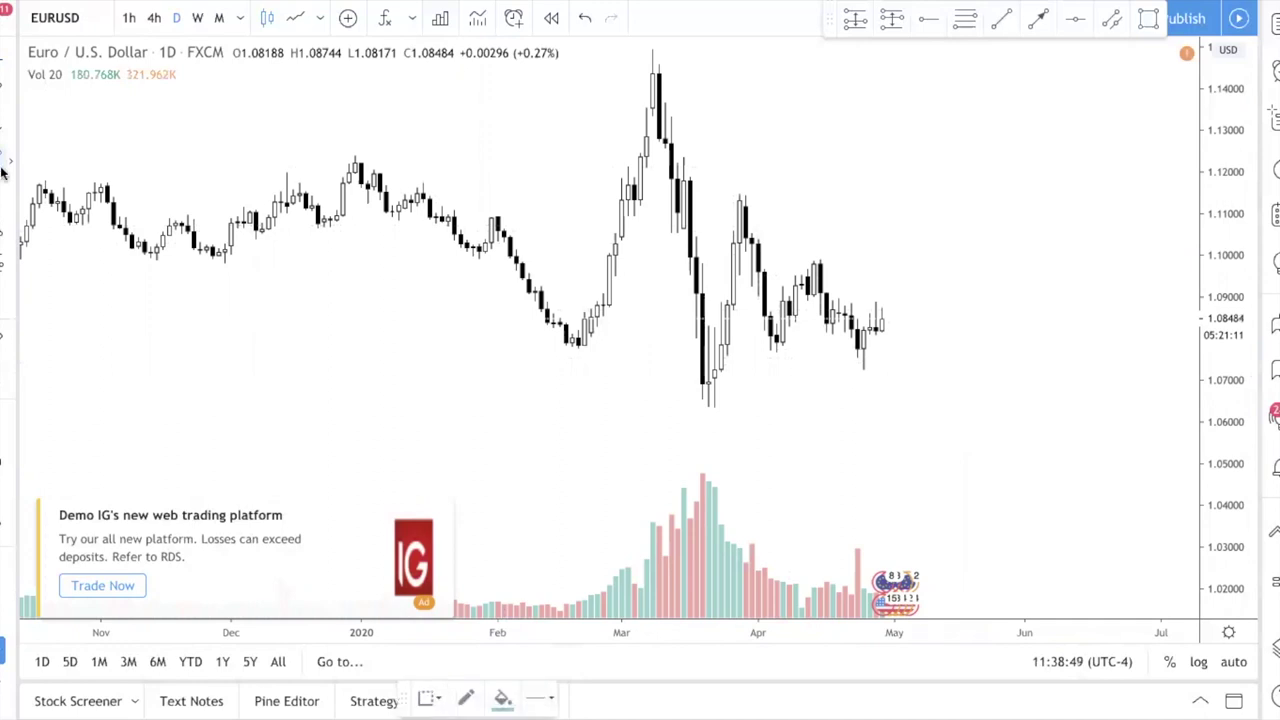
pyautogui.scroll(-1, 745, 157)
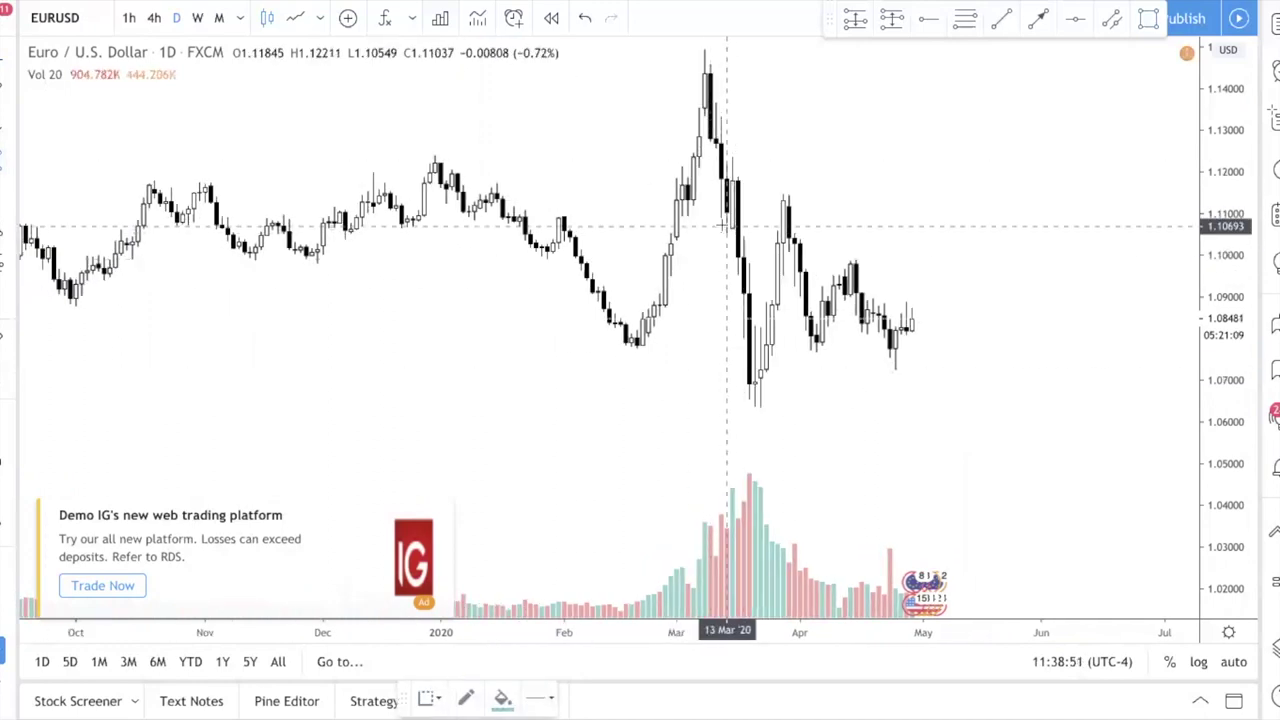
pyautogui.moveTo(711, 219); pyautogui.dragTo(740, 235)
pyautogui.click(758, 232)
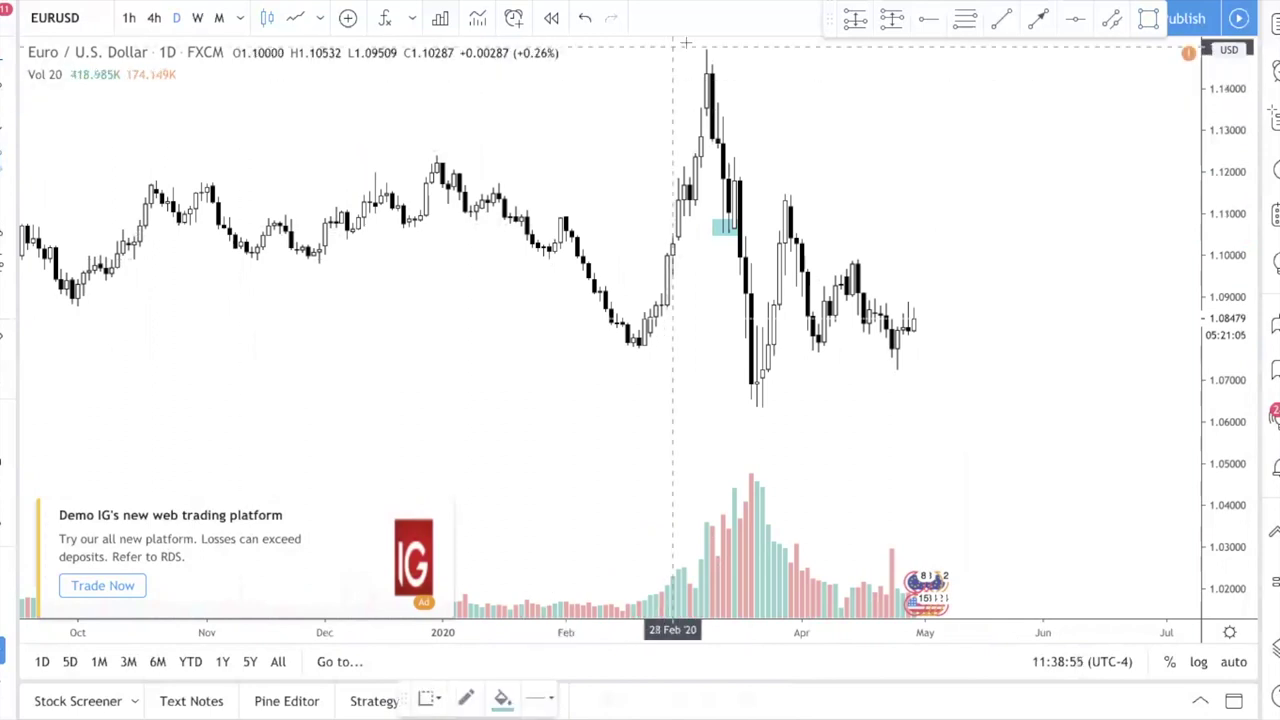
pyautogui.moveTo(689, 43); pyautogui.dragTo(762, 81)
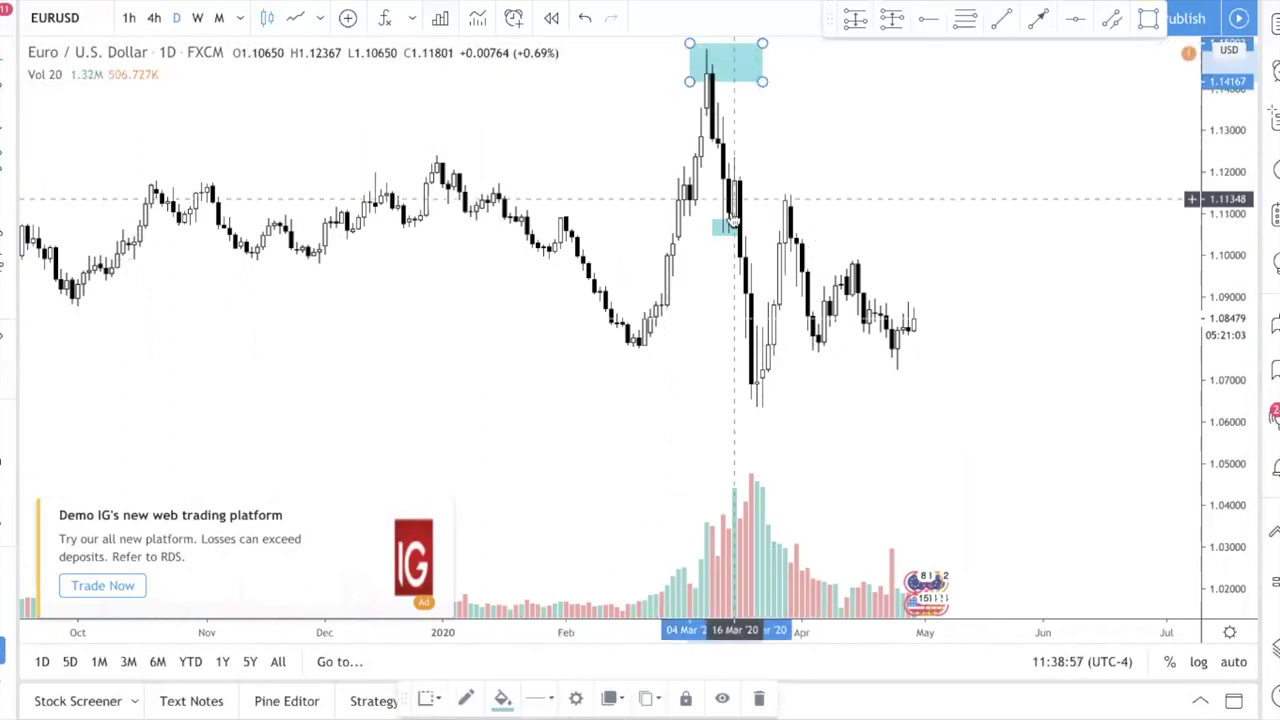
pyautogui.moveTo(726, 221)
pyautogui.mouseDown()
pyautogui.moveTo(767, 215)
pyautogui.moveTo(737, 215)
pyautogui.mouseUp()
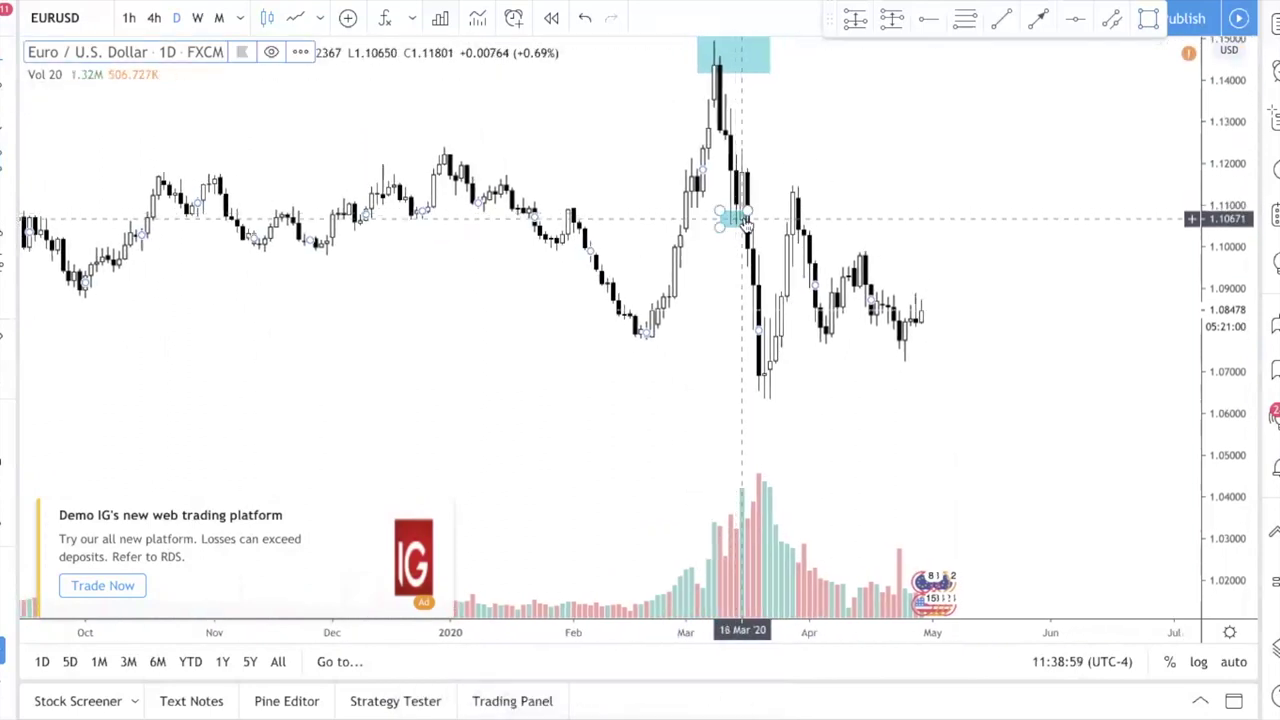
pyautogui.click(725, 222)
pyautogui.press('Delete')
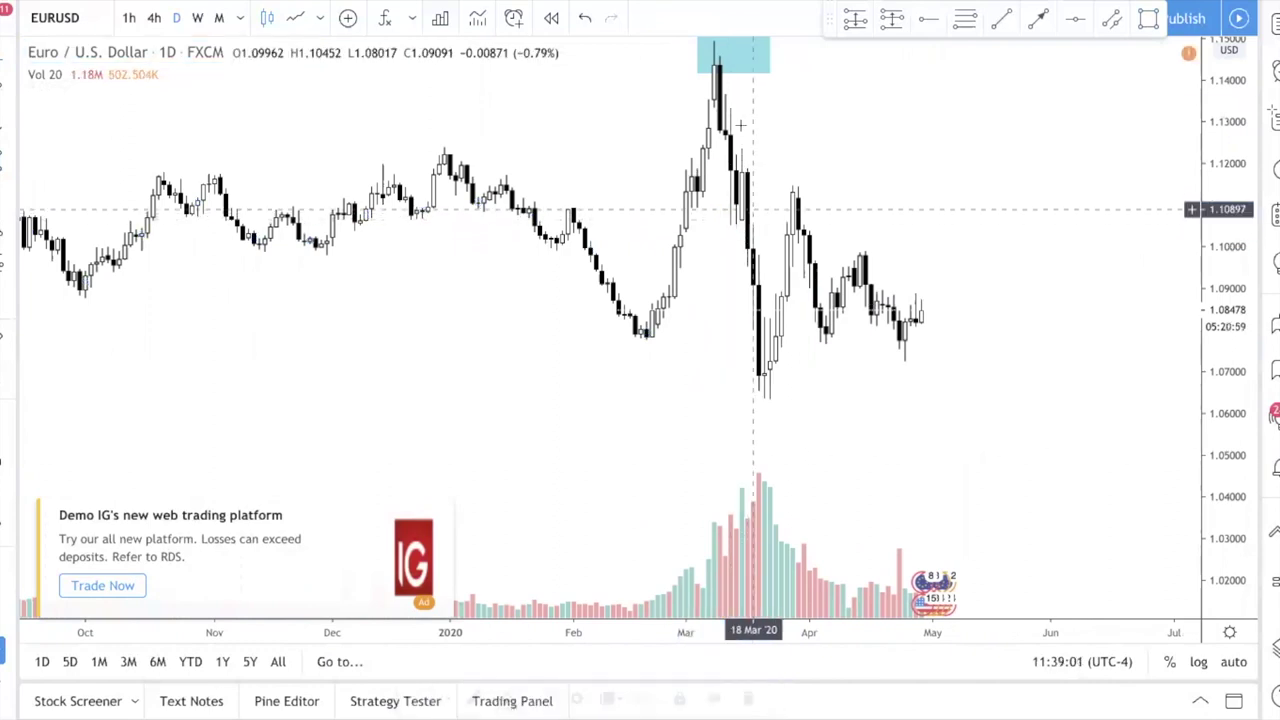
pyautogui.click(765, 72)
pyautogui.press('Delete')
# Mark the late-March 2020 high at about 1.11145 to 1.11686 and the early-April low at about 1.07648 to 1.07942 with small rectangles.
pyautogui.click(8, 150)
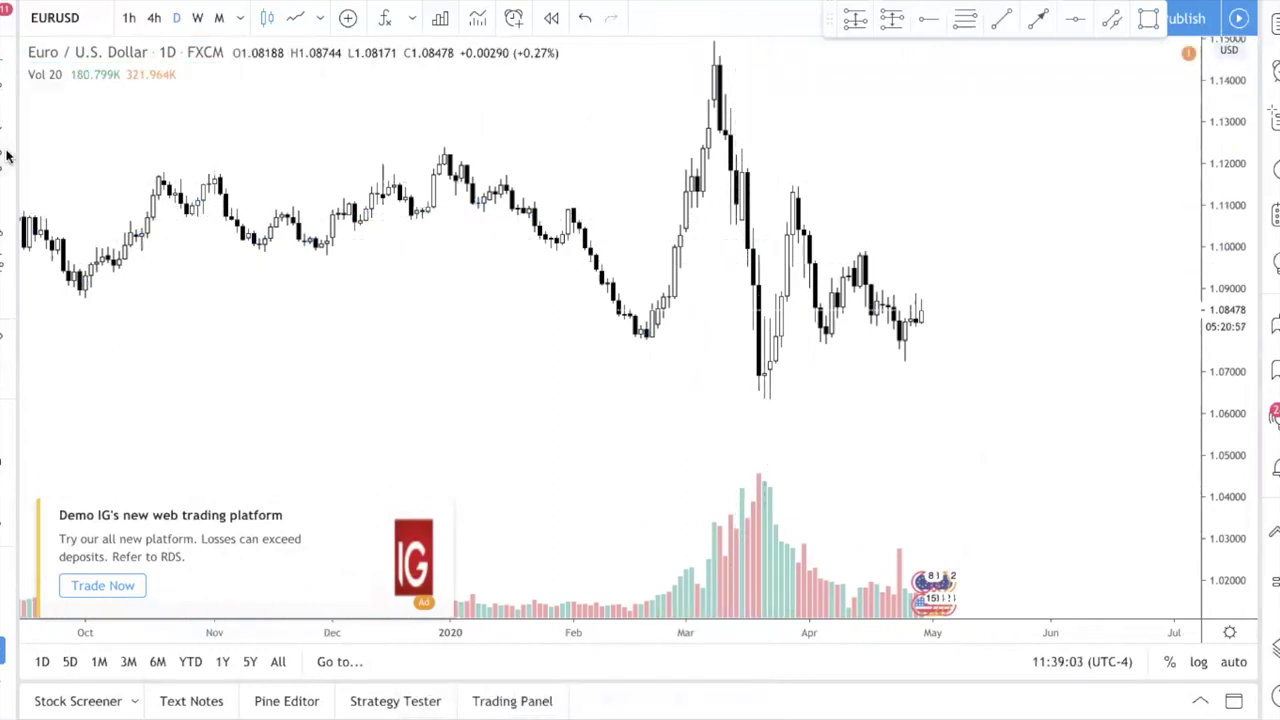
pyautogui.moveTo(787, 176); pyautogui.dragTo(819, 199)
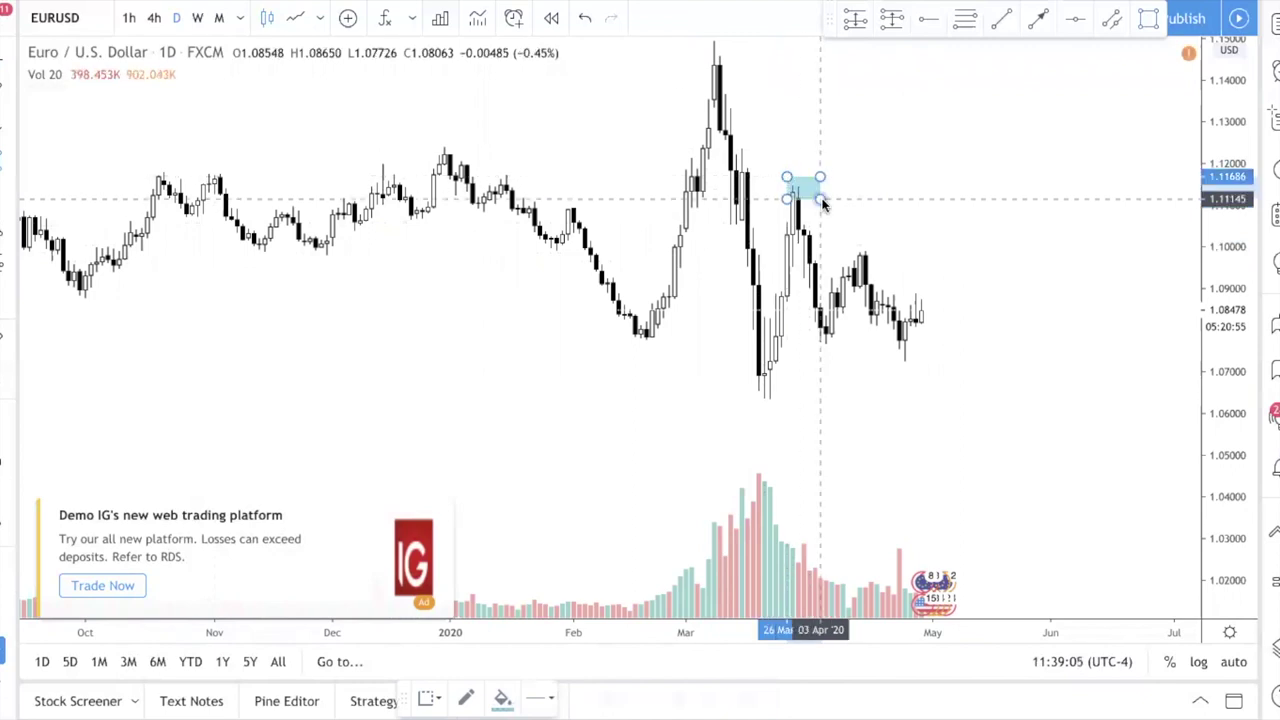
pyautogui.click(151, 34)
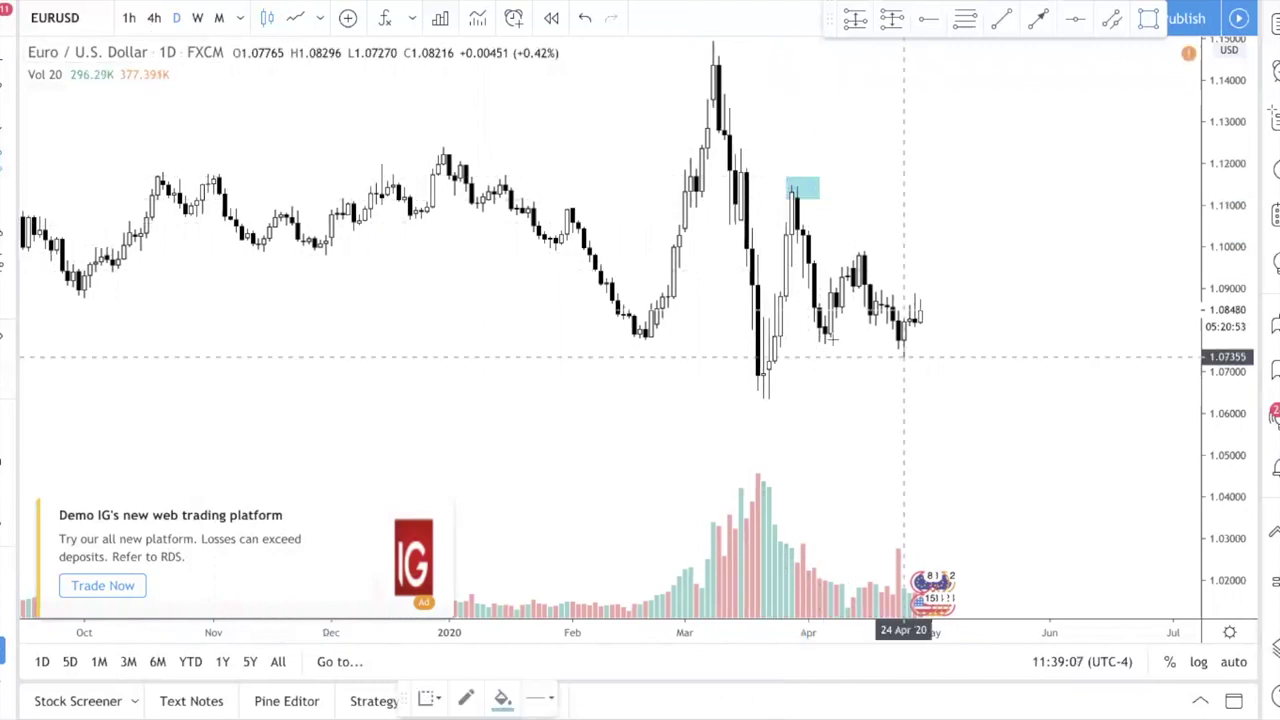
pyautogui.moveTo(809, 333); pyautogui.dragTo(830, 344)
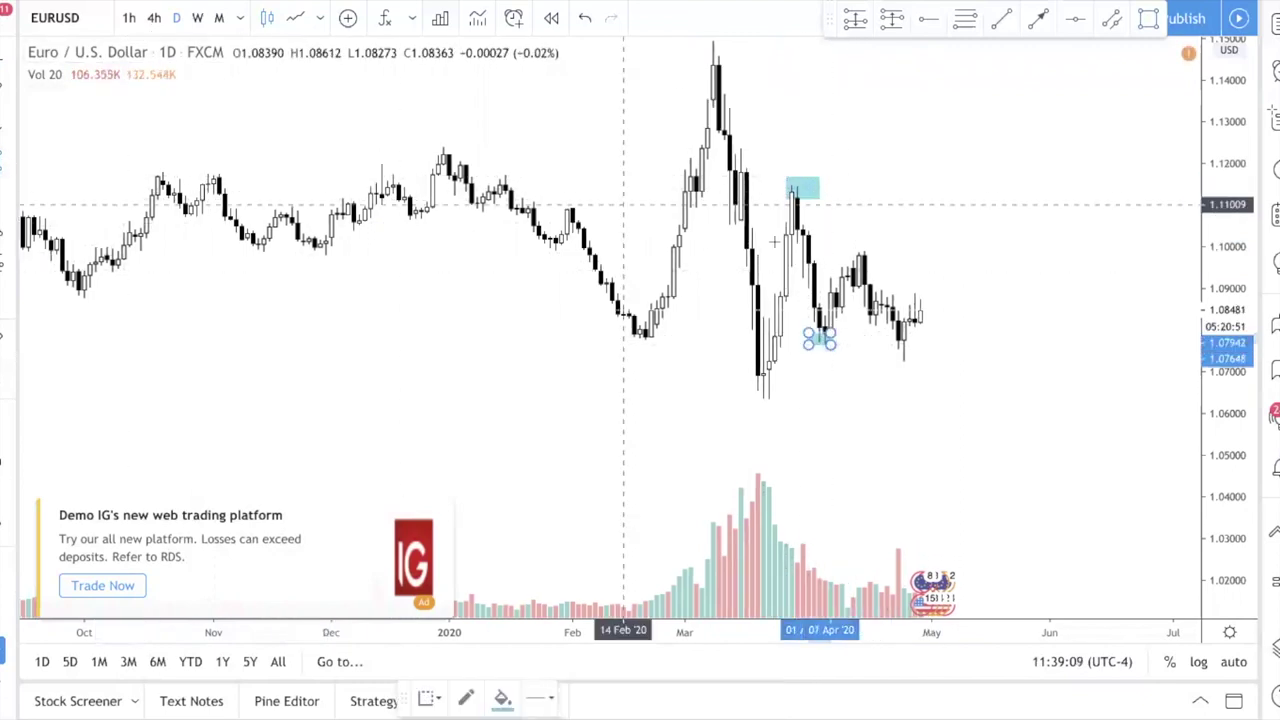
# Mark the mid-April 2020 high at about 1.09701 to 1.10017 and the 24 April low with small rectangles.
pyautogui.moveTo(876, 245); pyautogui.dragTo(842, 259)
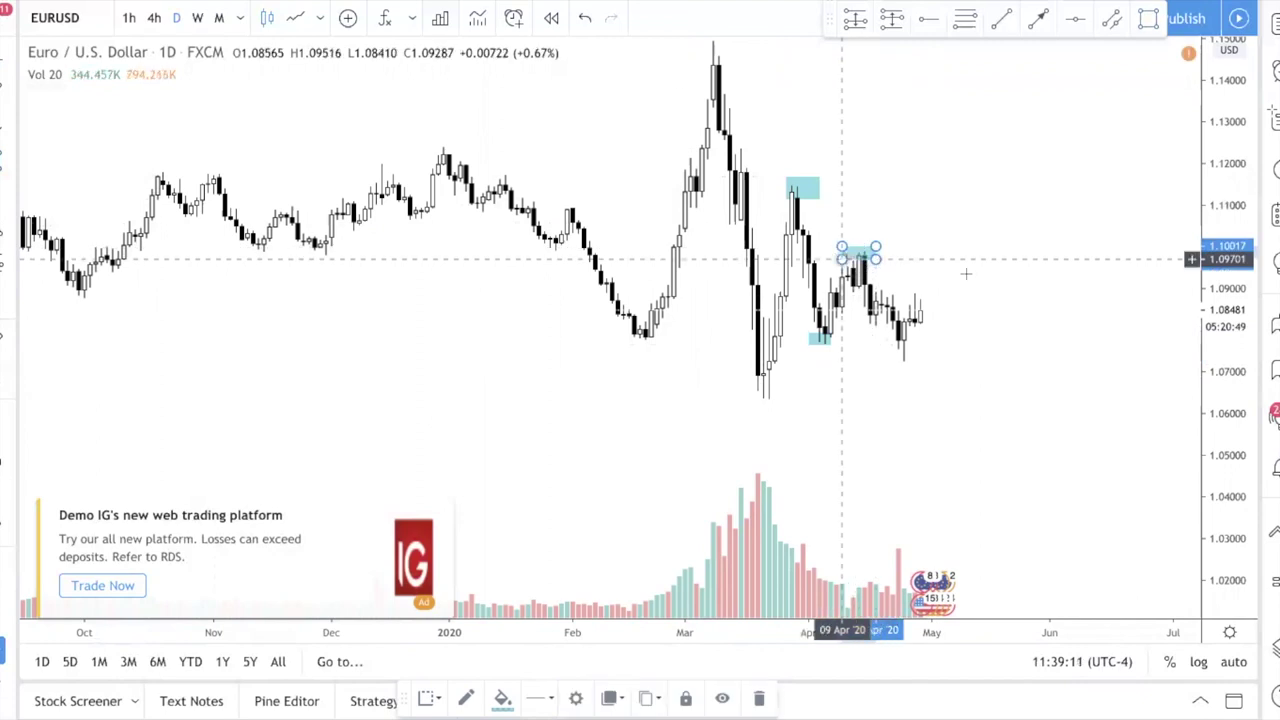
pyautogui.hotkey('alt', 'shift', 'r')
pyautogui.moveTo(892, 349); pyautogui.dragTo(916, 364)
pyautogui.click(982, 398)
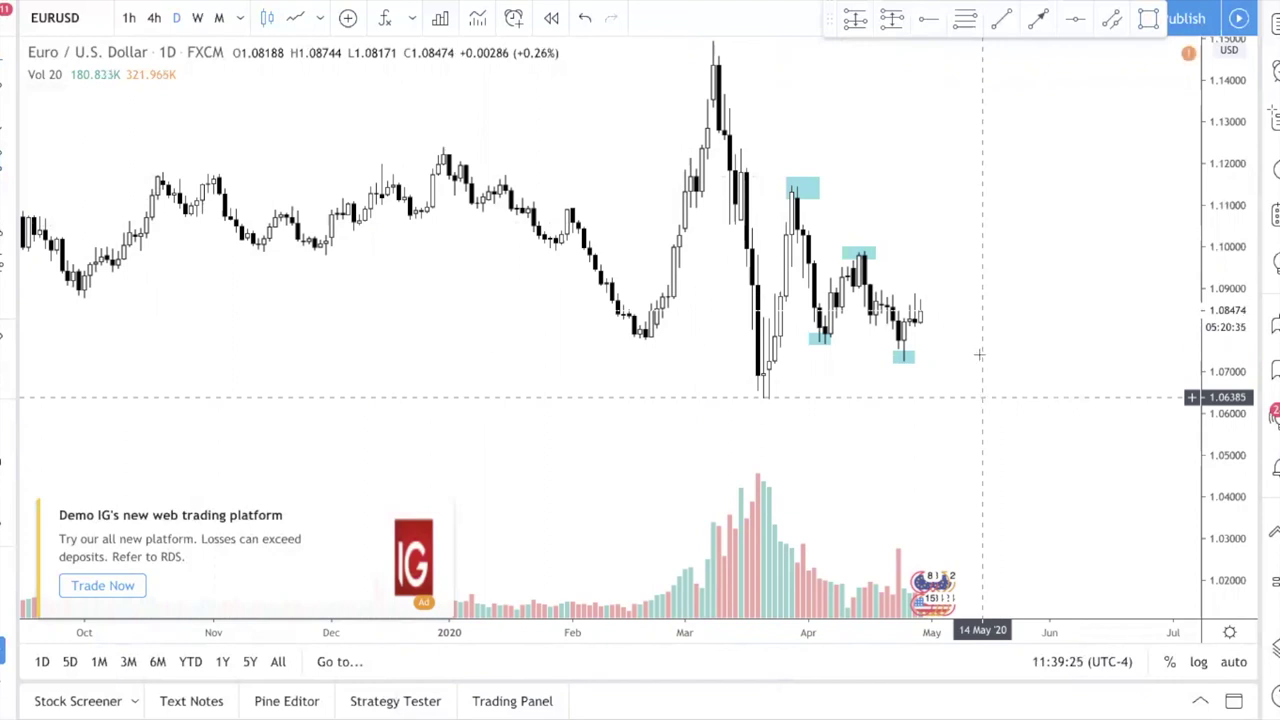
pyautogui.scroll(-4, 979, 354)
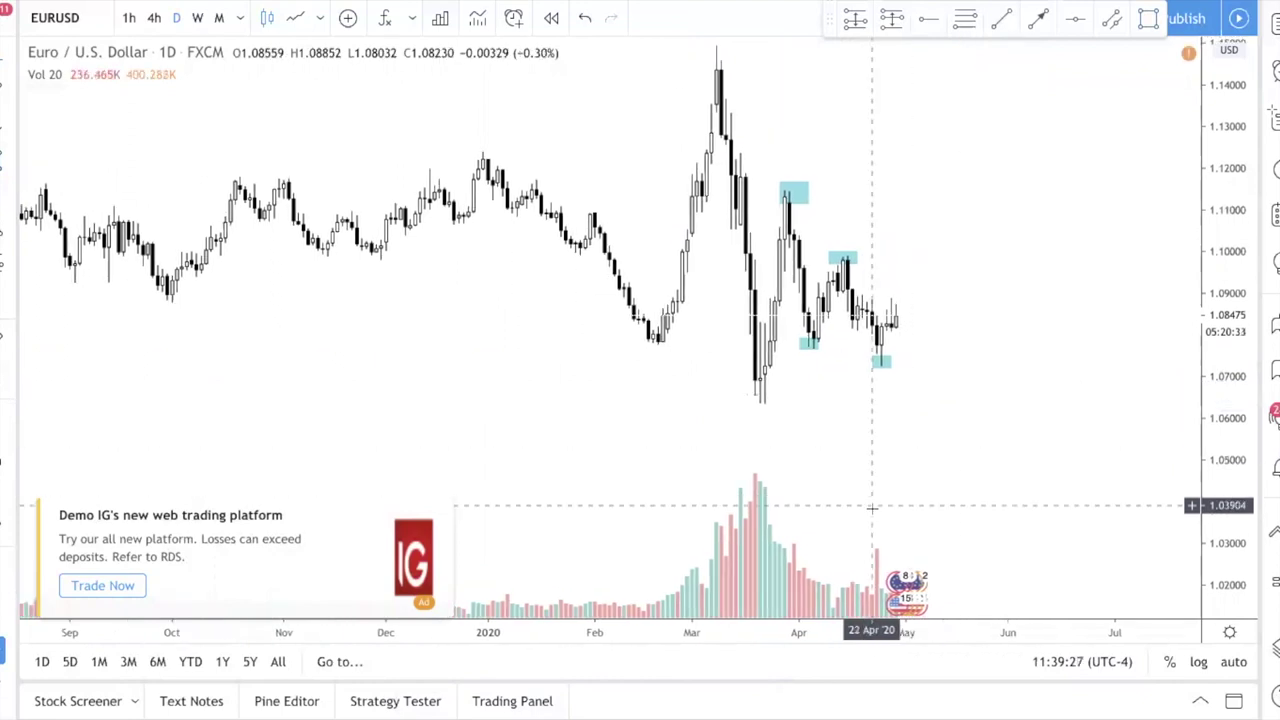
# Enlarge the rectangle at the 24 April low to span about 1.07558 to 1.08483, from 21 April to 25 May 2020.
pyautogui.click(872, 368)
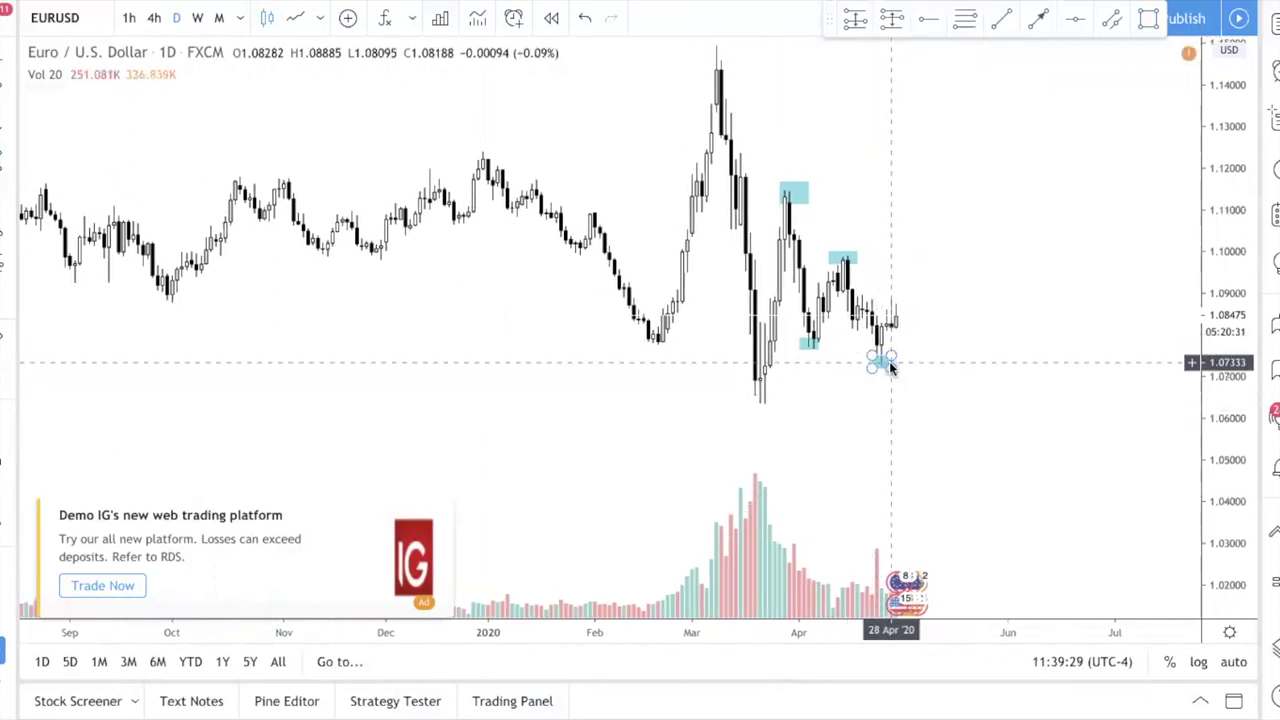
pyautogui.click(940, 318)
pyautogui.moveTo(955, 317); pyautogui.dragTo(986, 314)
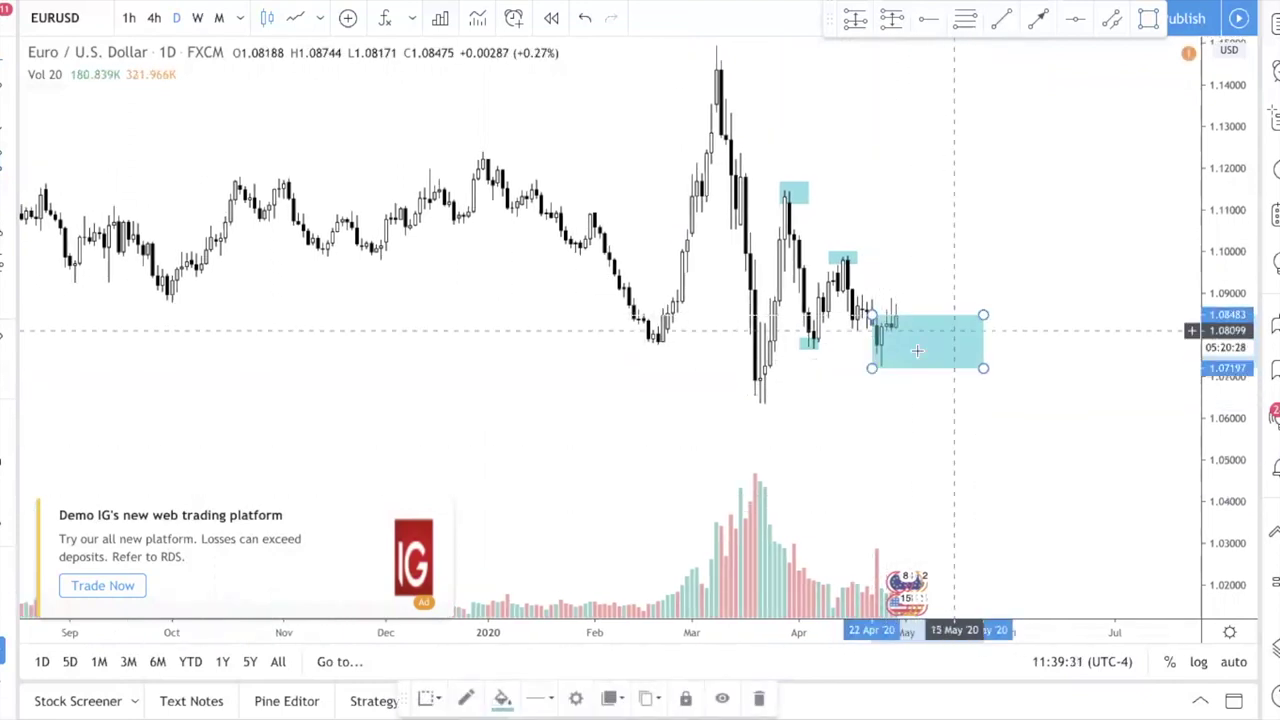
pyautogui.moveTo(874, 369)
pyautogui.mouseDown()
pyautogui.moveTo(879, 354)
pyautogui.moveTo(866, 353)
pyautogui.mouseUp()
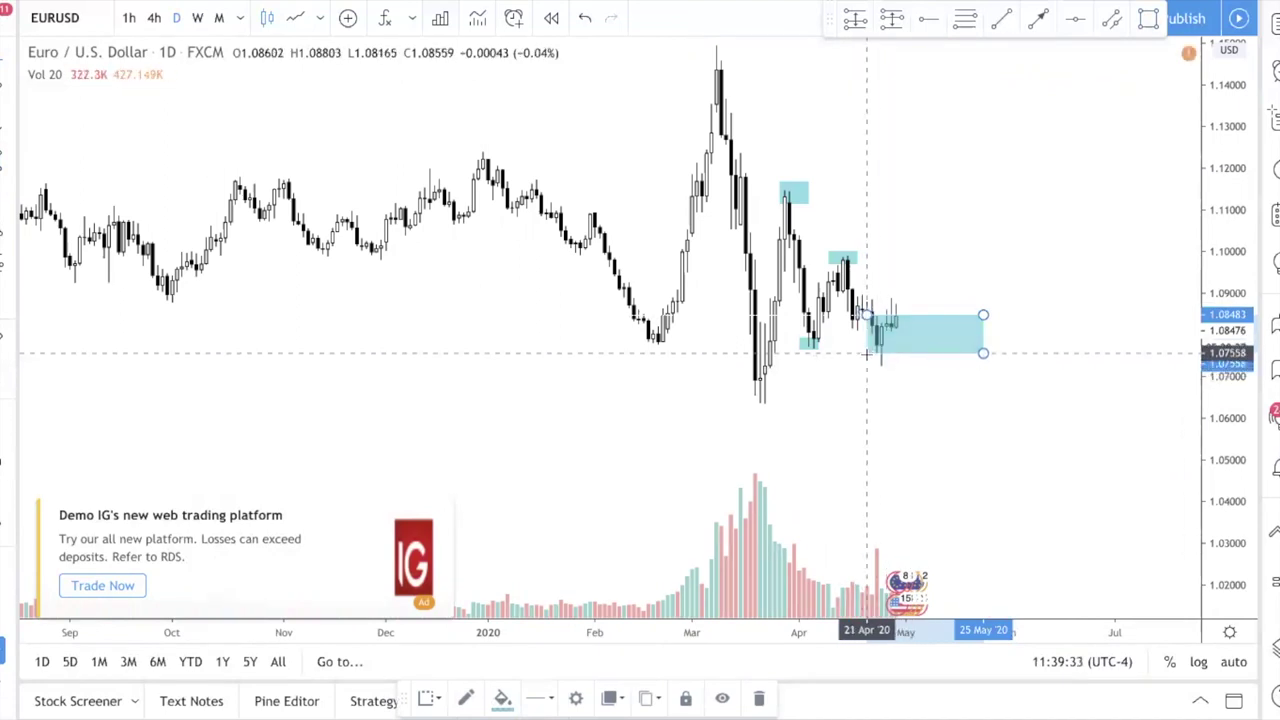
# Delete the small rectangles at the early-April low, the mid-April high and the late-March high.
pyautogui.click(878, 340)
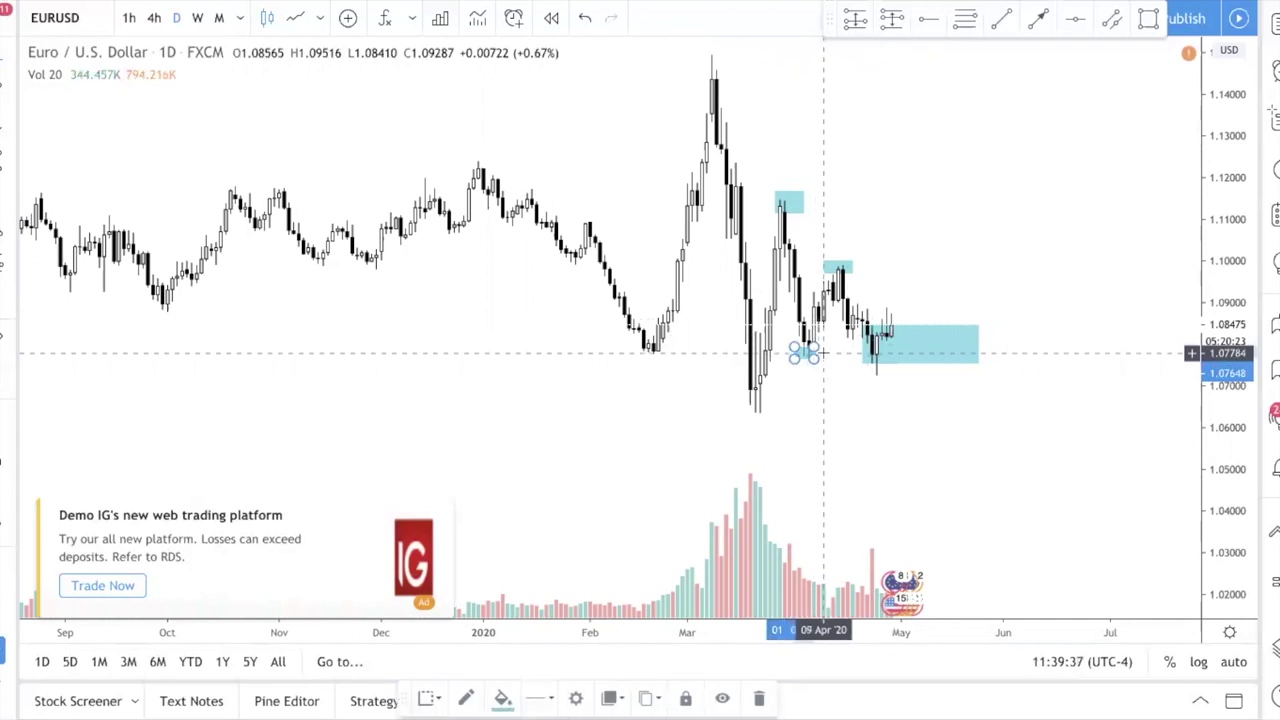
pyautogui.click(834, 264)
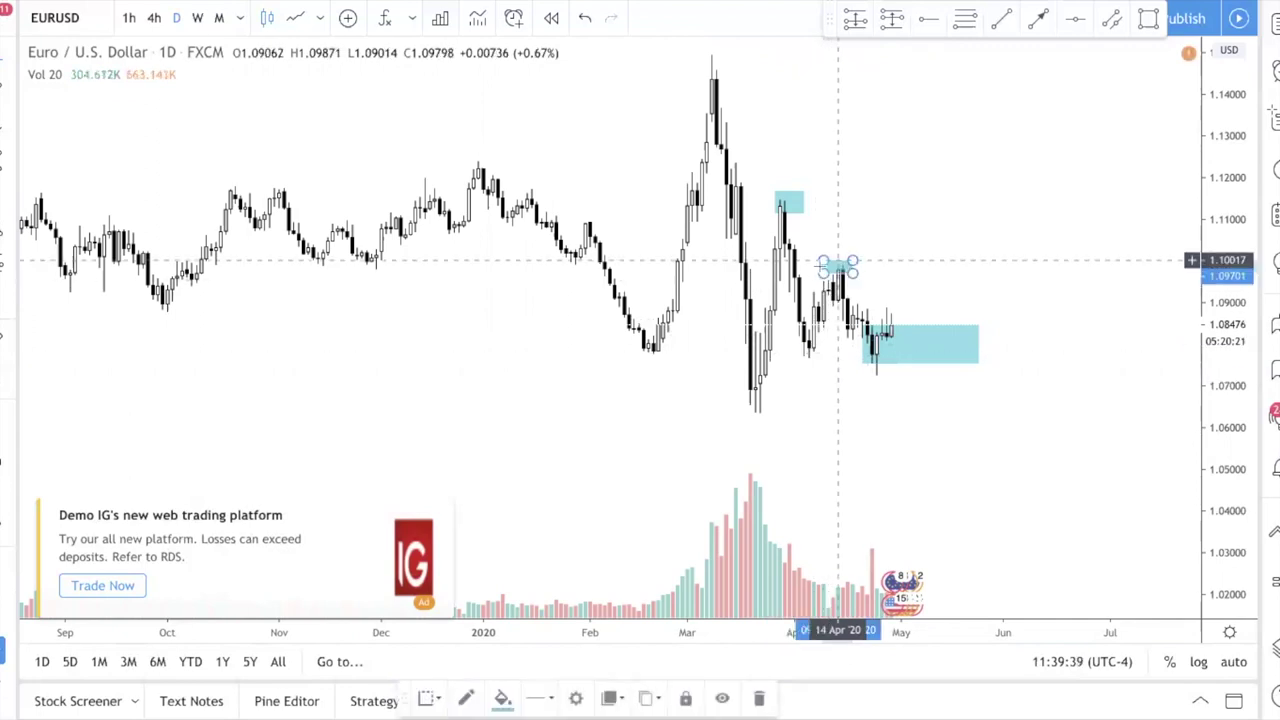
pyautogui.press('Delete')
pyautogui.click(784, 210)
pyautogui.press('Delete')
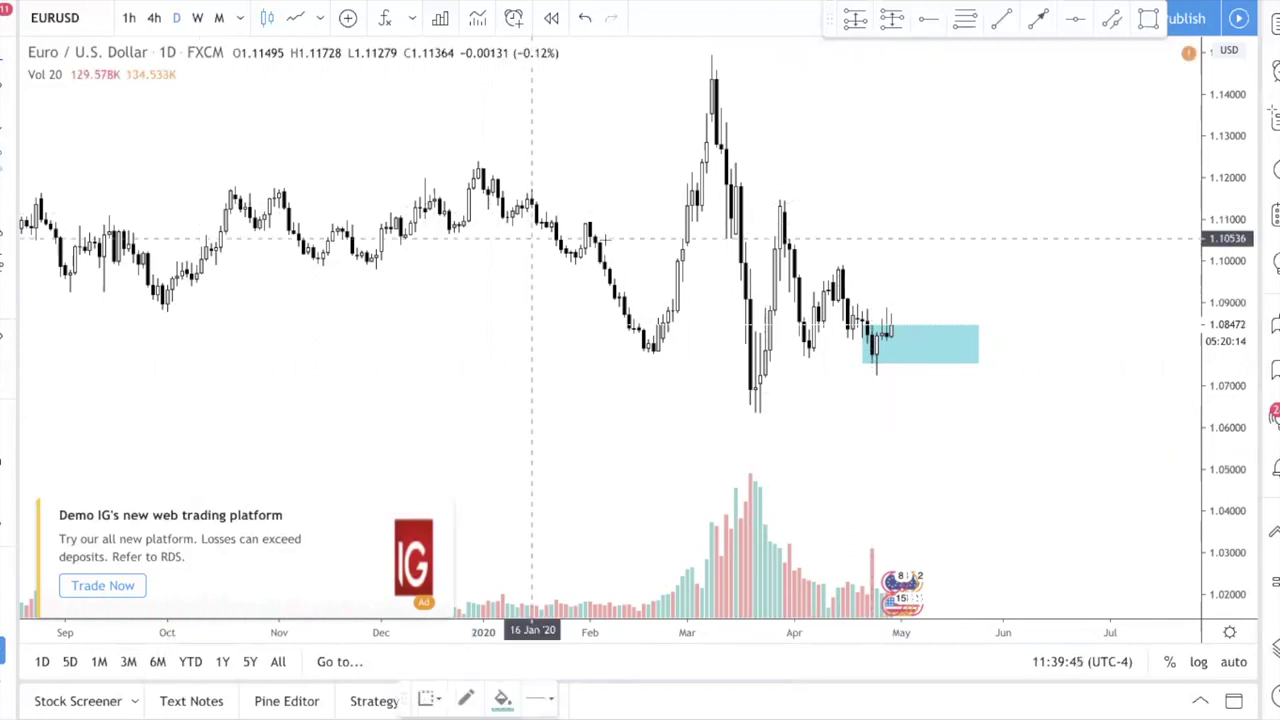
# Draw a rectangle over the March 2020 low from 19 March to 2 April, about 1.06633 to 1.09881, and close the advertisement.
pyautogui.moveTo(750, 267)
pyautogui.mouseDown()
pyautogui.moveTo(785, 406)
pyautogui.moveTo(1060, 400)
pyautogui.moveTo(799, 401)
pyautogui.mouseUp()
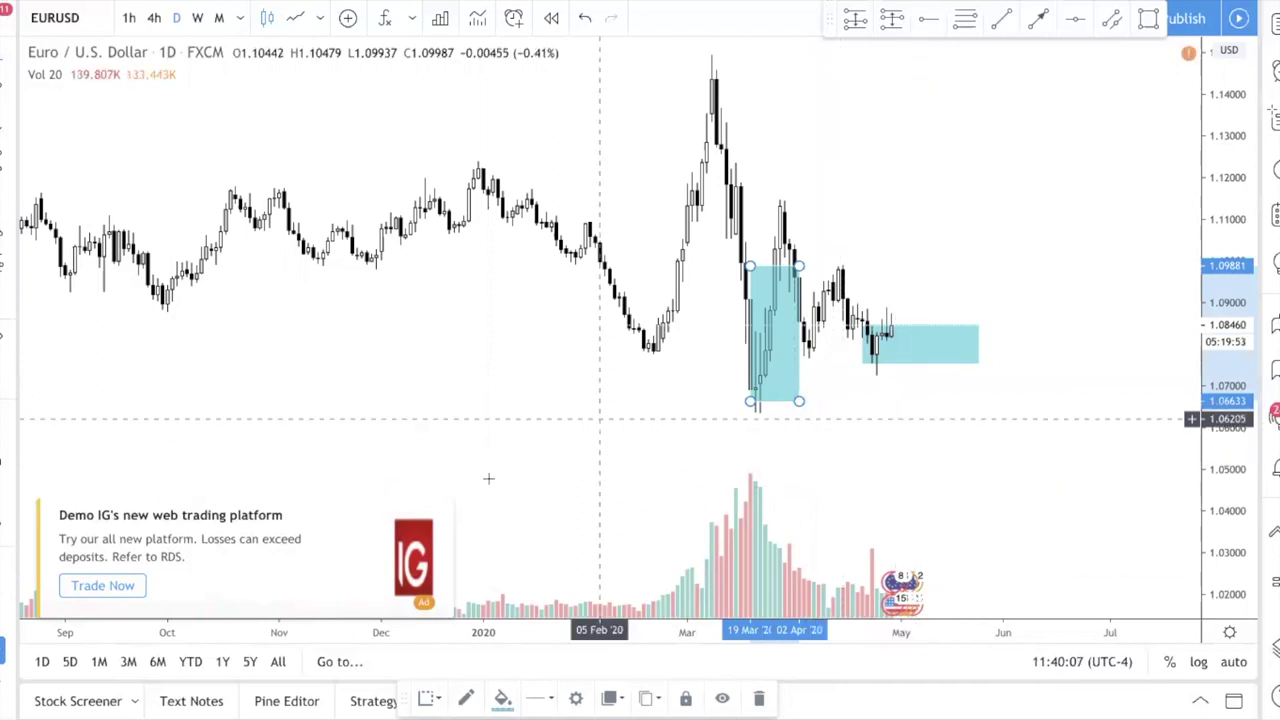
pyautogui.click(445, 513)
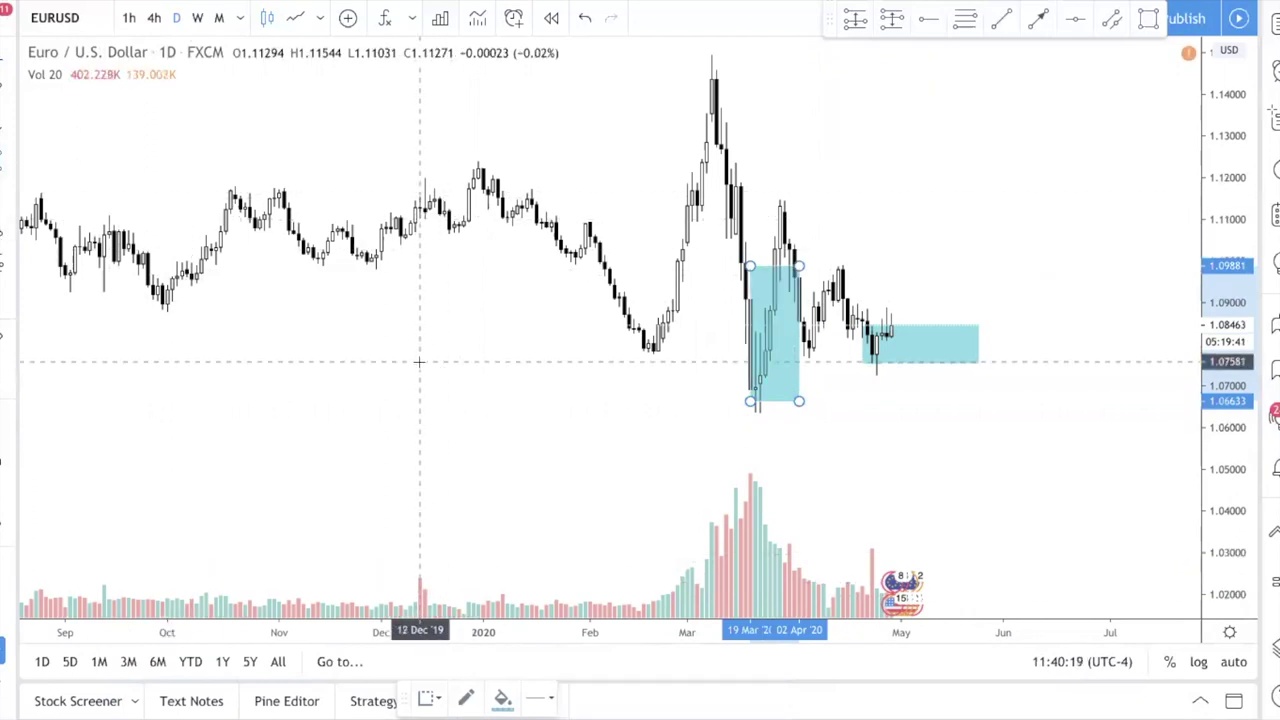
pyautogui.click(419, 197)
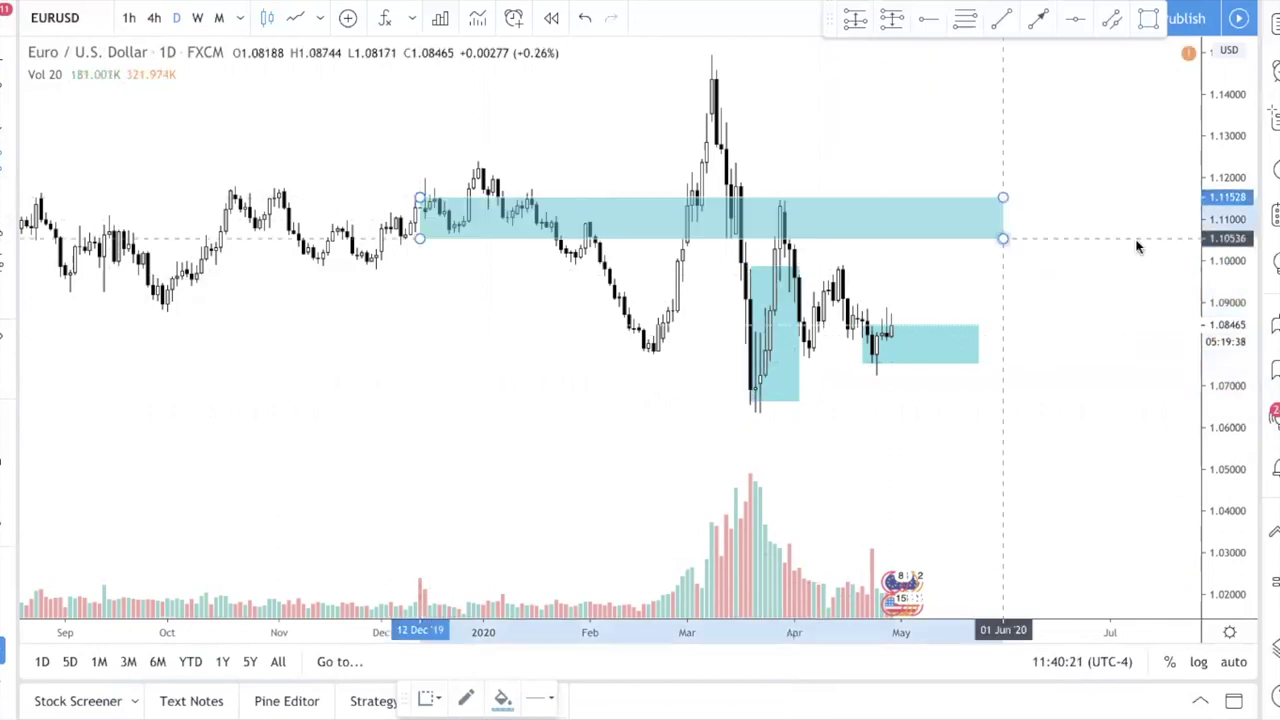
pyautogui.click(1110, 219)
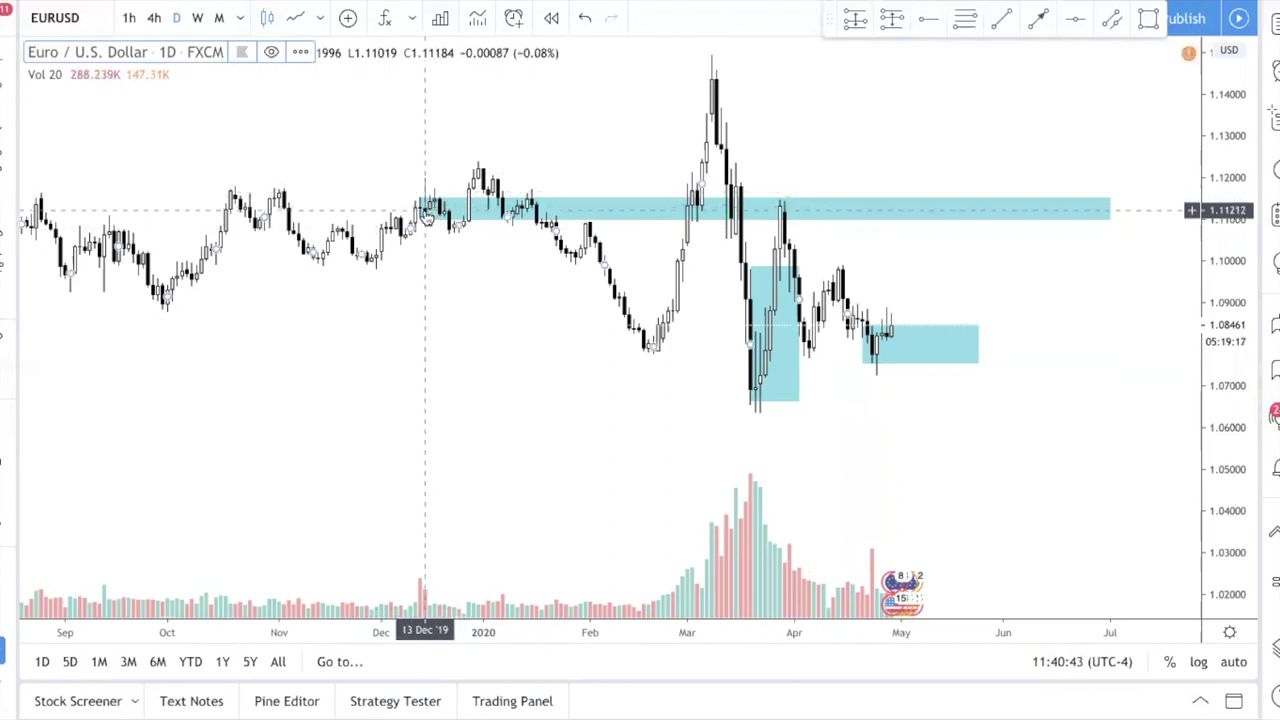
pyautogui.hotkey('ctrl', 'k')
pyautogui.press('Escape')
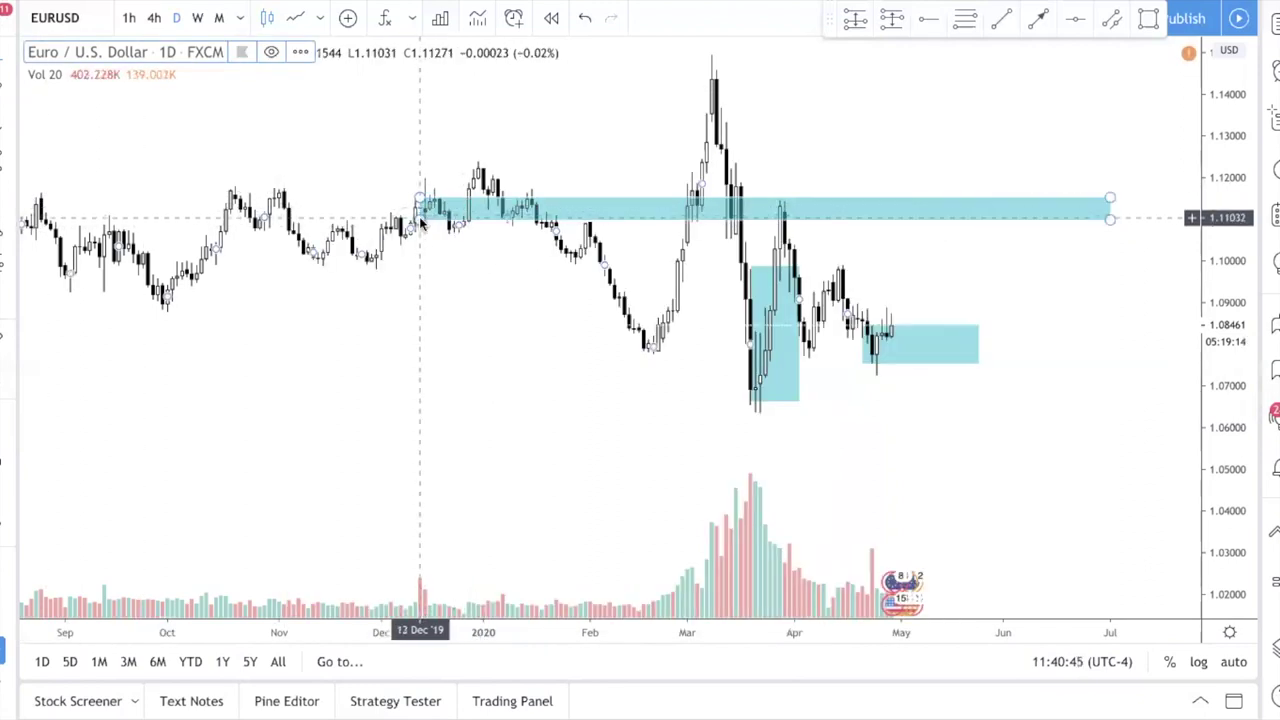
pyautogui.press('Delete')
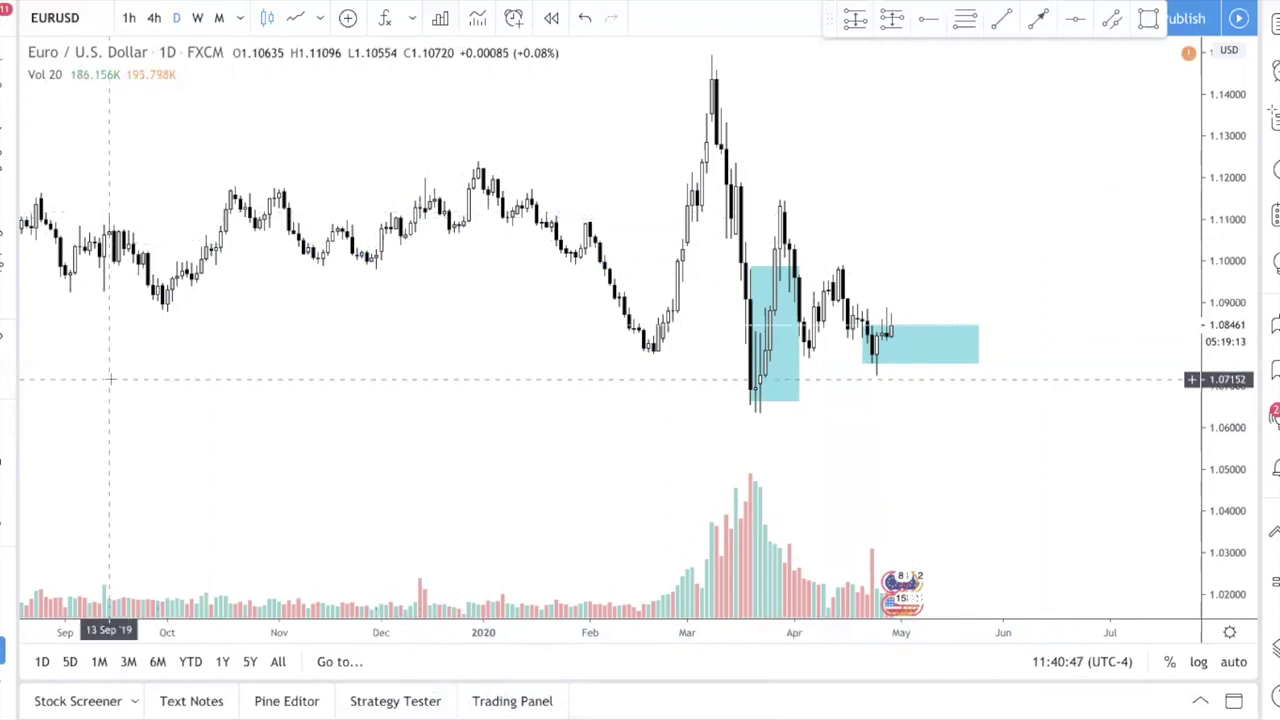
# Mark a wide area of interest with a rectangle from 11 September 2019 to 21 May 2020, about 1.09250 to 1.10829.
pyautogui.click(103, 292)
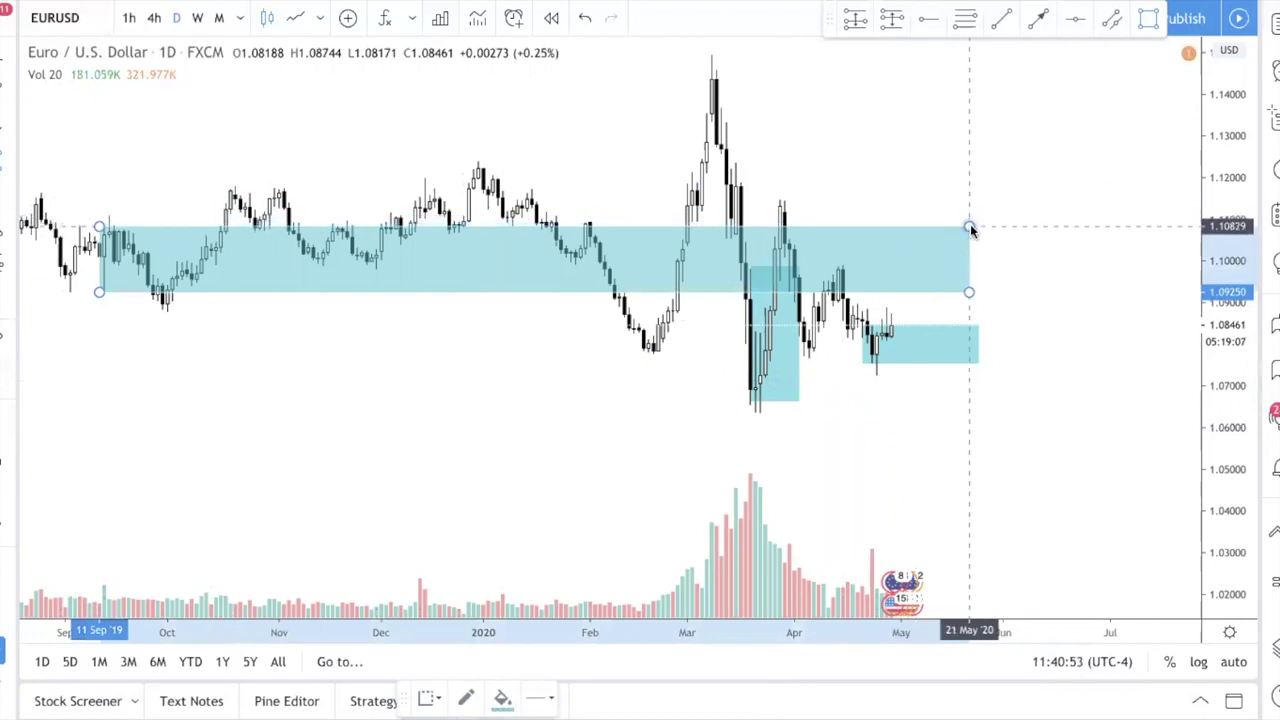
pyautogui.click(969, 228)
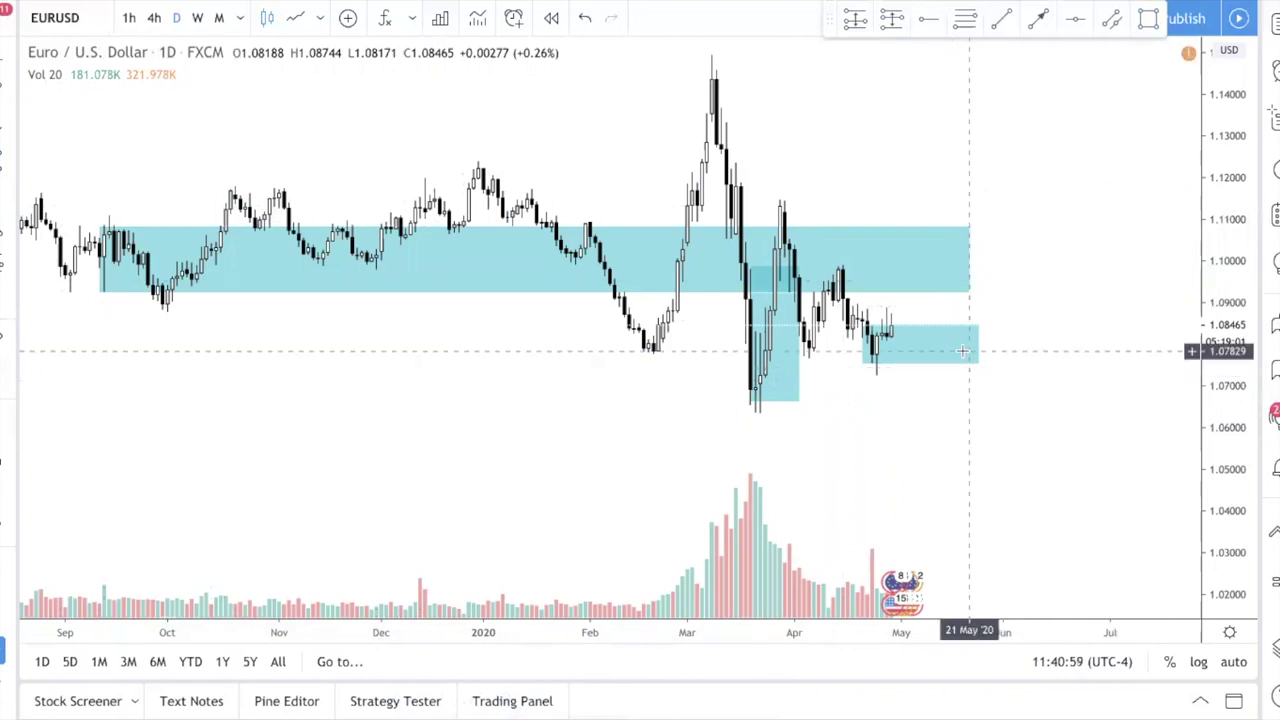
# Sketch a bearish forecast with three arrows from the latest candle: down to about 1.06137, up to about 1.08032, and down again.
pyautogui.click(1037, 18)
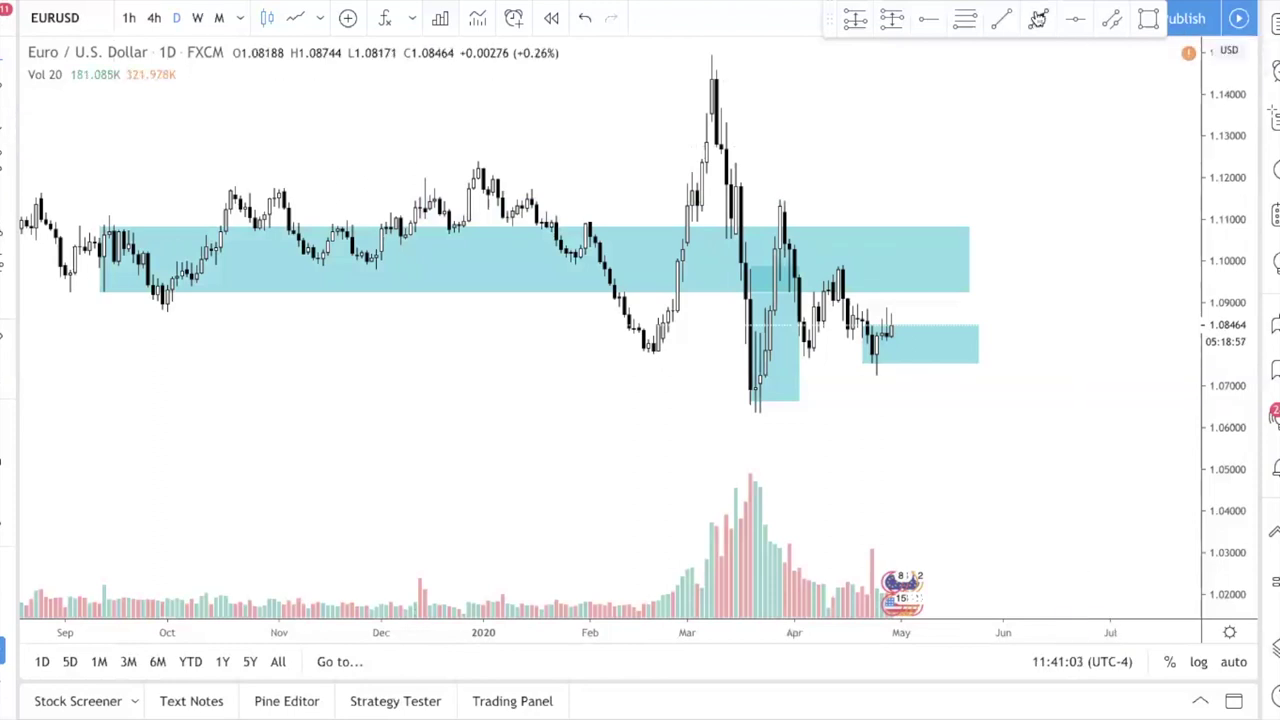
pyautogui.moveTo(911, 393); pyautogui.dragTo(918, 420)
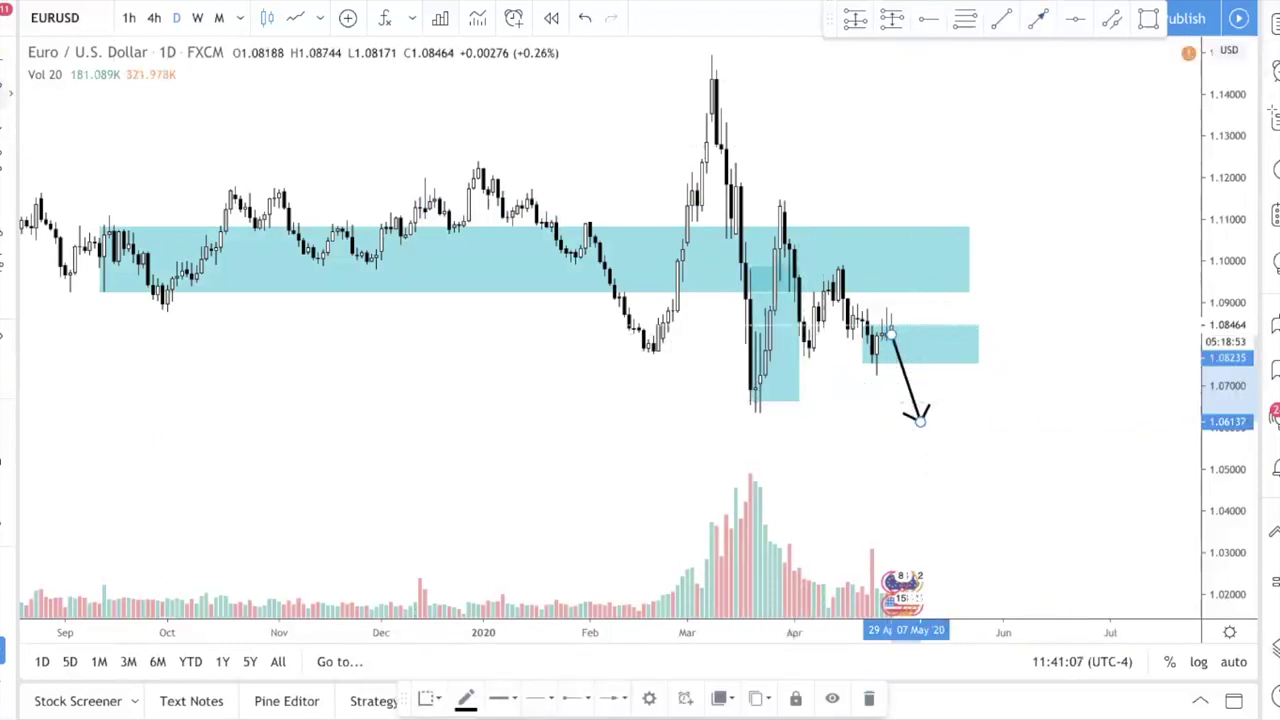
pyautogui.moveTo(920, 417); pyautogui.dragTo(932, 345)
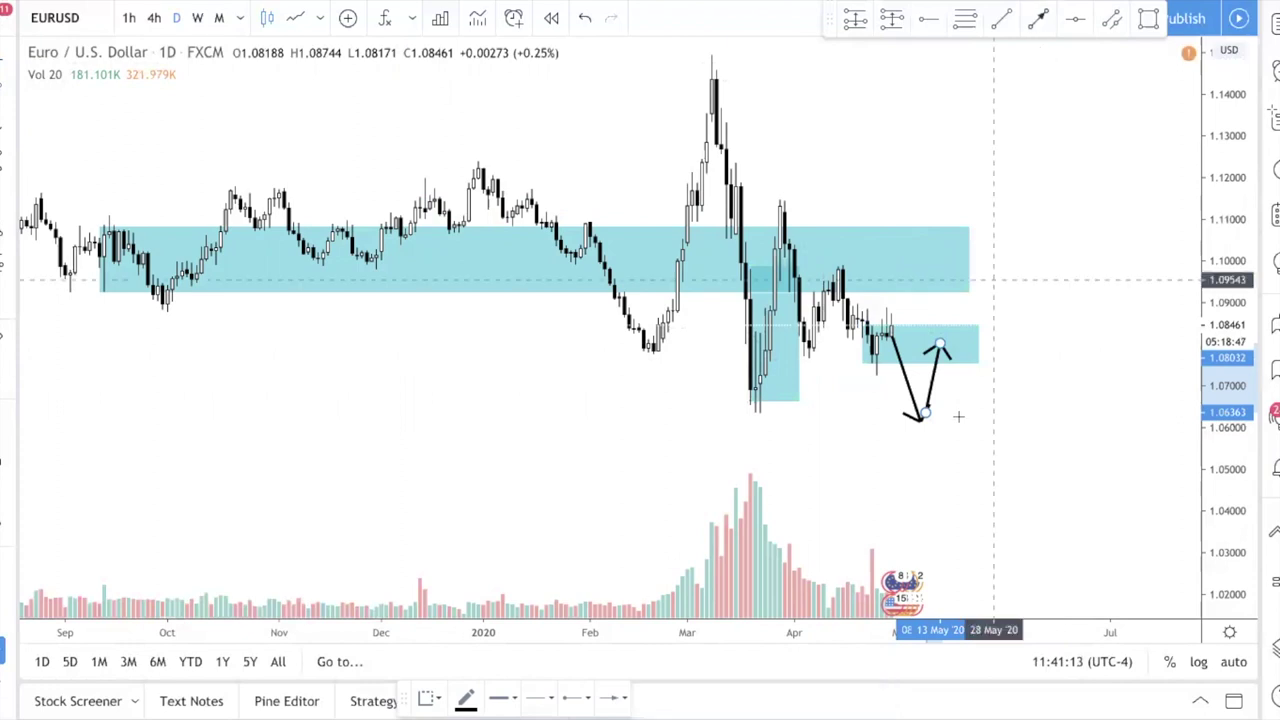
pyautogui.moveTo(940, 349); pyautogui.dragTo(979, 433)
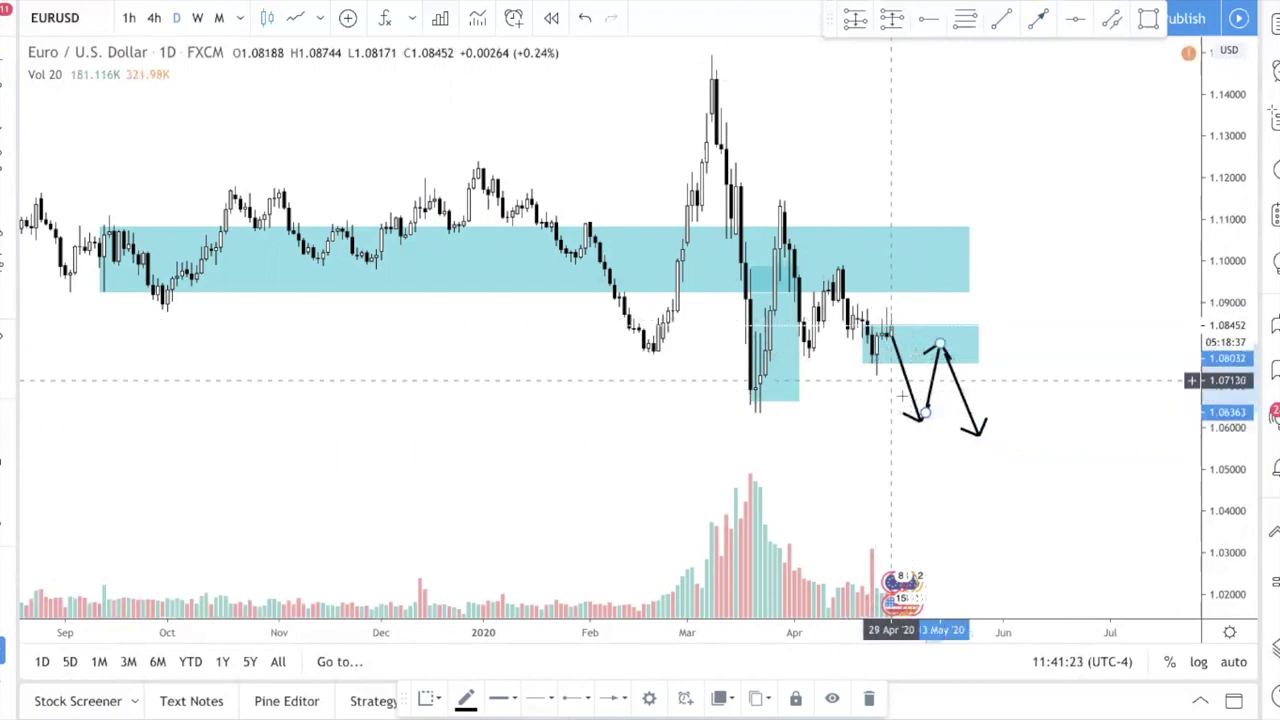
# Delete the three bearish forecast arrows.
pyautogui.press('Delete')
pyautogui.click(918, 410)
pyautogui.press('Delete')
pyautogui.click(968, 415)
pyautogui.press('Delete')
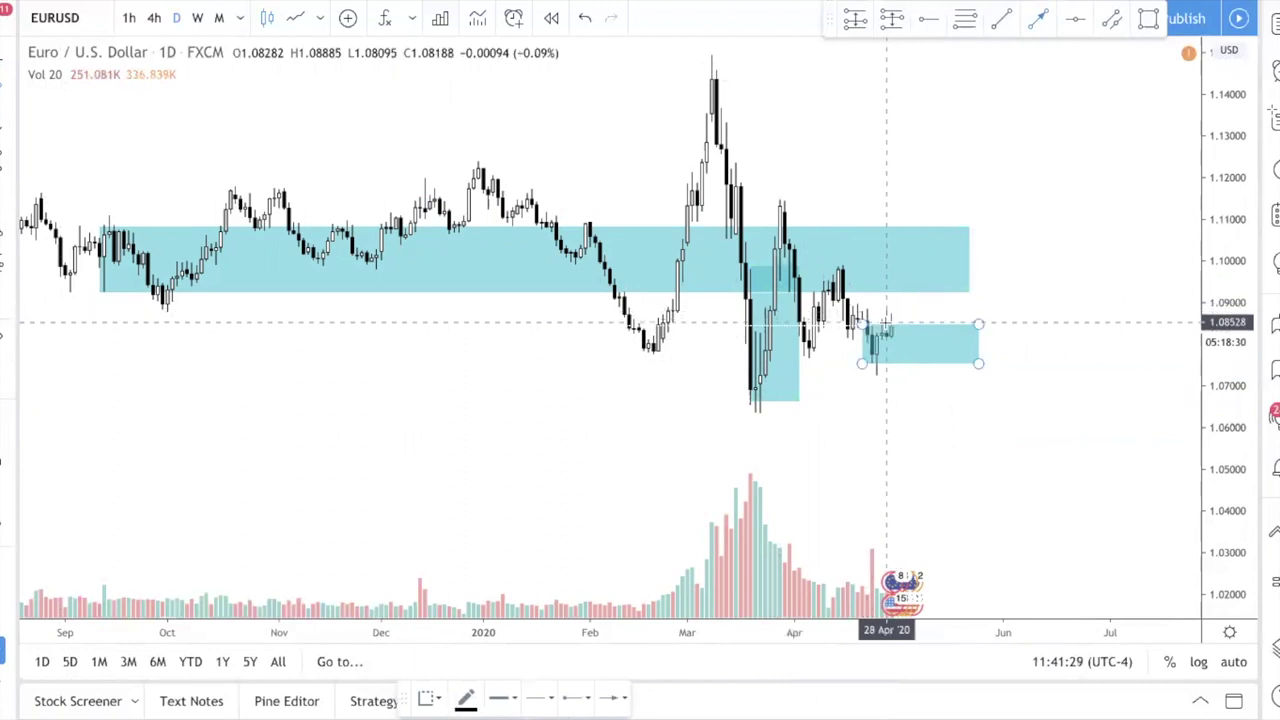
# Draw a bullish forecast arrow from about 1.08505 at the latest candles up into the wide area of interest at about 1.10423.
pyautogui.click(886, 323)
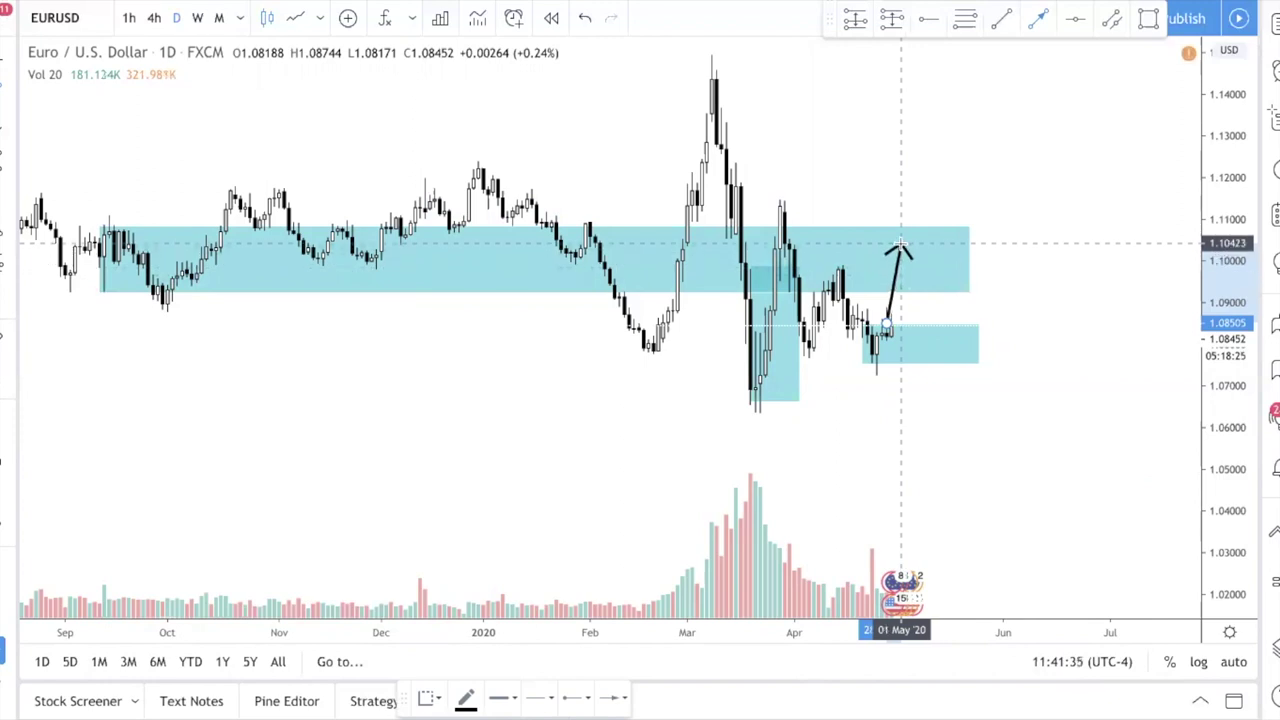
pyautogui.click(901, 243)
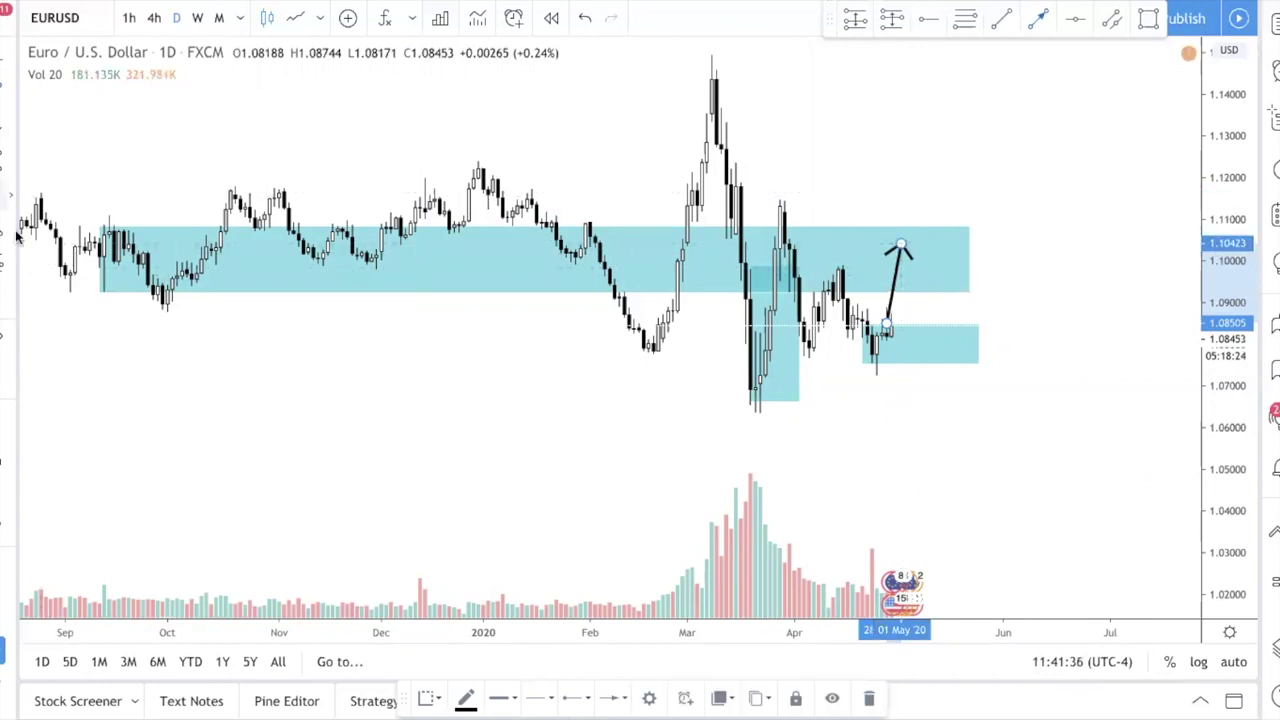
pyautogui.click(141, 228)
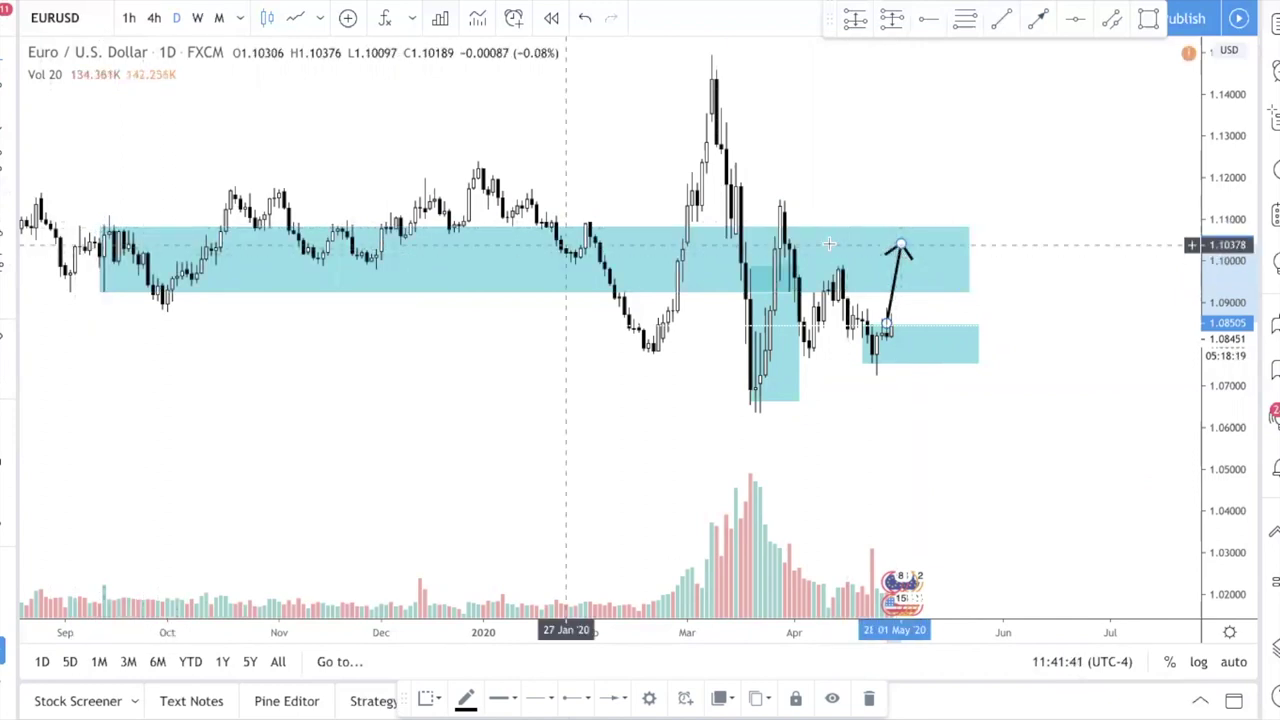
pyautogui.click(900, 258)
pyautogui.click(790, 270)
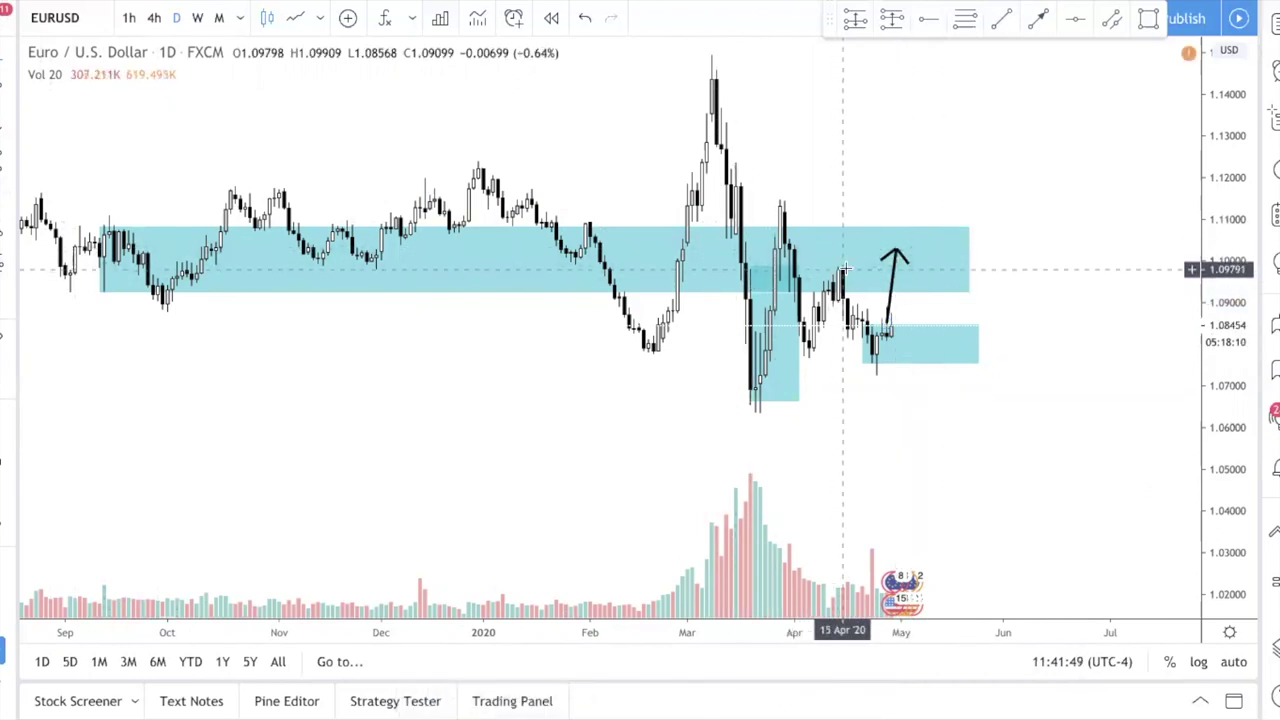
# Remove all drawings from the EURUSD chart and display the price as a line chart.
pyautogui.rightClick(655, 136)
pyautogui.click(760, 502)
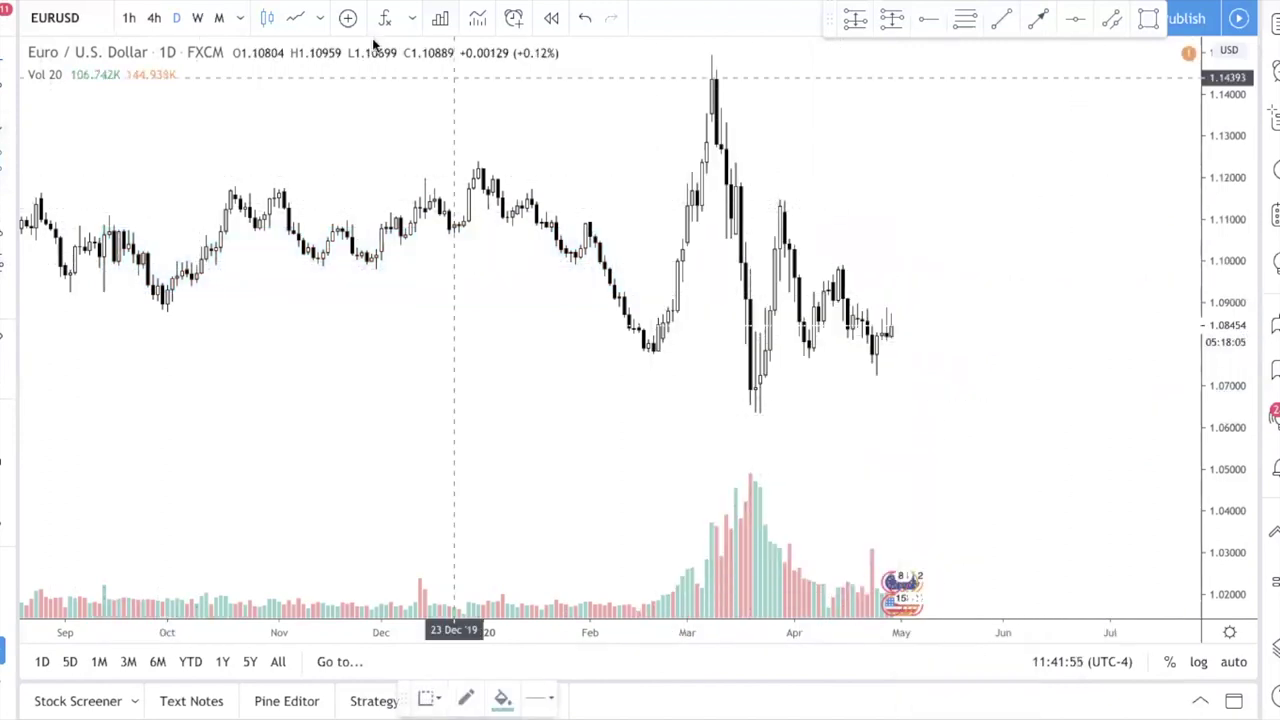
pyautogui.click(295, 18)
# Mark the early-April and late-April lows with small rectangles and draw arrows forecasting a rise to about 1.107 and a pullback.
pyautogui.moveTo(783, 331); pyautogui.dragTo(887, 366)
pyautogui.click(1050, 18)
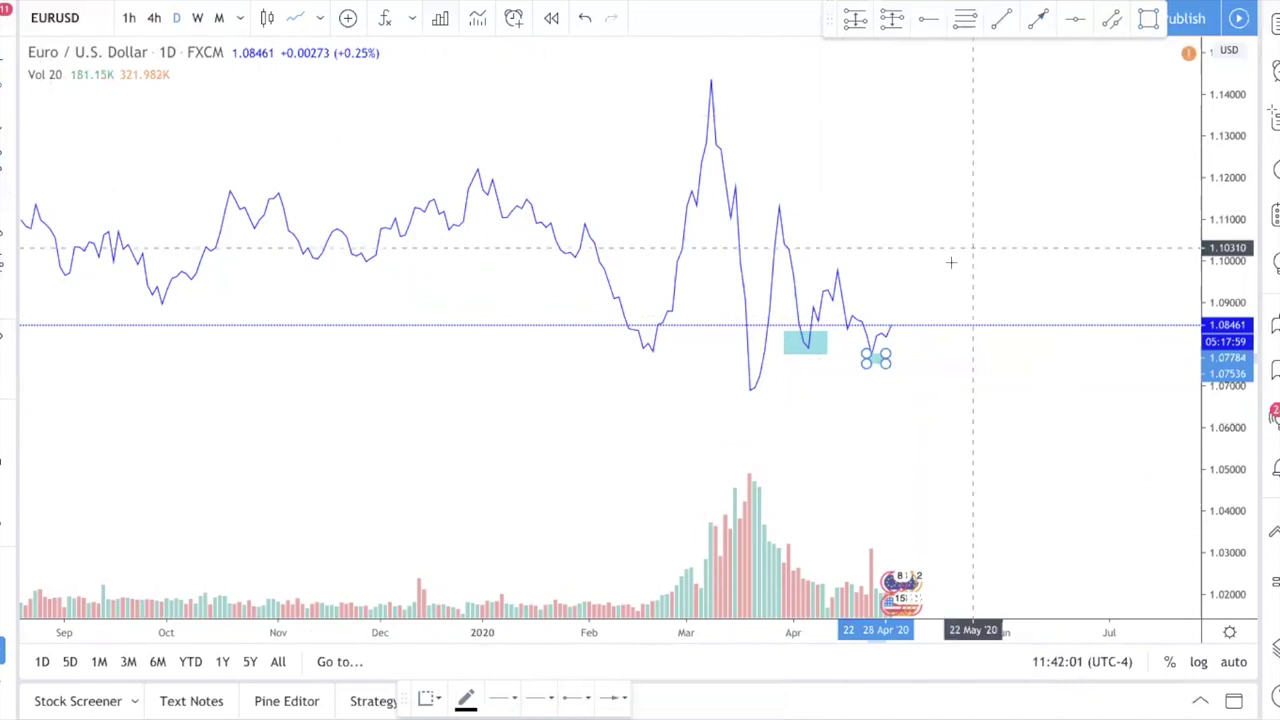
pyautogui.moveTo(889, 335); pyautogui.dragTo(909, 236)
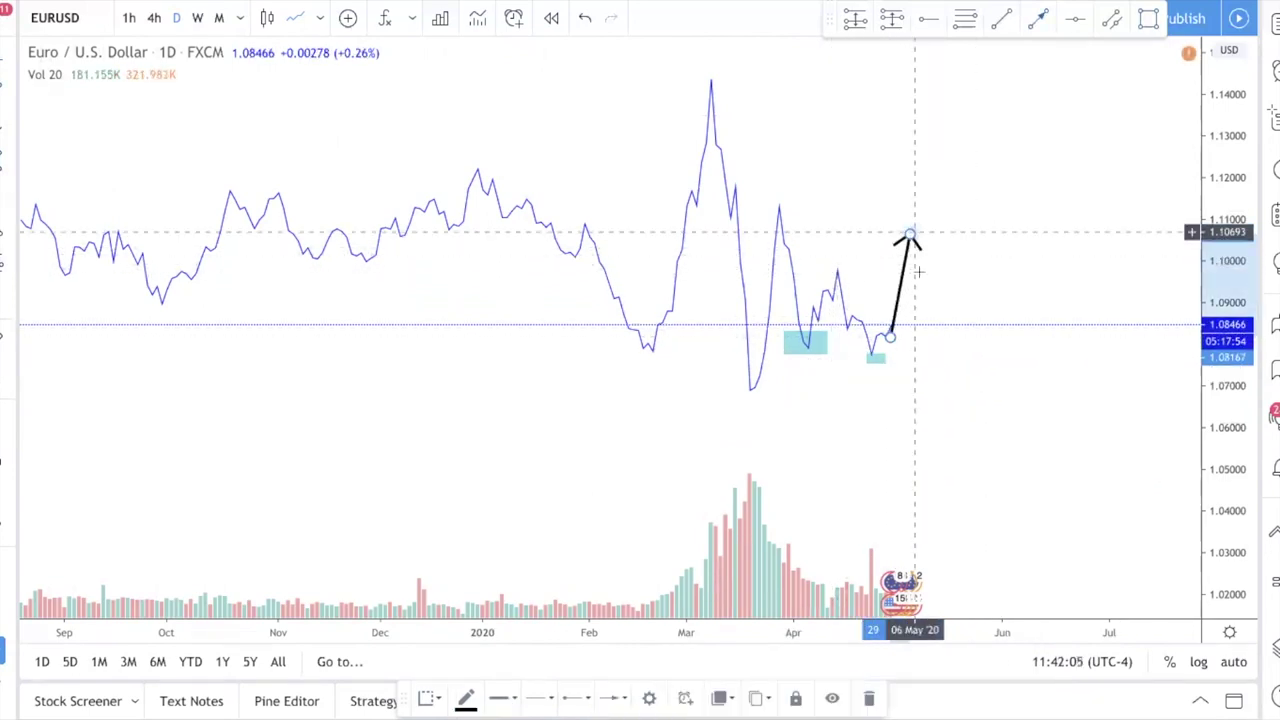
pyautogui.moveTo(912, 237); pyautogui.dragTo(936, 304)
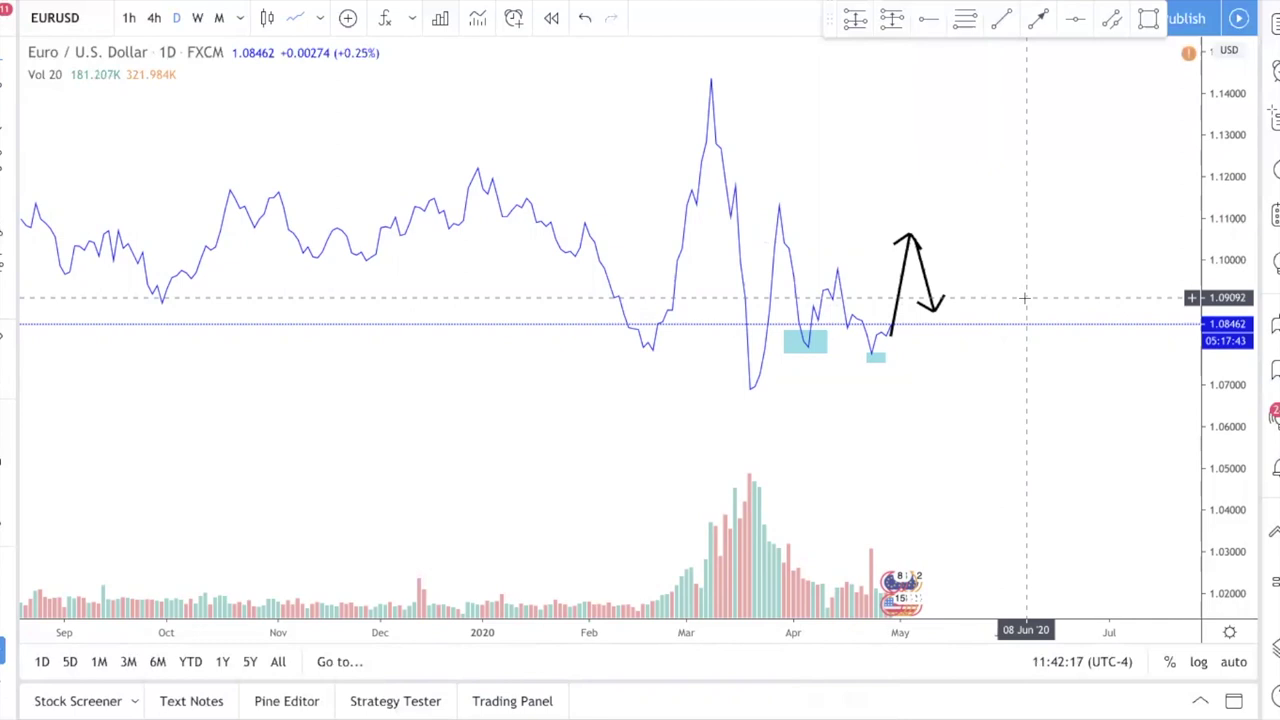
# Restore the candlestick display and change the chart symbol to AUDUSD.
pyautogui.click(267, 18)
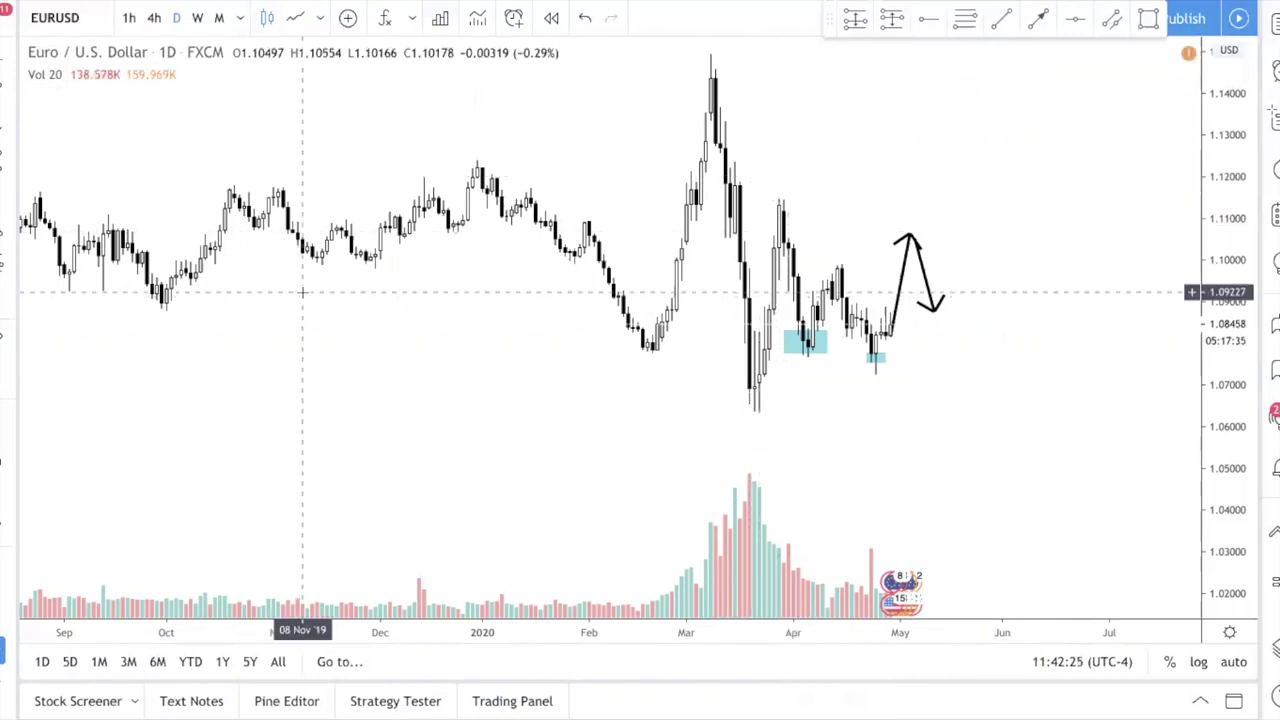
pyautogui.write('AUDUSD')
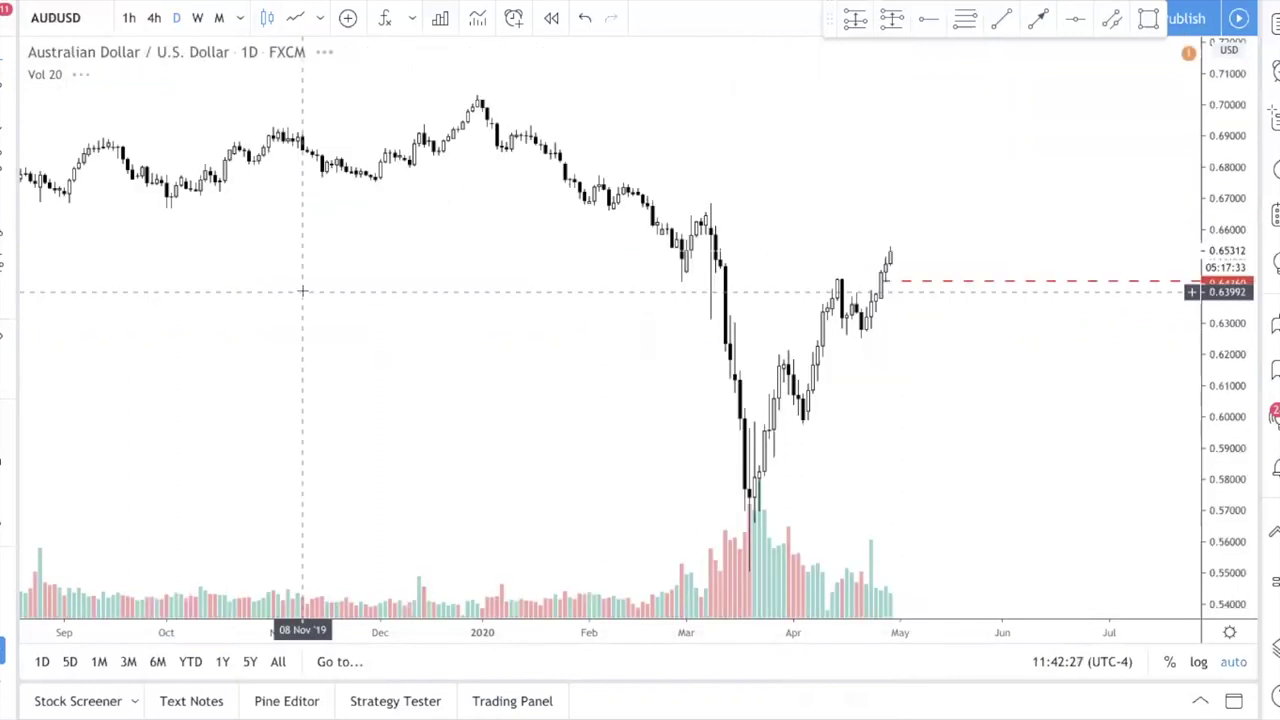
pyautogui.scroll(5, 668, 258)
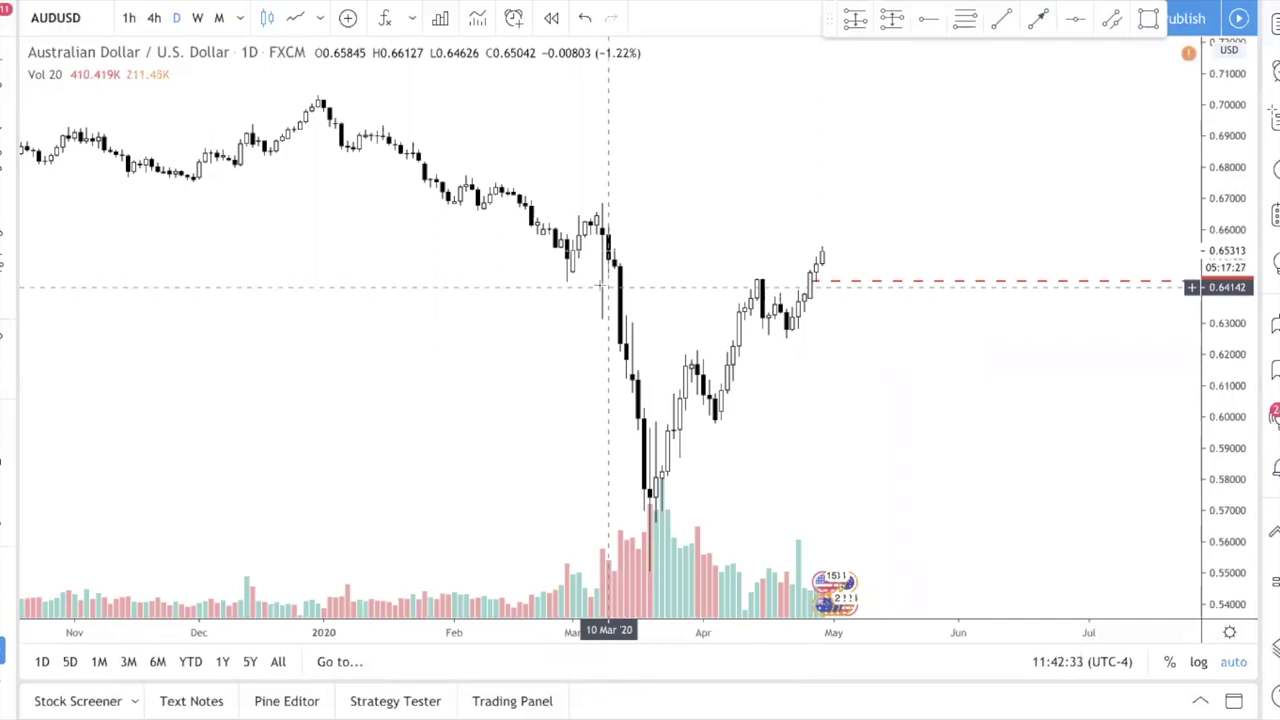
# Change the chart symbol to EURGBP and fit its daily swings into a wider price range.
pyautogui.write('EURGBP')
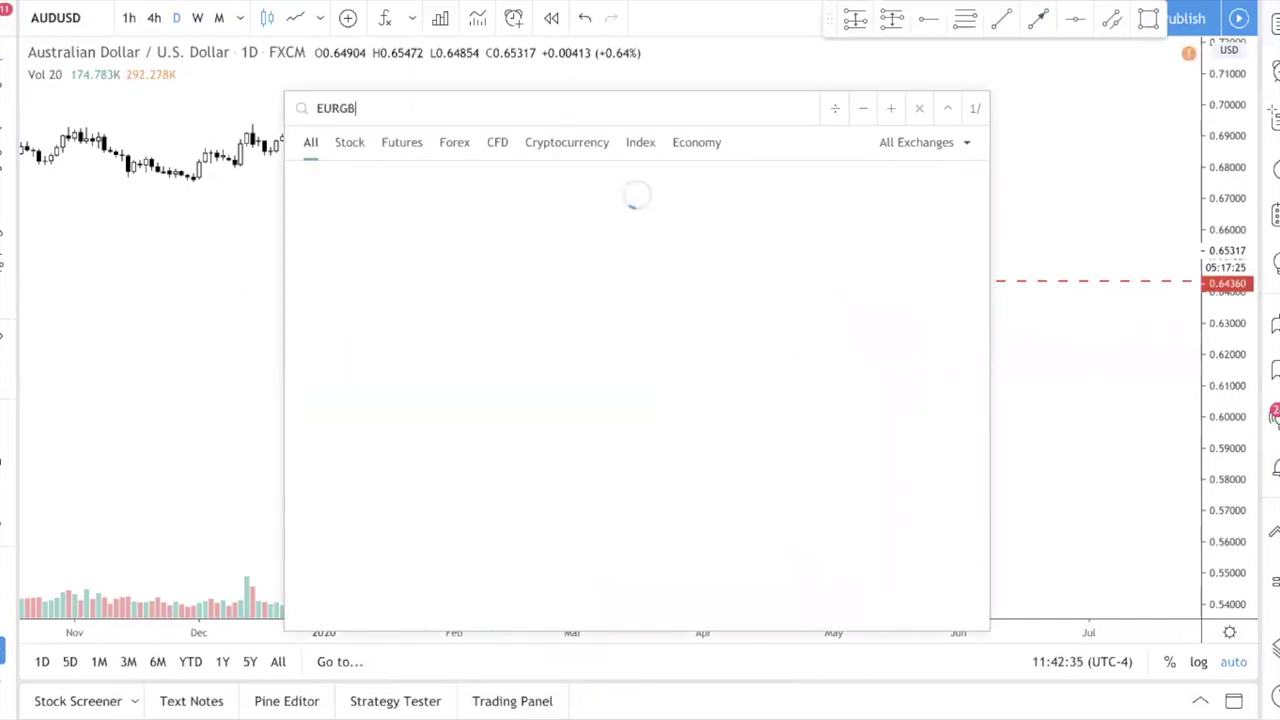
pyautogui.press('Return')
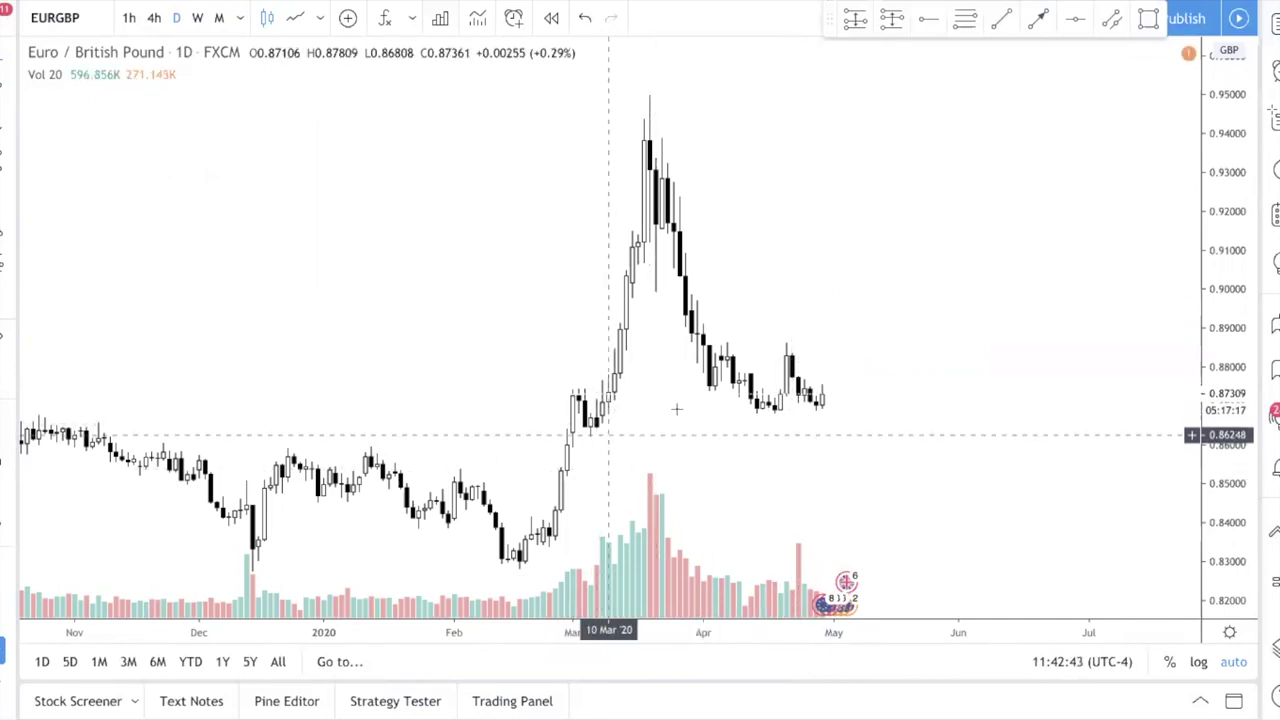
pyautogui.moveTo(1217, 283); pyautogui.dragTo(1203, 403)
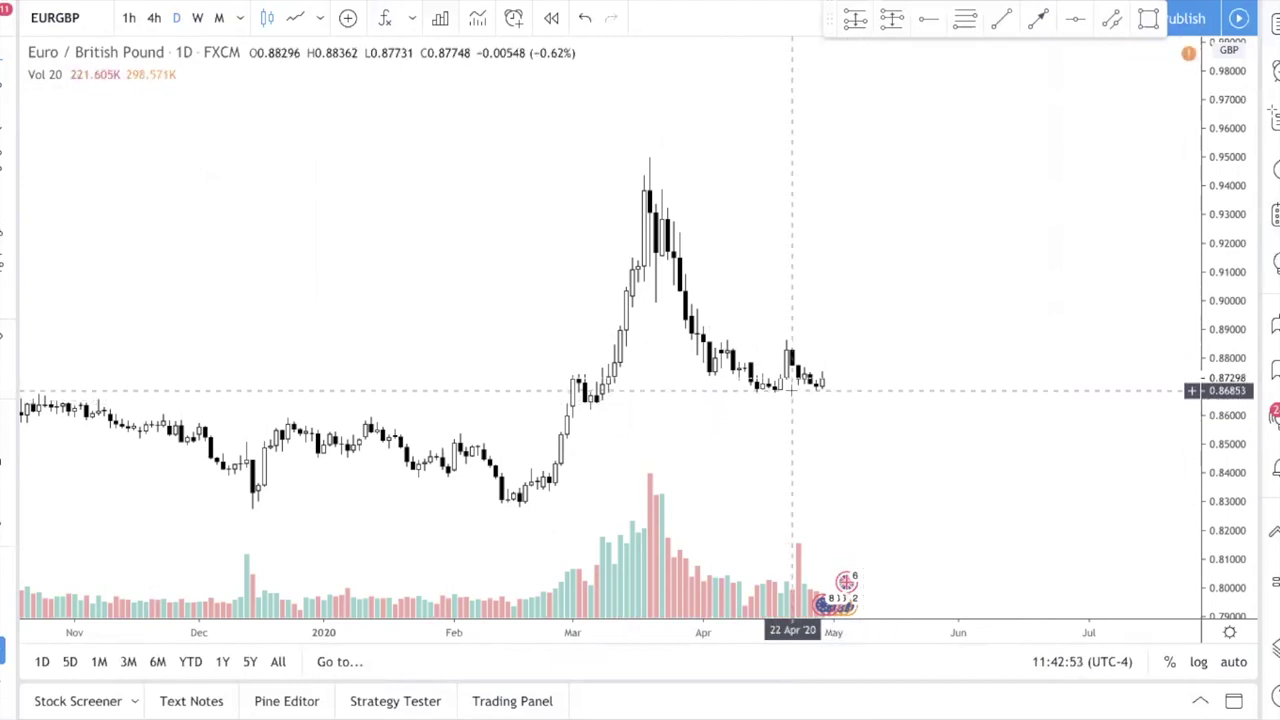
# Display EURGBP as a line chart and mark its mid-March 2020 high with a rectangle at about 0.93270 to 0.94219.
pyautogui.click(296, 20)
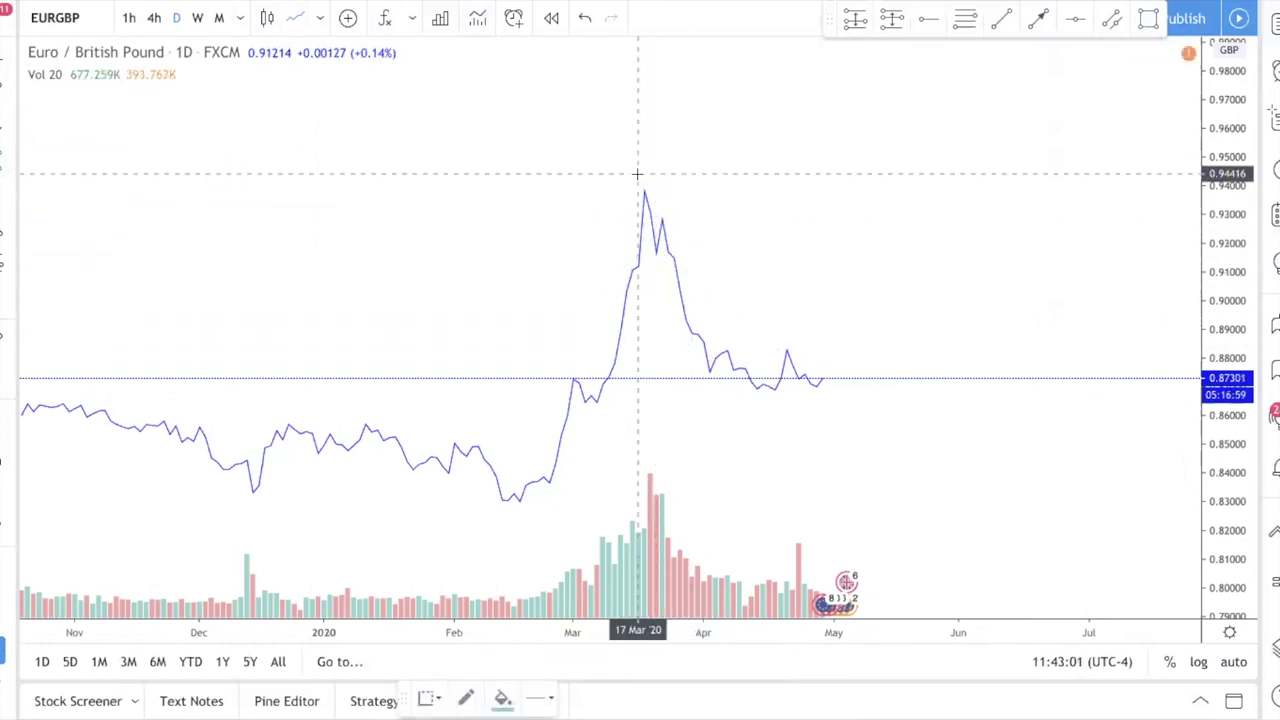
pyautogui.moveTo(637, 180); pyautogui.dragTo(673, 207)
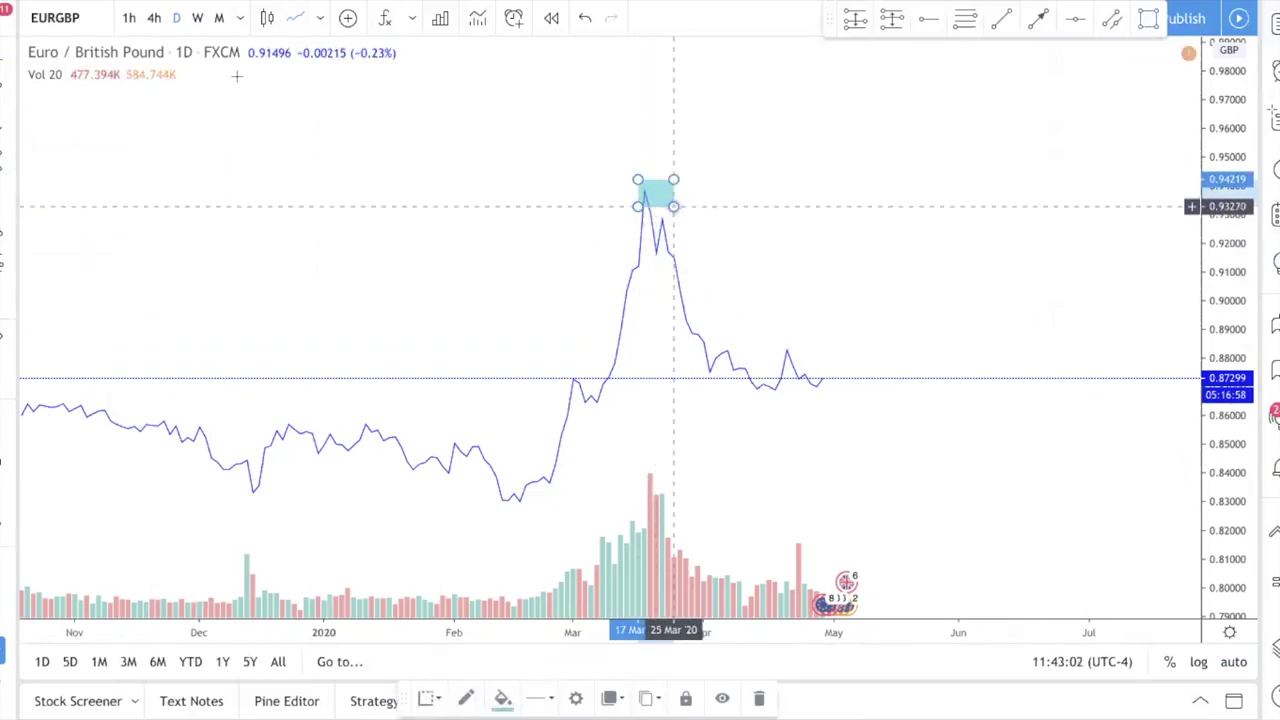
# Mark the early-April low, early-April high and mid-April low with rectangles at about 0.87443–0.87934, 0.88163–0.88621 and 0.86166–0.87214.
pyautogui.click(697, 360)
pyautogui.click(705, 367)
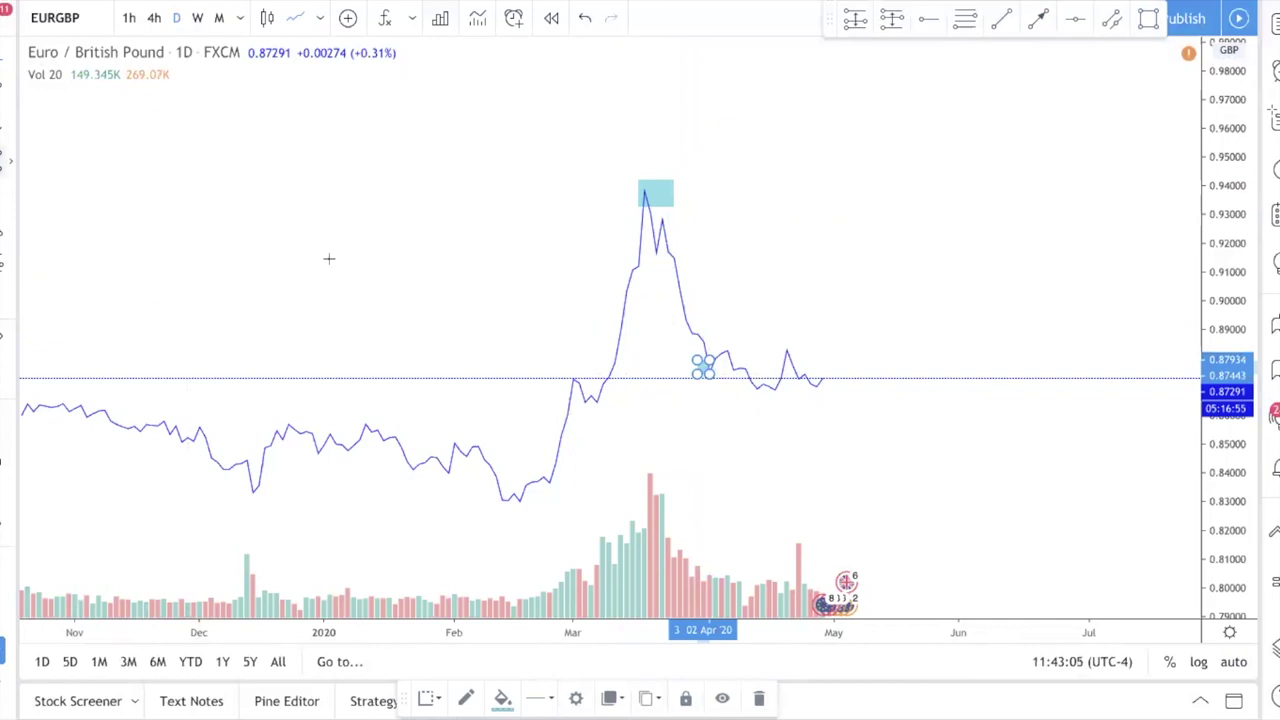
pyautogui.click(720, 340)
pyautogui.click(752, 354)
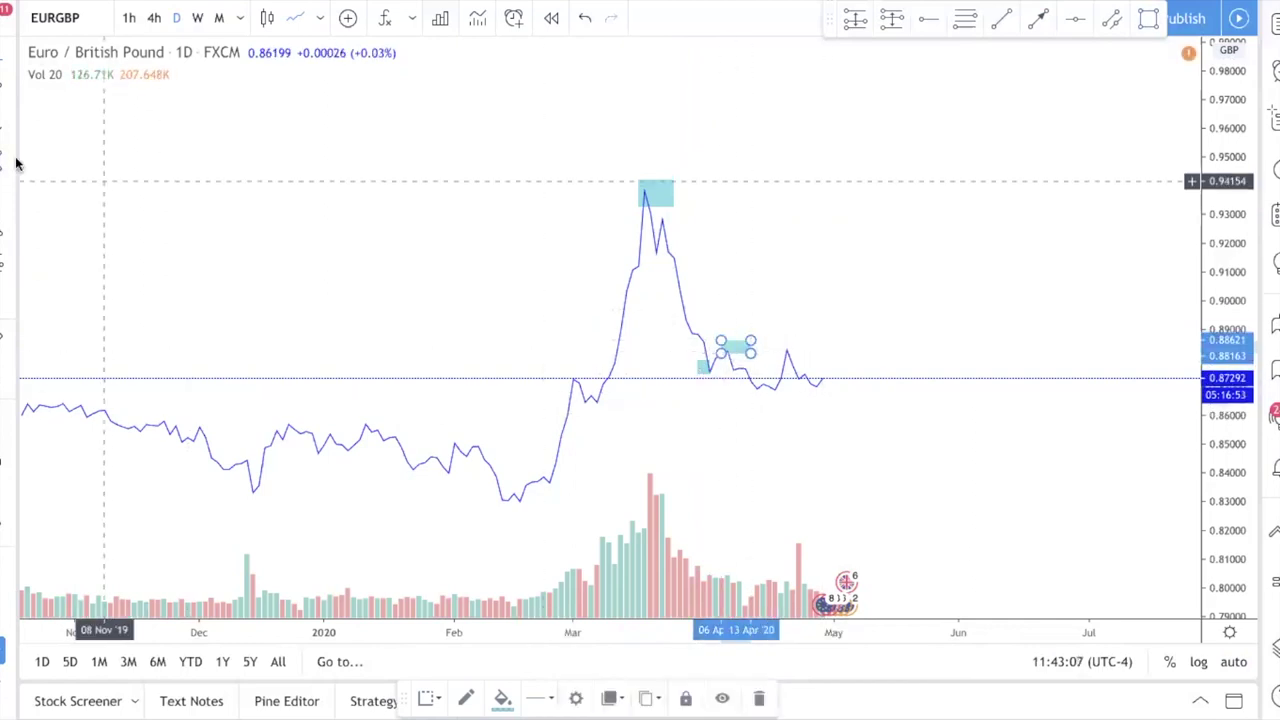
pyautogui.click(751, 380)
pyautogui.click(804, 410)
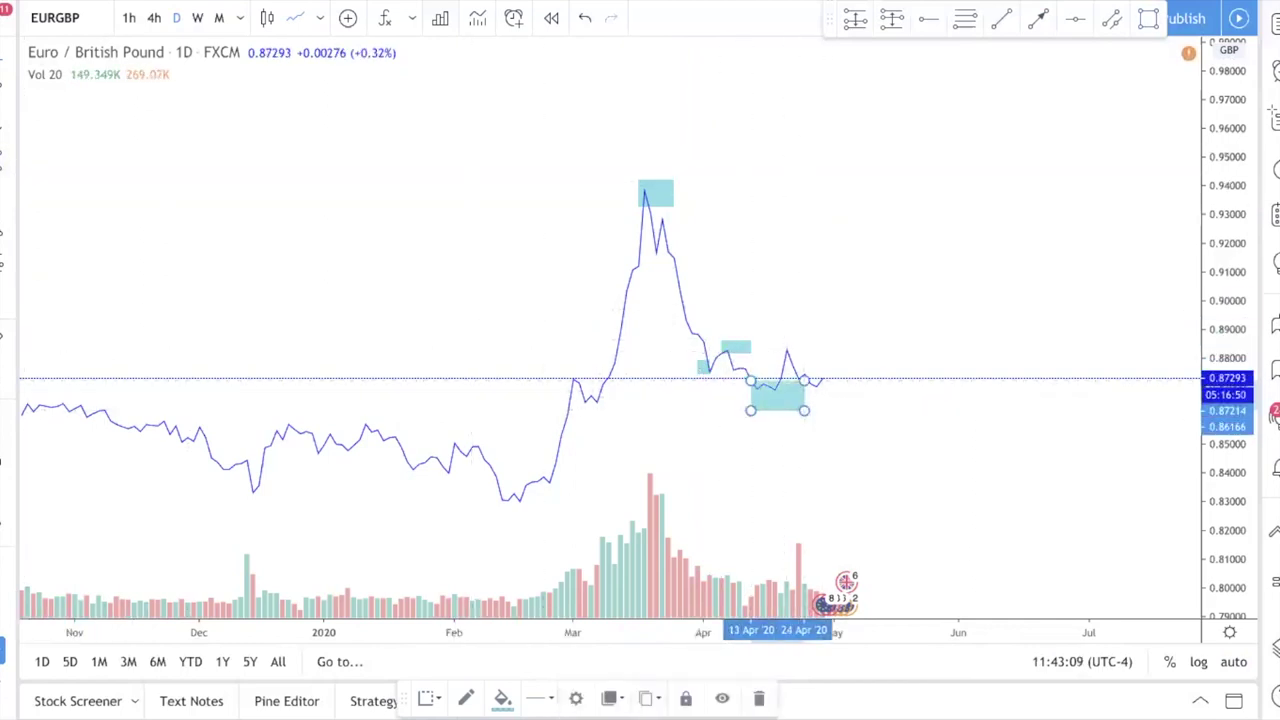
# Restore the candlestick display and delete the rectangles marking the March and April swing highs and lows.
pyautogui.click(267, 17)
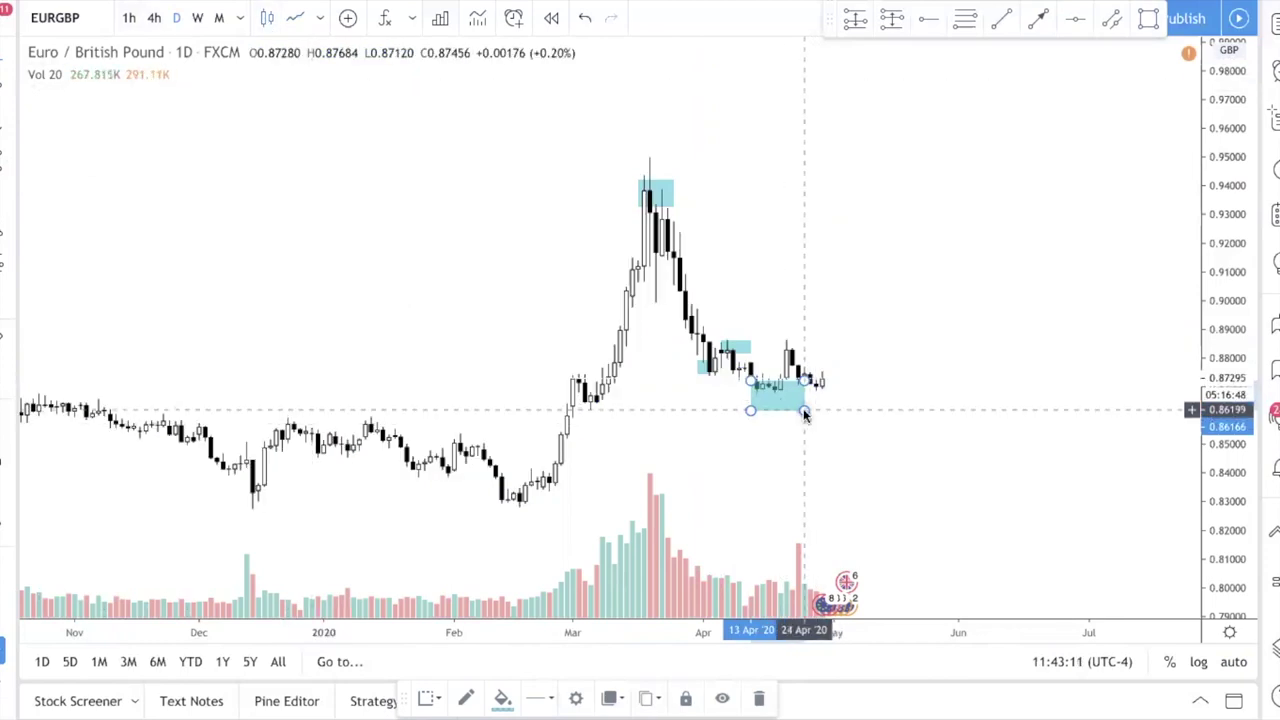
pyautogui.press('Delete')
pyautogui.click(744, 352)
pyautogui.press('Delete')
pyautogui.click(668, 197)
pyautogui.press('Delete')
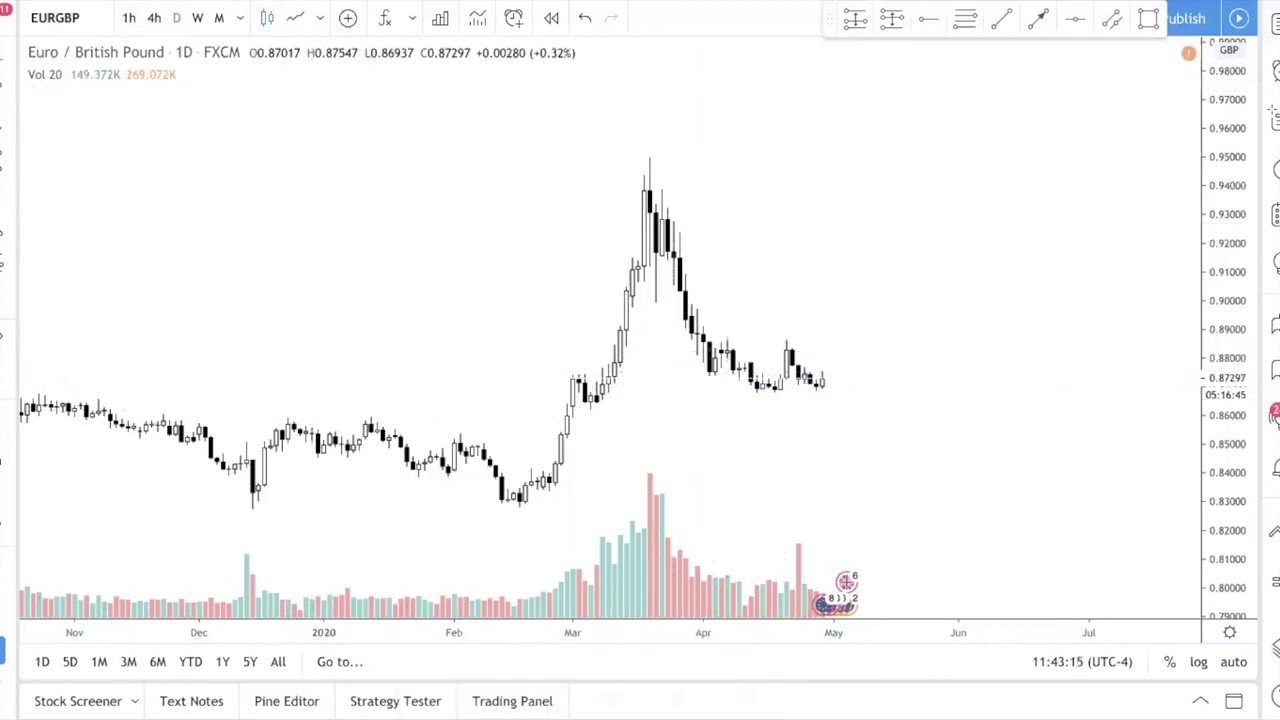
# Draw a rectangle over the March peak from 19 Mar to 21 May 2020, spanning about 0.913 to 0.950 up to the wick high.
pyautogui.click(650, 262)
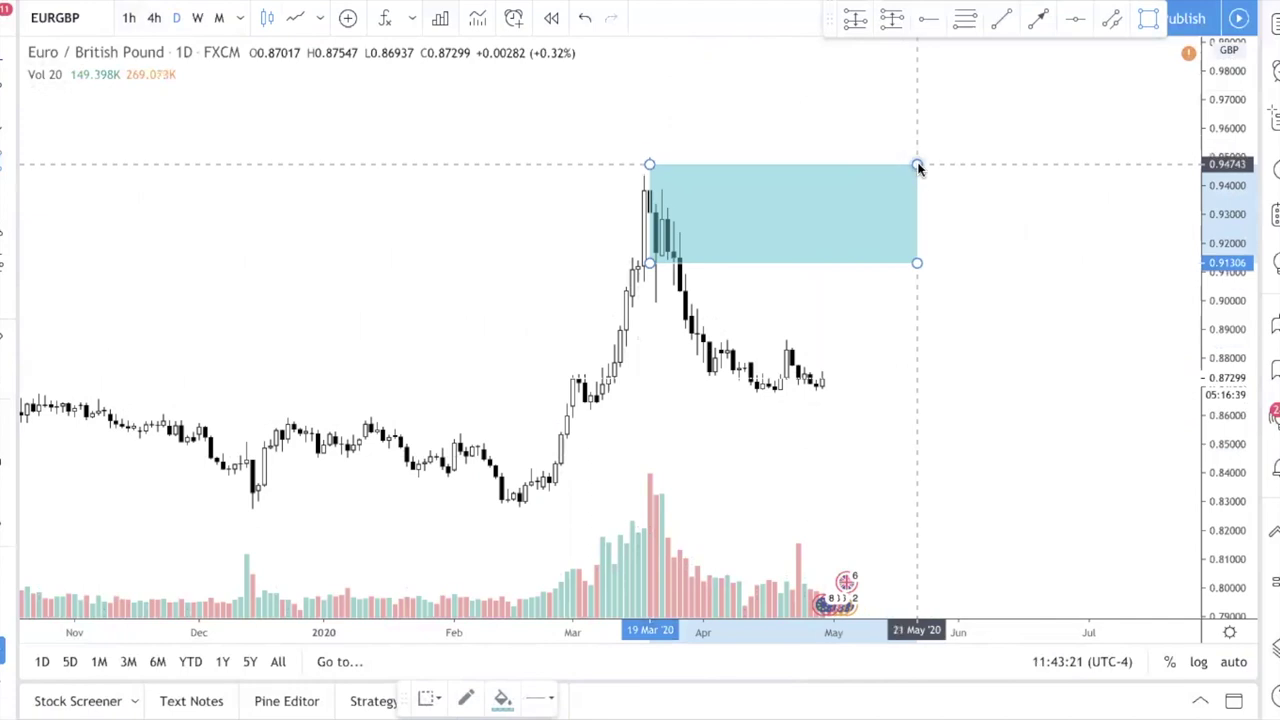
pyautogui.click(917, 164)
pyautogui.click(956, 215)
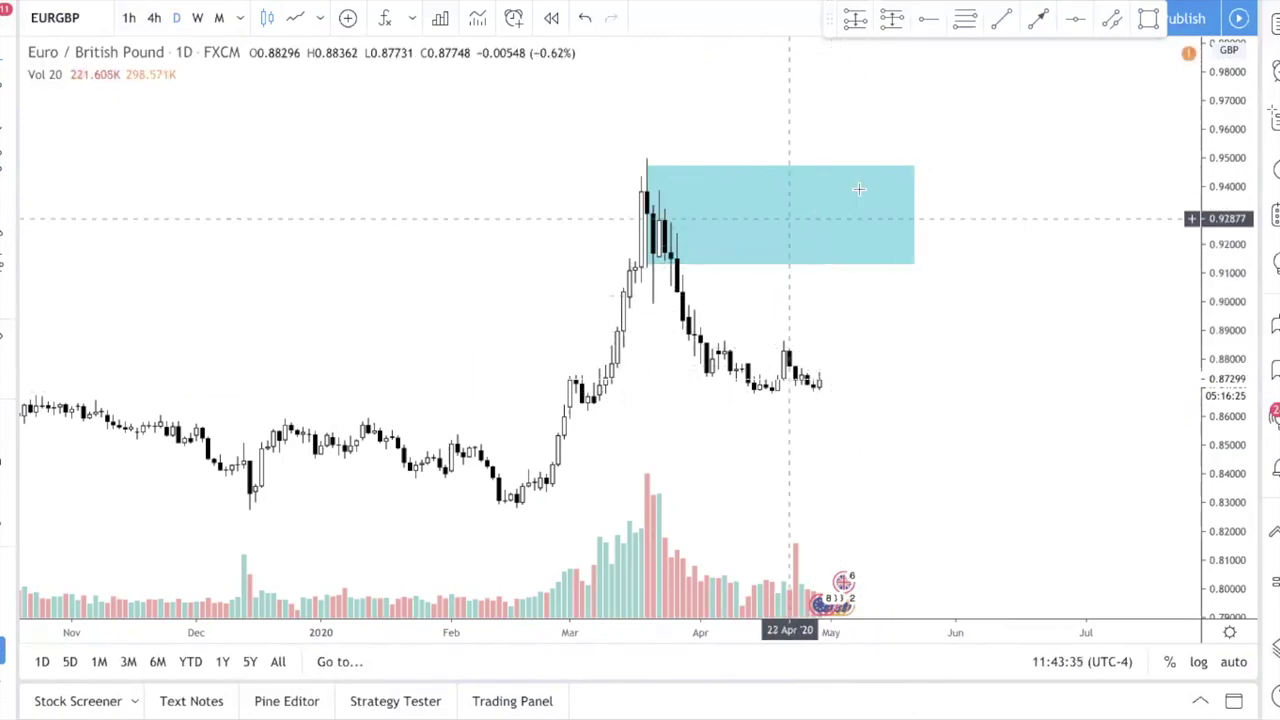
pyautogui.moveTo(911, 164); pyautogui.dragTo(914, 158)
pyautogui.click(991, 181)
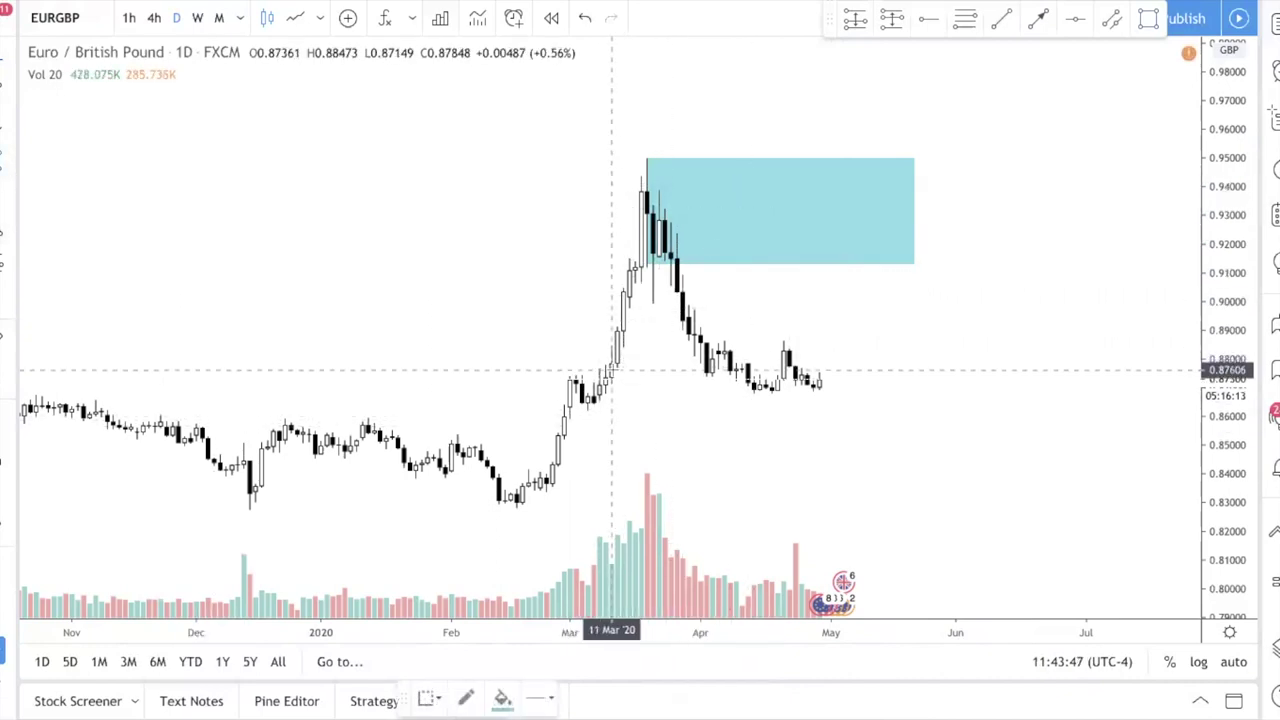
# Draw a lower rectangle from 6 Mar to 27 May 2020 at about 0.865 to 0.877, starting at the early-March low.
pyautogui.moveTo(598, 369); pyautogui.dragTo(938, 404)
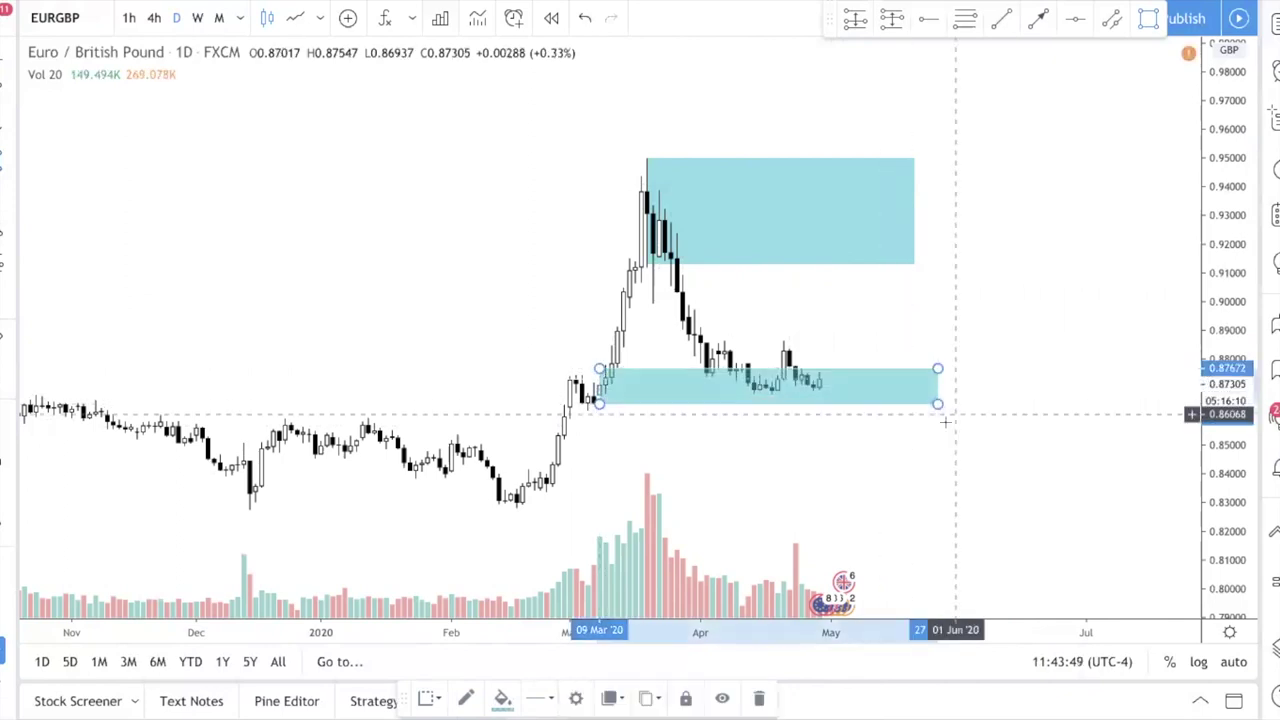
pyautogui.click(643, 428)
pyautogui.click(594, 400)
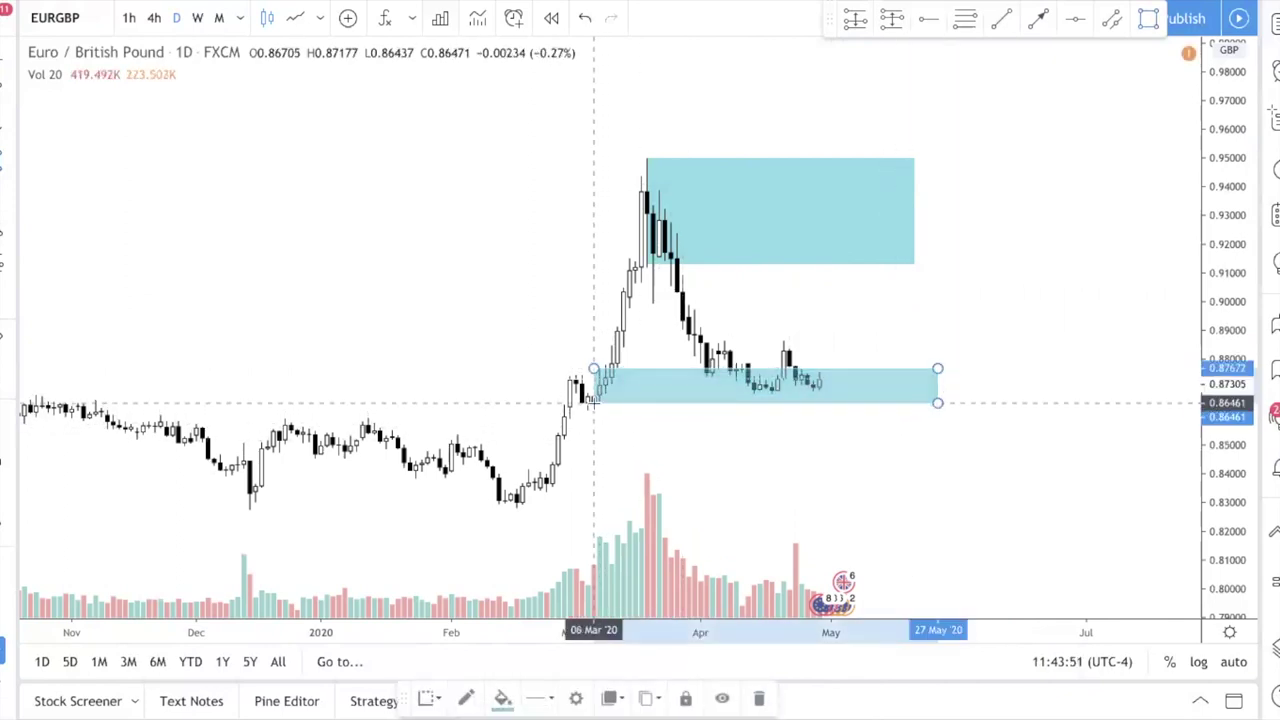
pyautogui.click(595, 415)
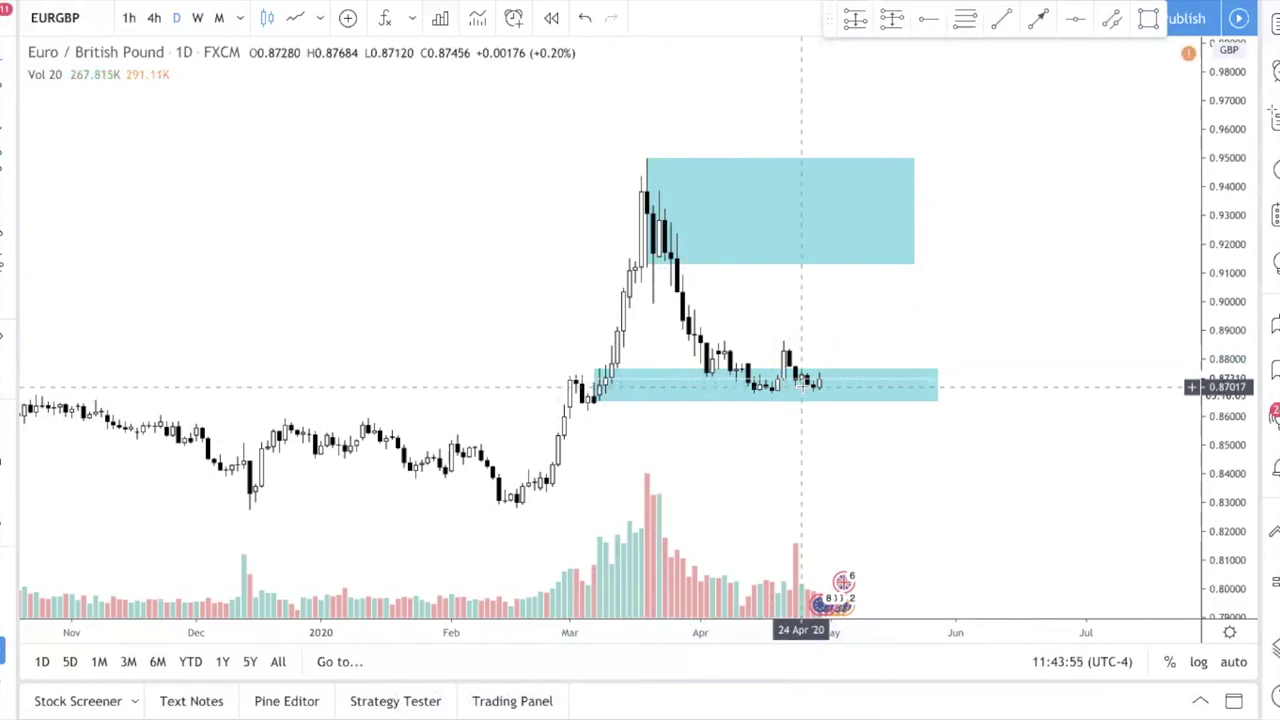
# Try arrows forecasting a drop to about 0.857 and a rebound to about 0.872, and remove both.
pyautogui.click(6, 127)
pyautogui.moveTo(825, 384); pyautogui.dragTo(842, 420)
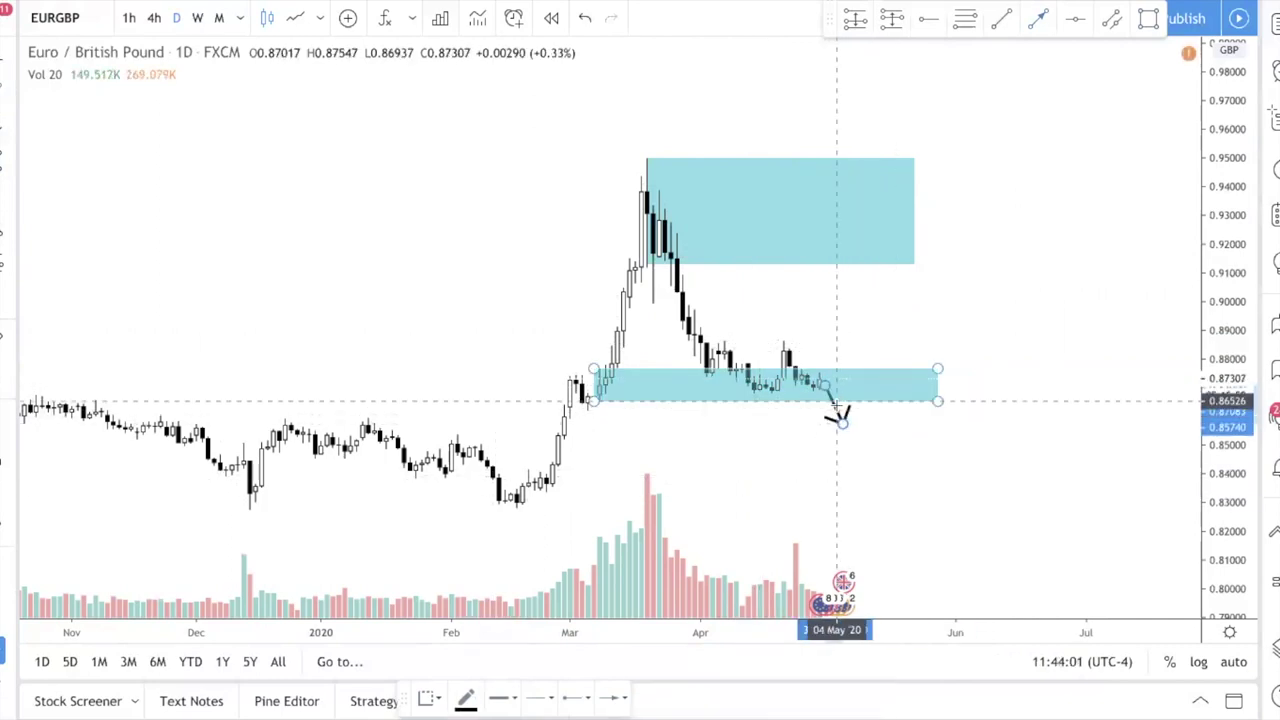
pyautogui.doubleClick(866, 383)
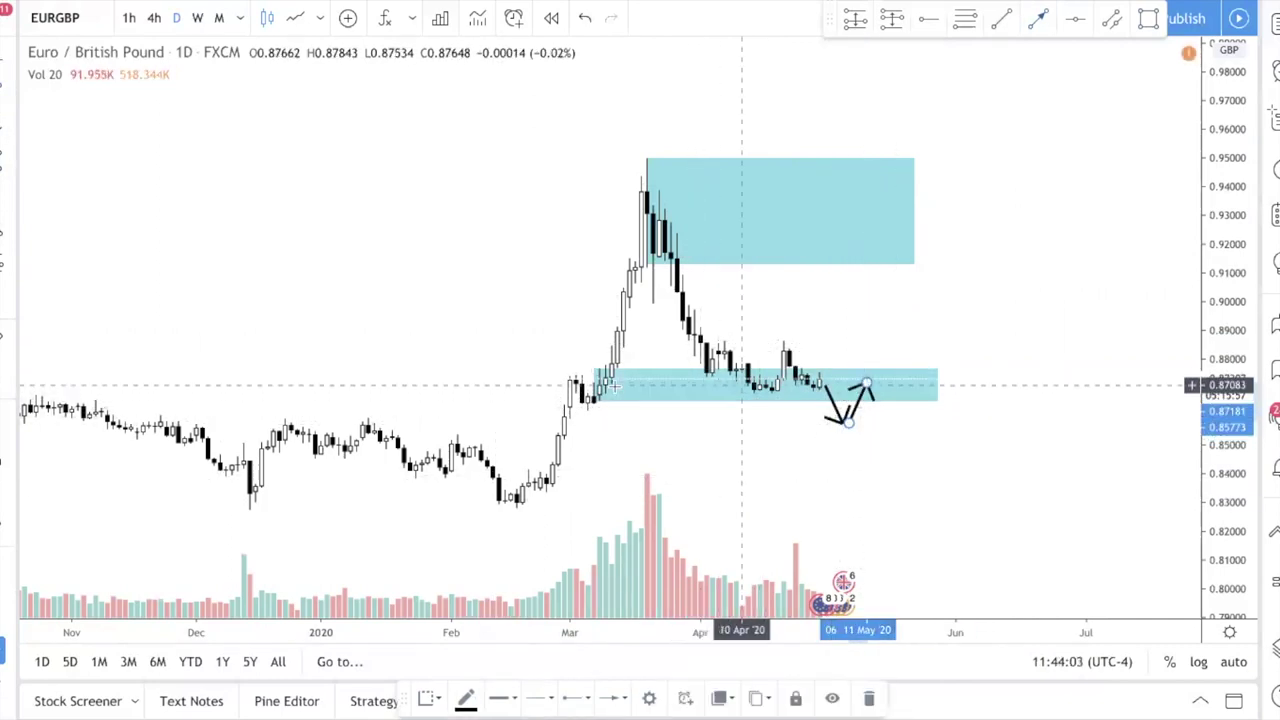
pyautogui.hotkey('ctrl', 'z')
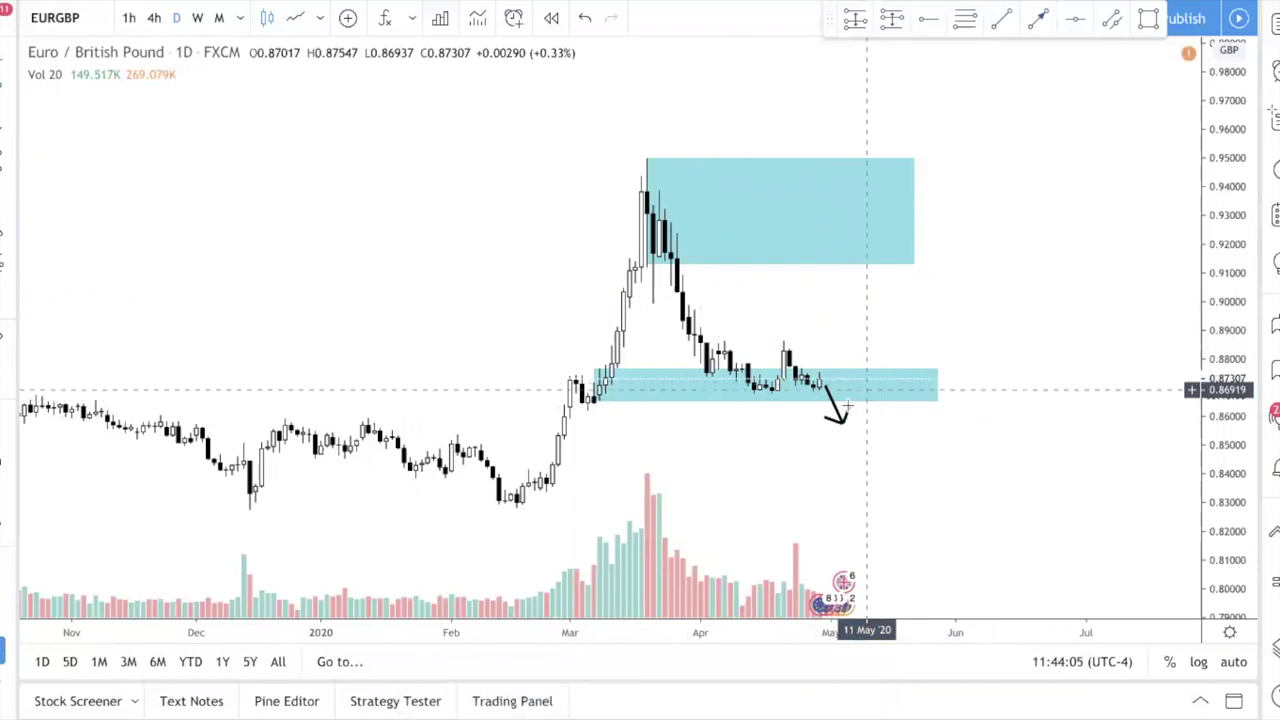
pyautogui.click(837, 414)
pyautogui.press('Delete')
# Mark a new area from 23 Apr 2020 at about 0.871 to 0.878 and shorten the lower March rectangle to end just before it.
pyautogui.scroll(1, 840, 416)
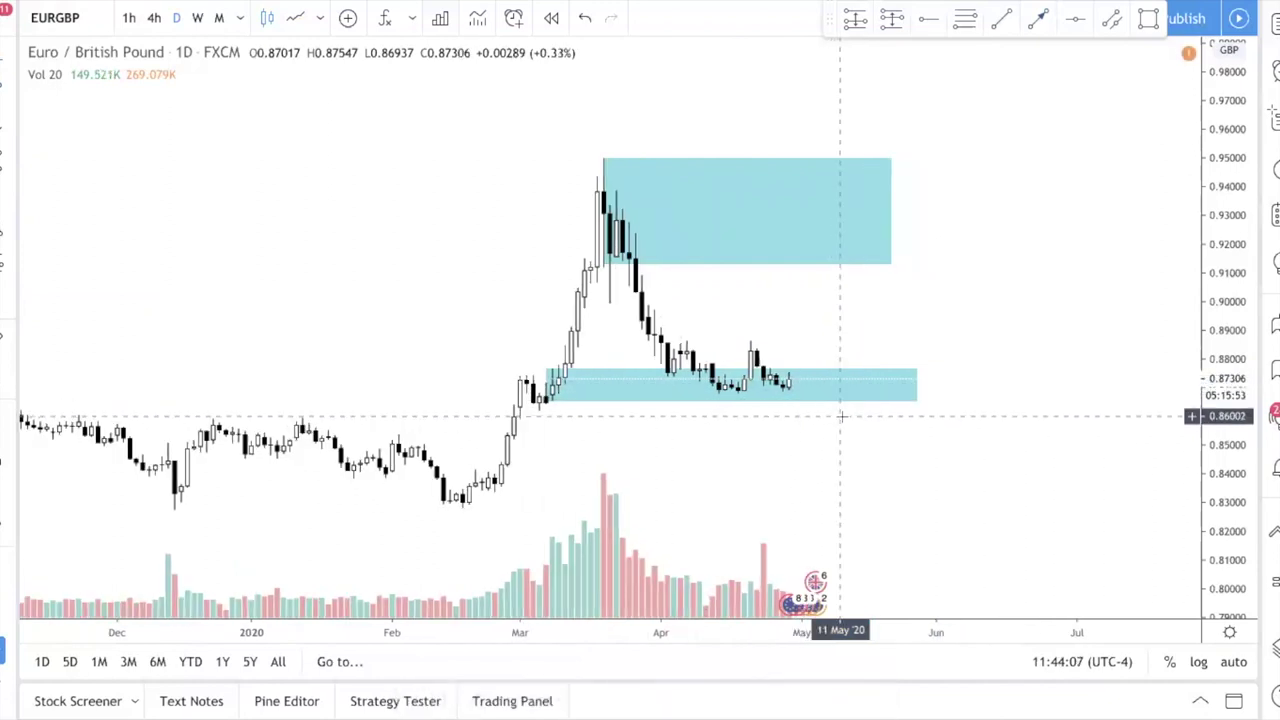
pyautogui.scroll(3, 841, 416)
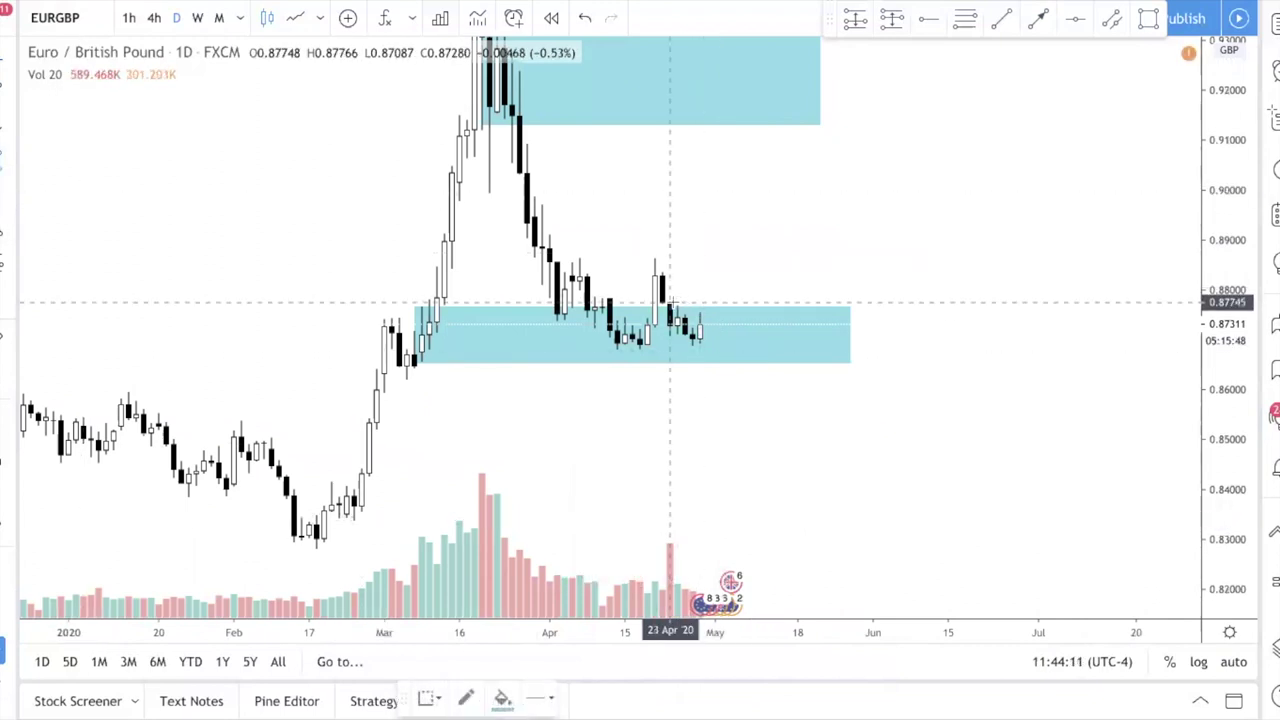
pyautogui.moveTo(669, 300)
pyautogui.mouseDown()
pyautogui.moveTo(834, 358)
pyautogui.moveTo(656, 366)
pyautogui.mouseUp()
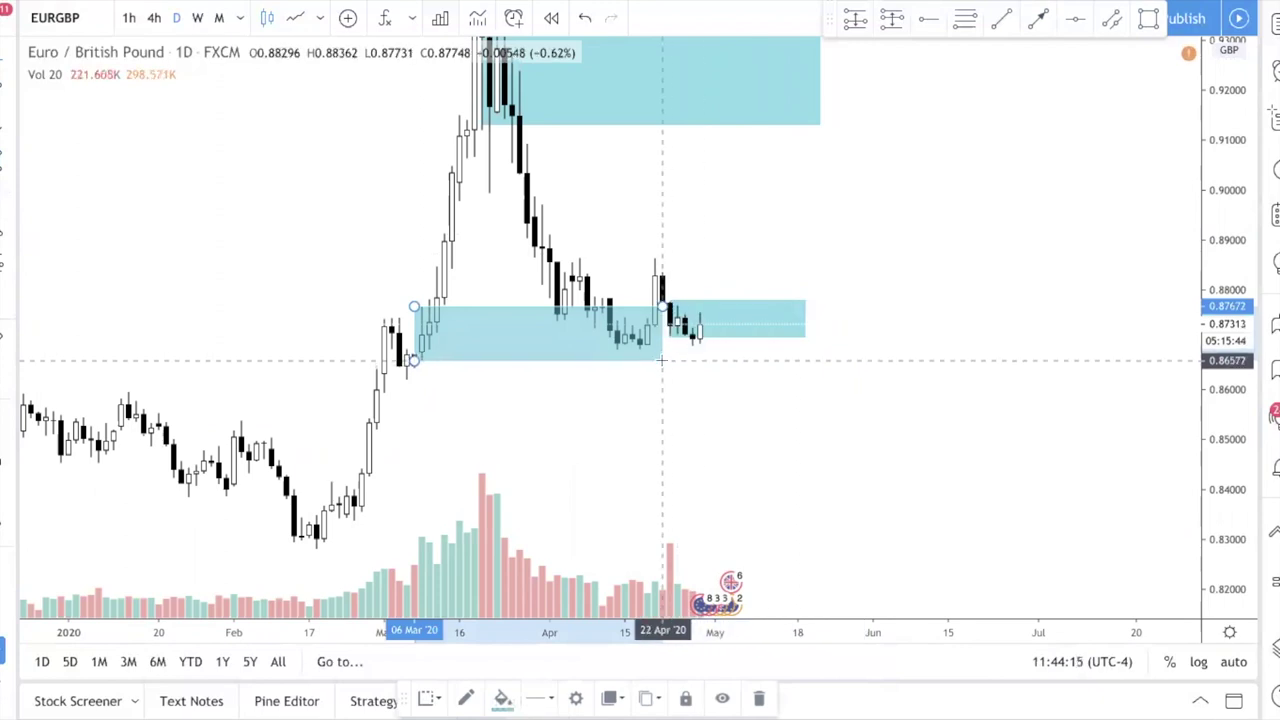
pyautogui.click(703, 366)
pyautogui.click(674, 325)
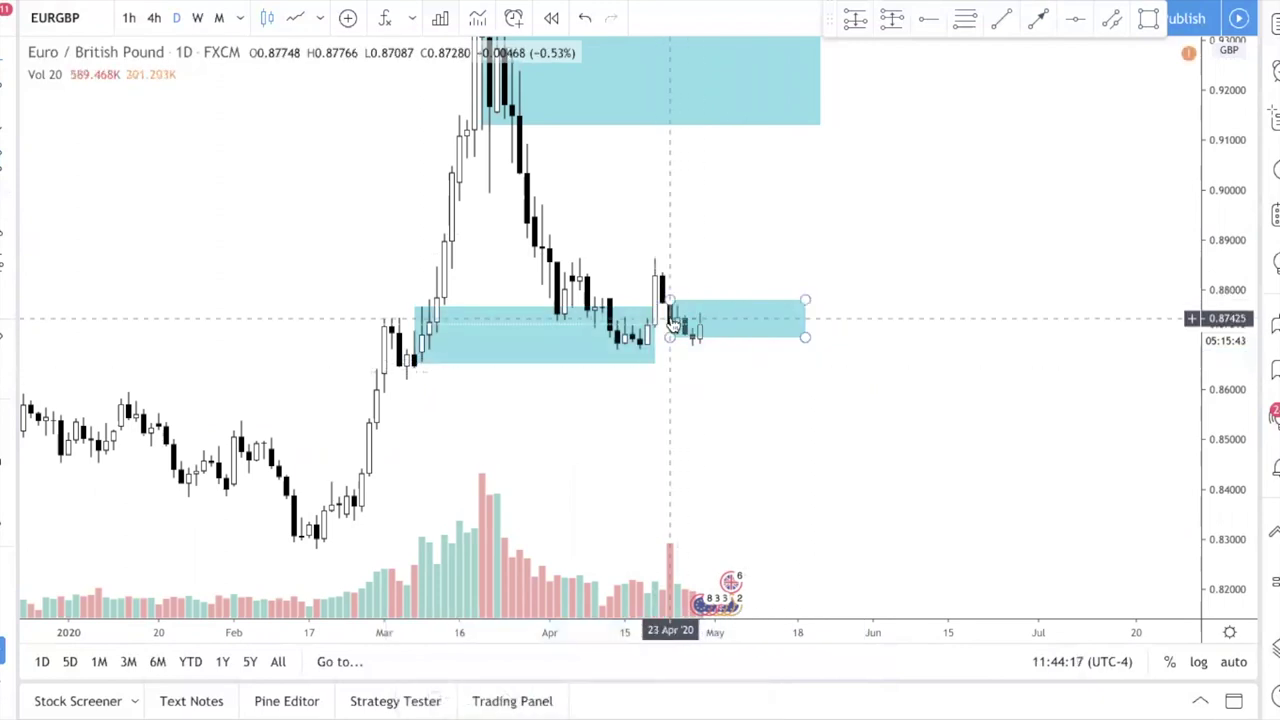
pyautogui.click(785, 354)
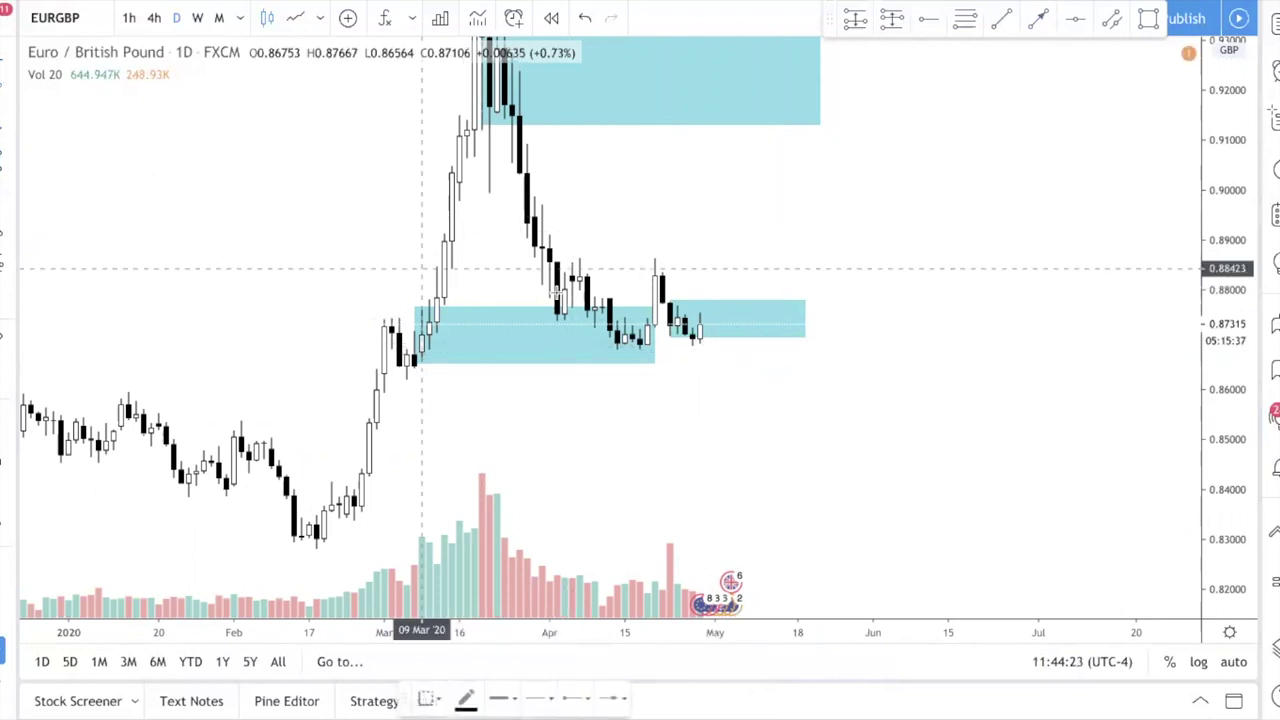
# Draw an arrow from the latest candle at about 0.871 up to 0.877, try a downward arrow to about 0.866 and delete the downward one.
pyautogui.click(706, 335)
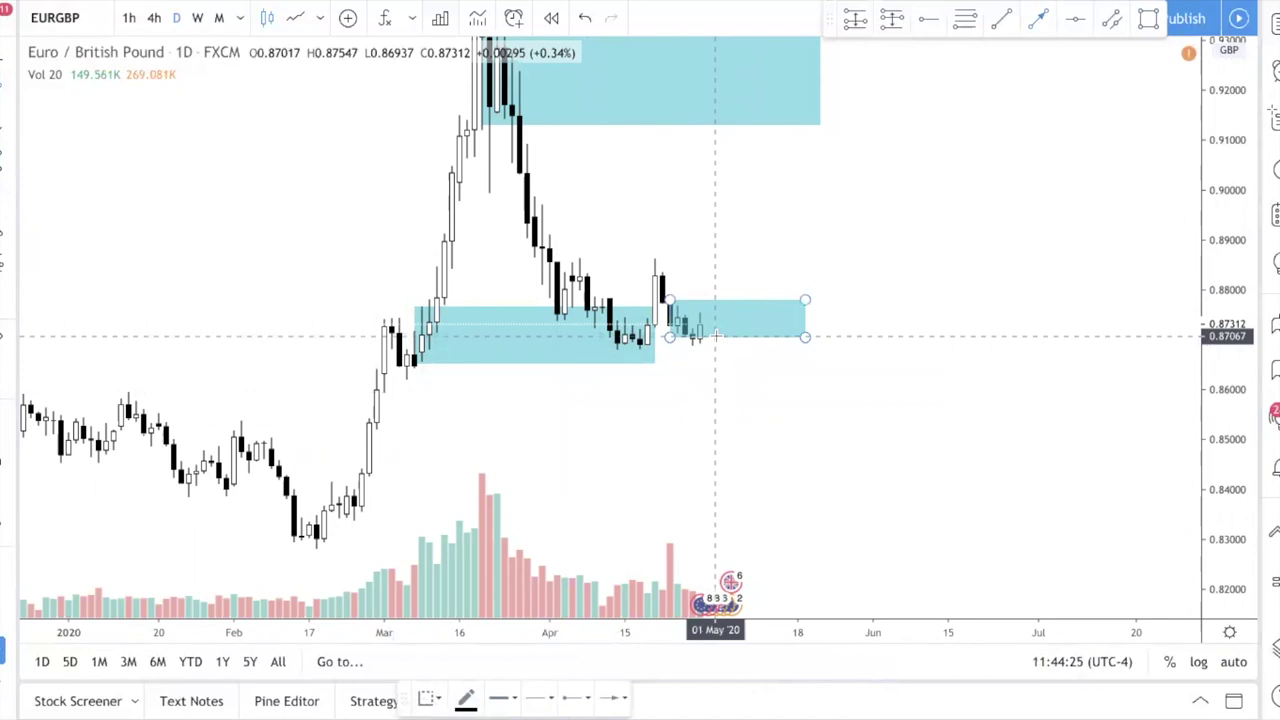
pyautogui.click(714, 333)
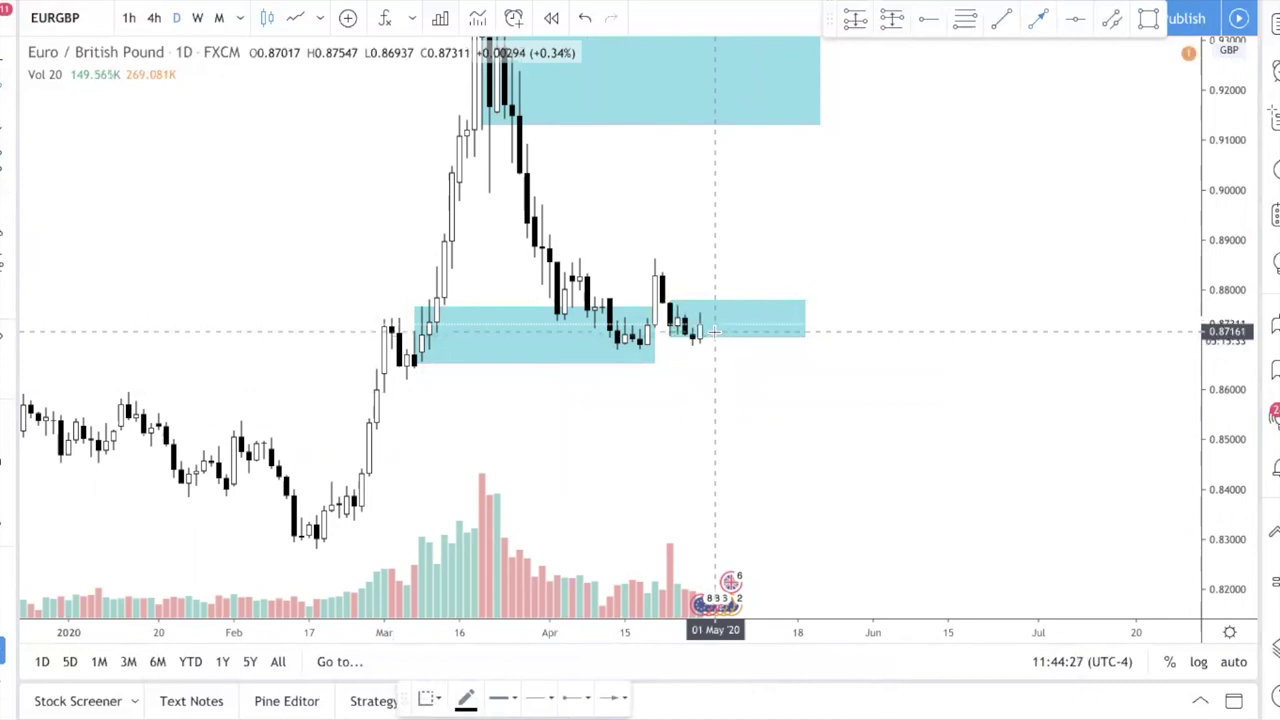
pyautogui.moveTo(714, 333); pyautogui.dragTo(722, 306)
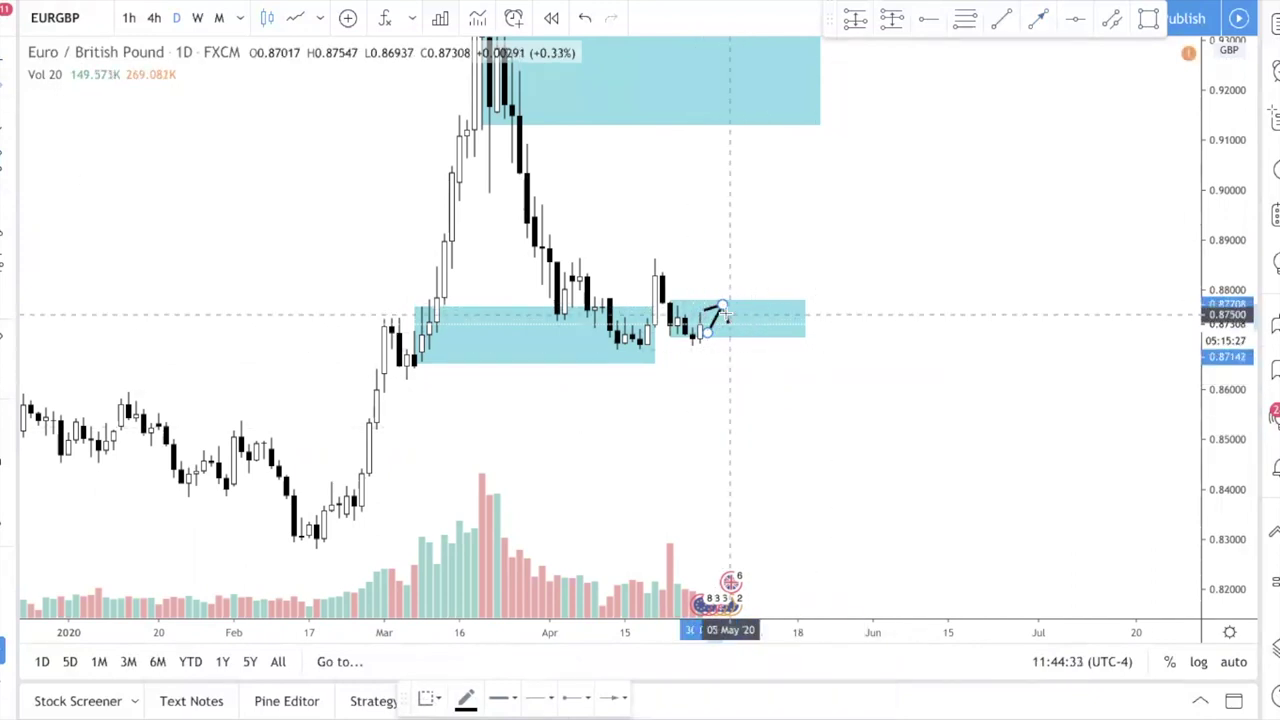
pyautogui.moveTo(720, 304); pyautogui.dragTo(752, 361)
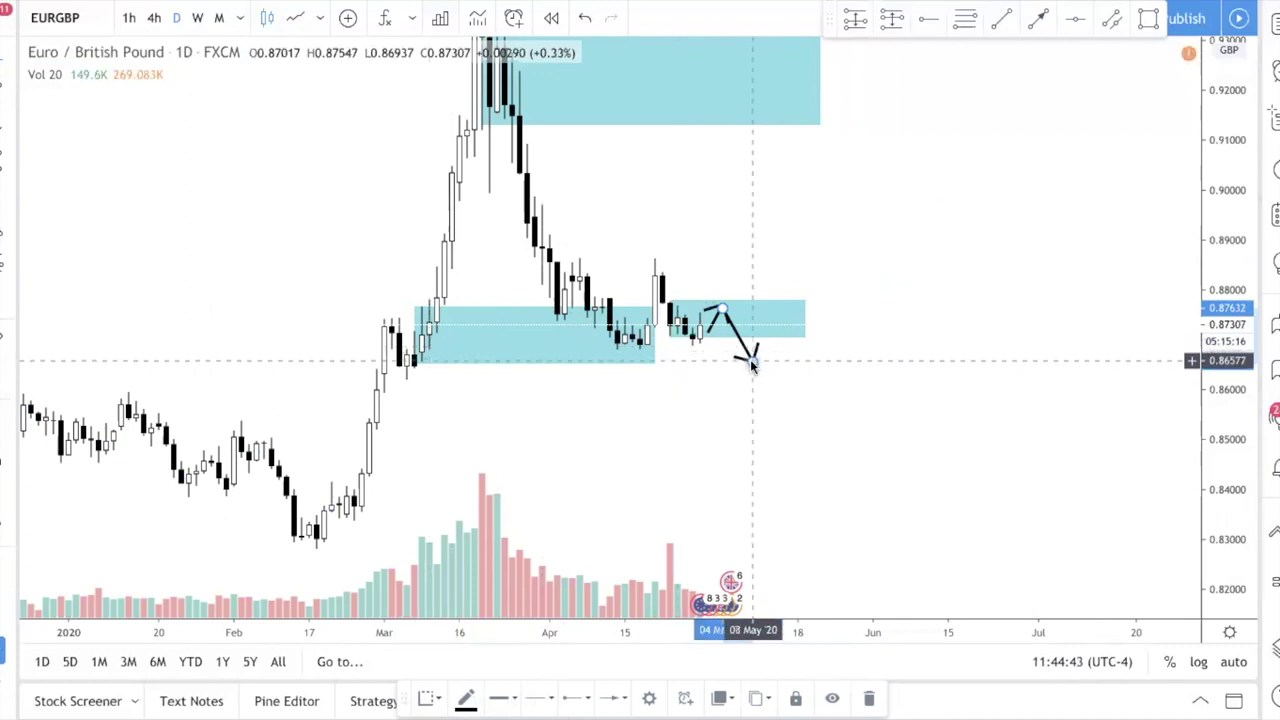
pyautogui.press('Delete')
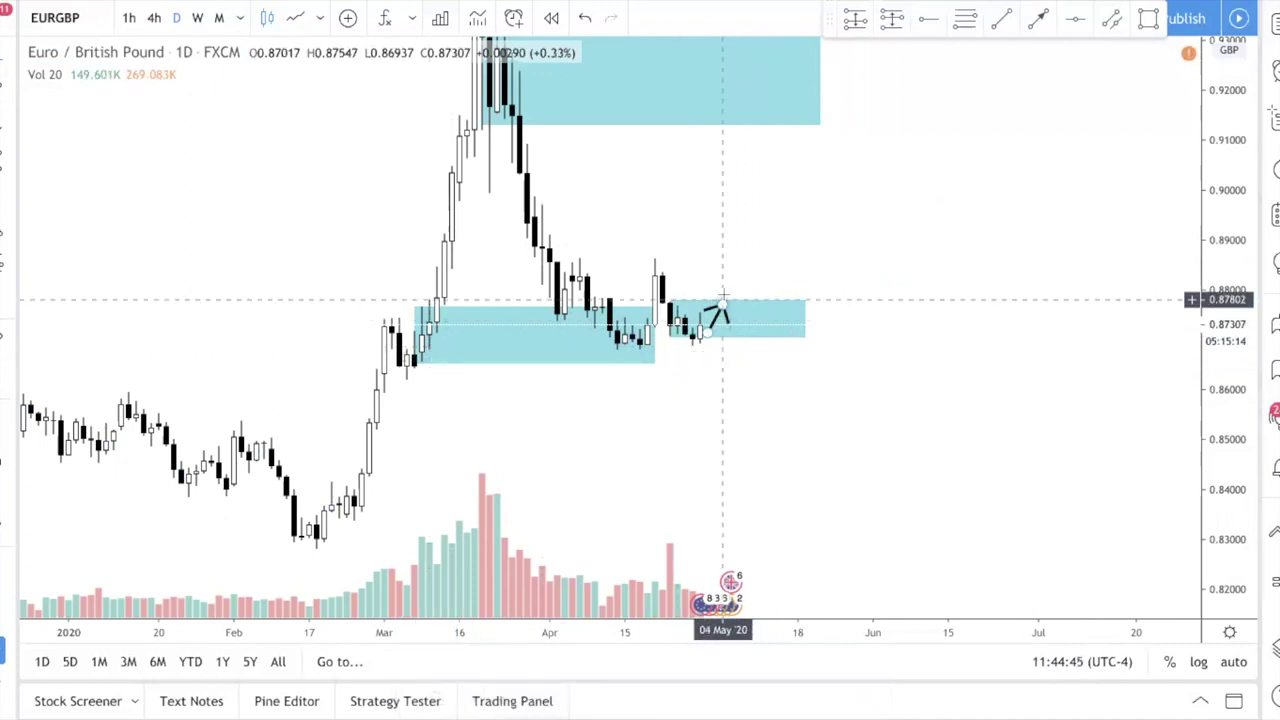
# Extend the upward arrow to about 0.892 and add arrows forecasting a pullback to about 0.875 and a rise to about 0.899.
pyautogui.moveTo(722, 308); pyautogui.dragTo(737, 235)
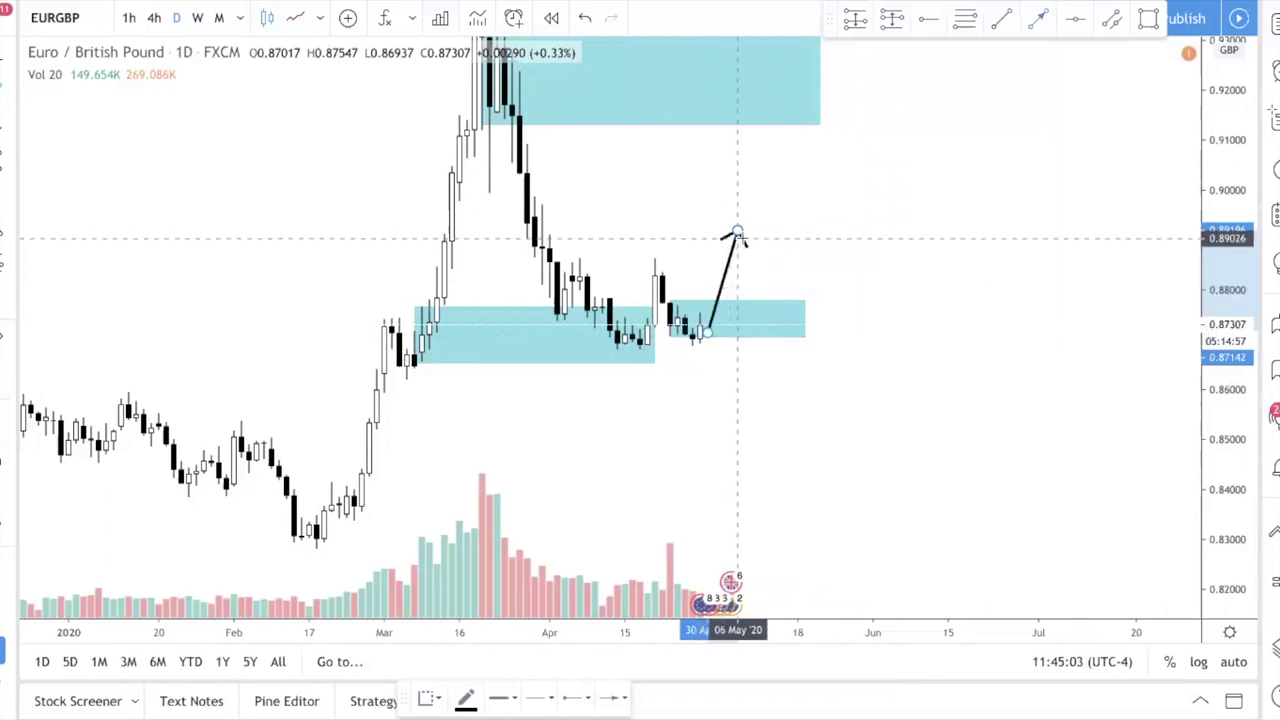
pyautogui.click(737, 234)
pyautogui.click(783, 309)
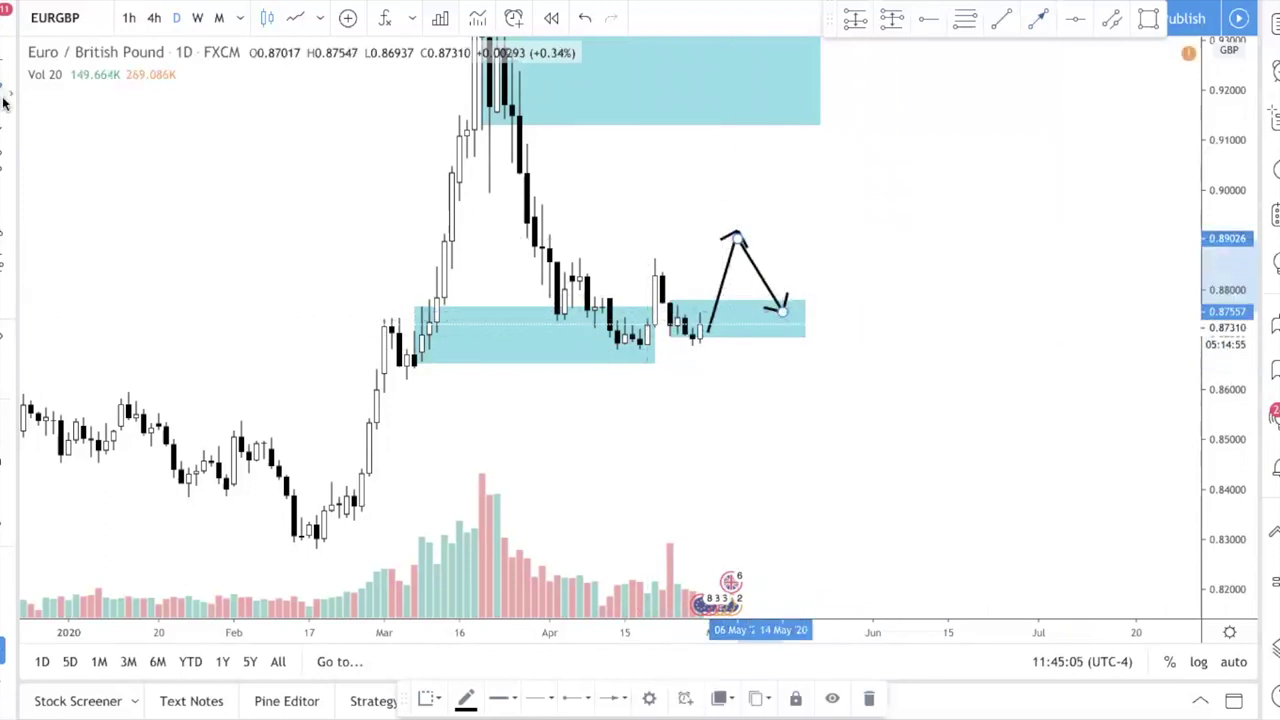
pyautogui.press('Escape')
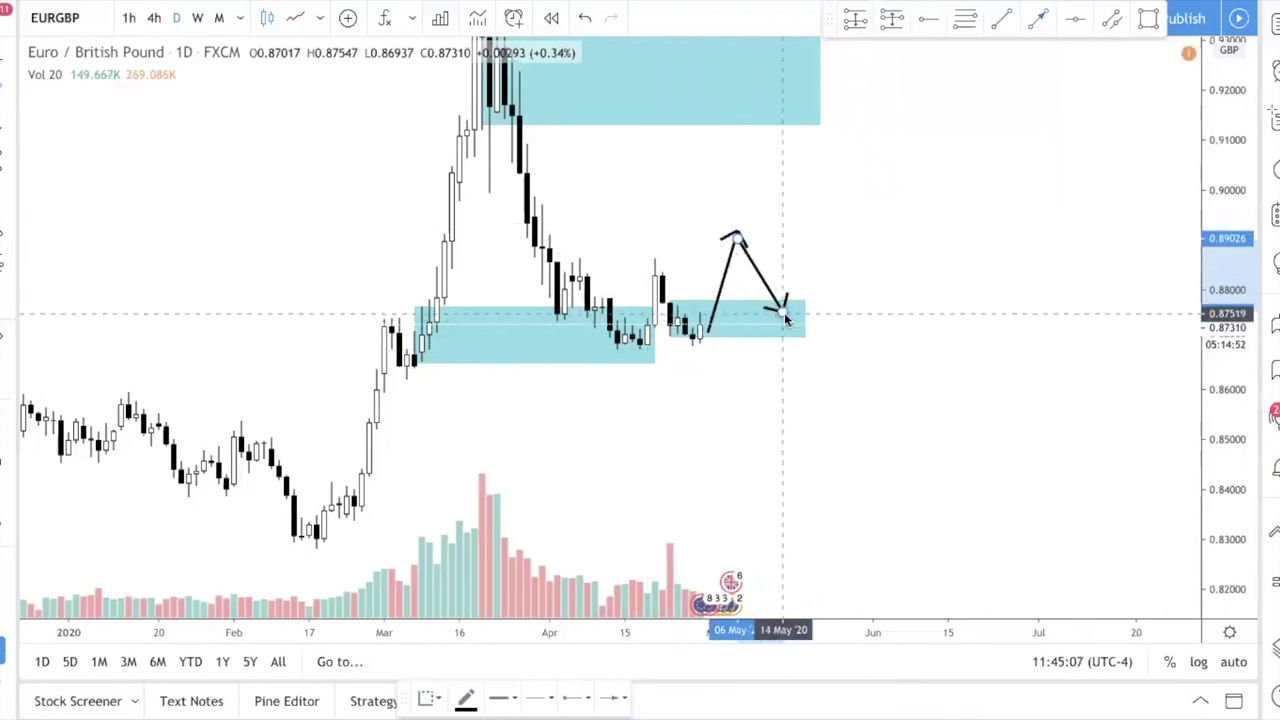
pyautogui.moveTo(785, 316); pyautogui.dragTo(828, 197)
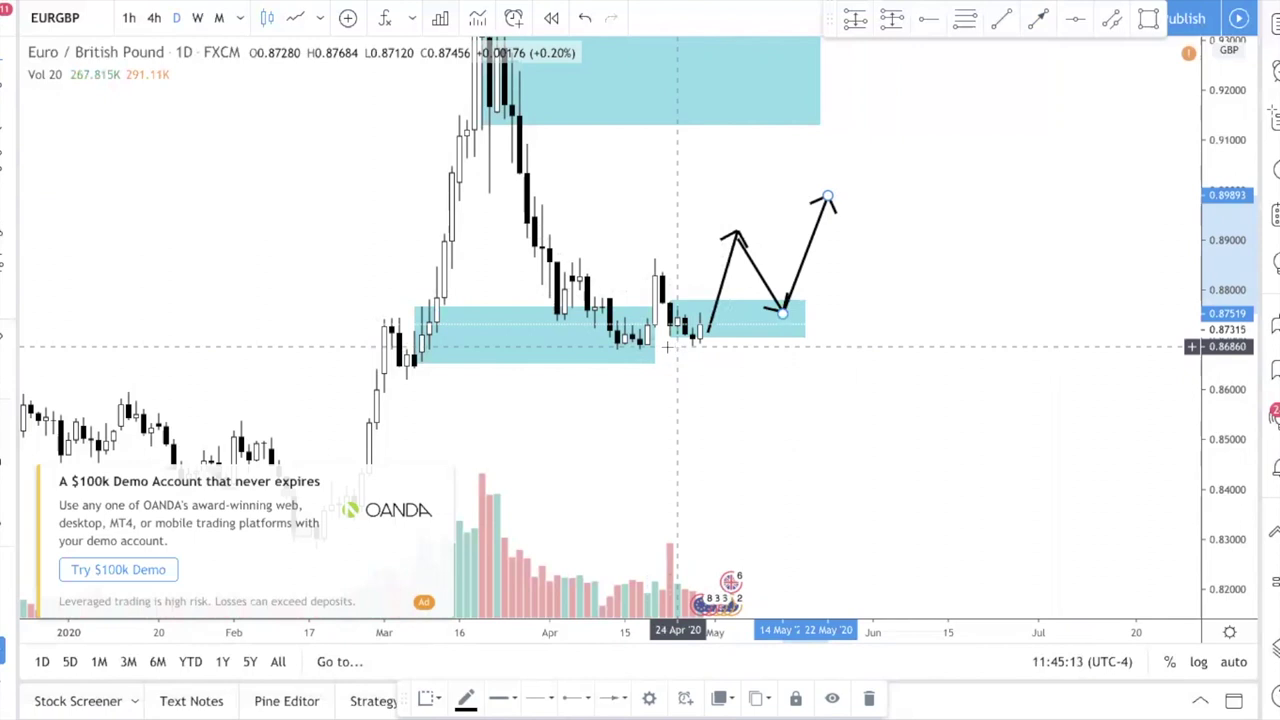
pyautogui.moveTo(1215, 432); pyautogui.dragTo(1204, 472)
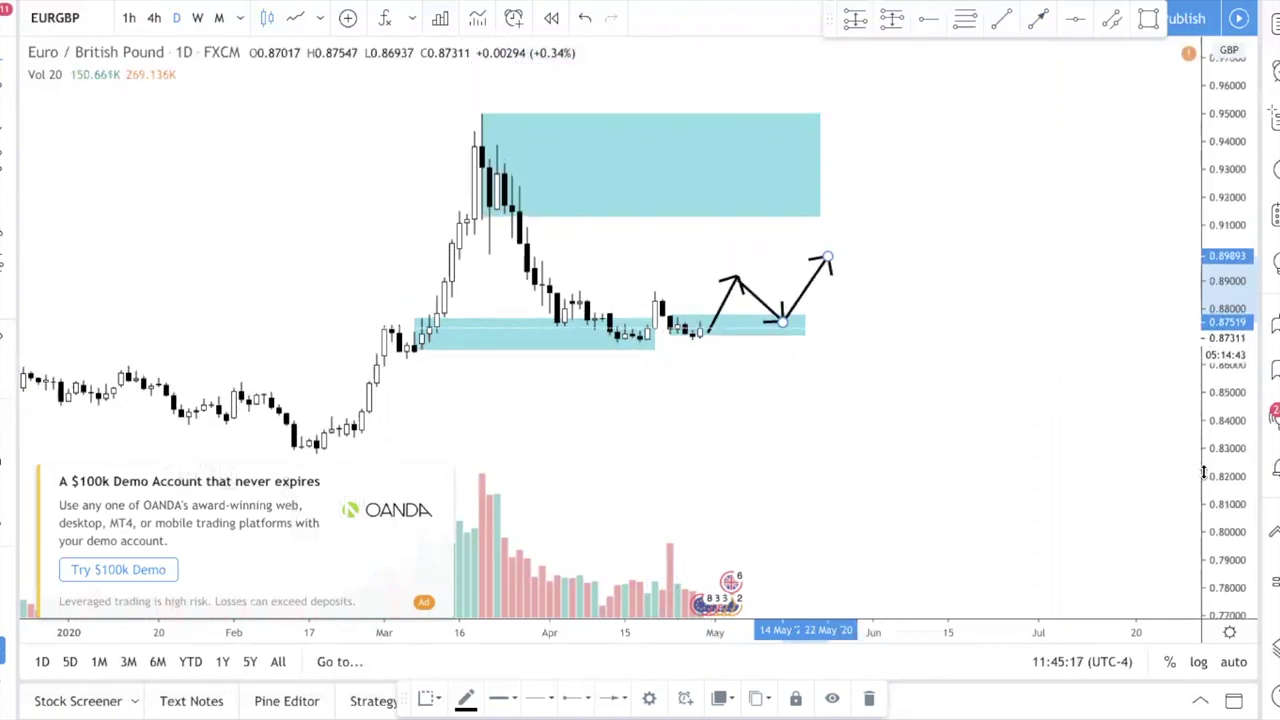